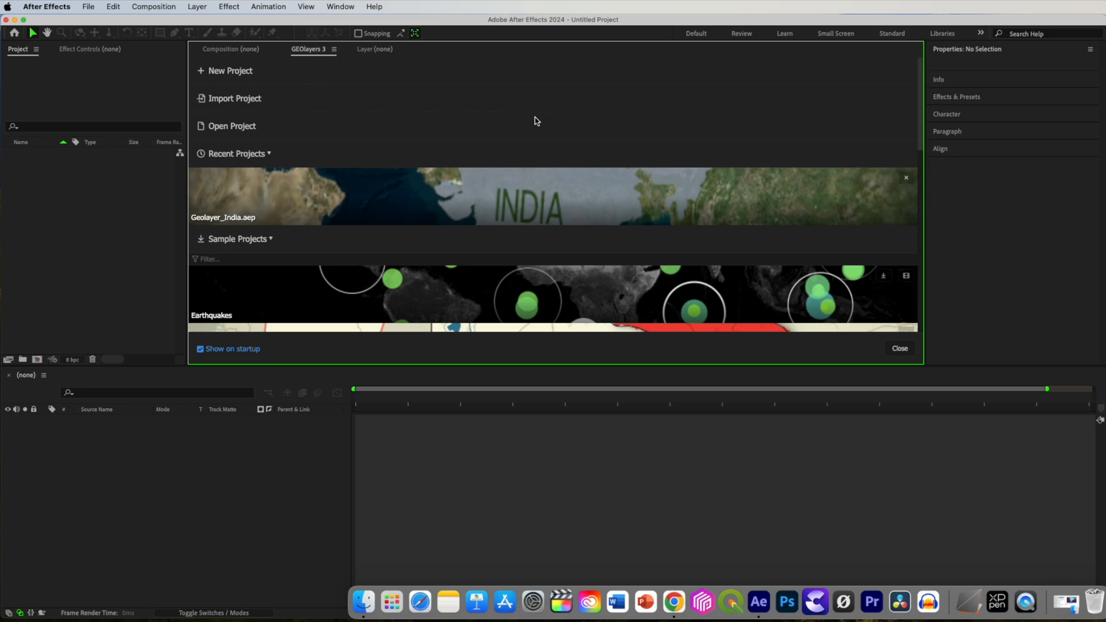
Start a new GEOlayers project with the default mapcomp settings and reposition the world map with Asia near the centre.
{"action": "left_click", "coordinate": [210, 71]}
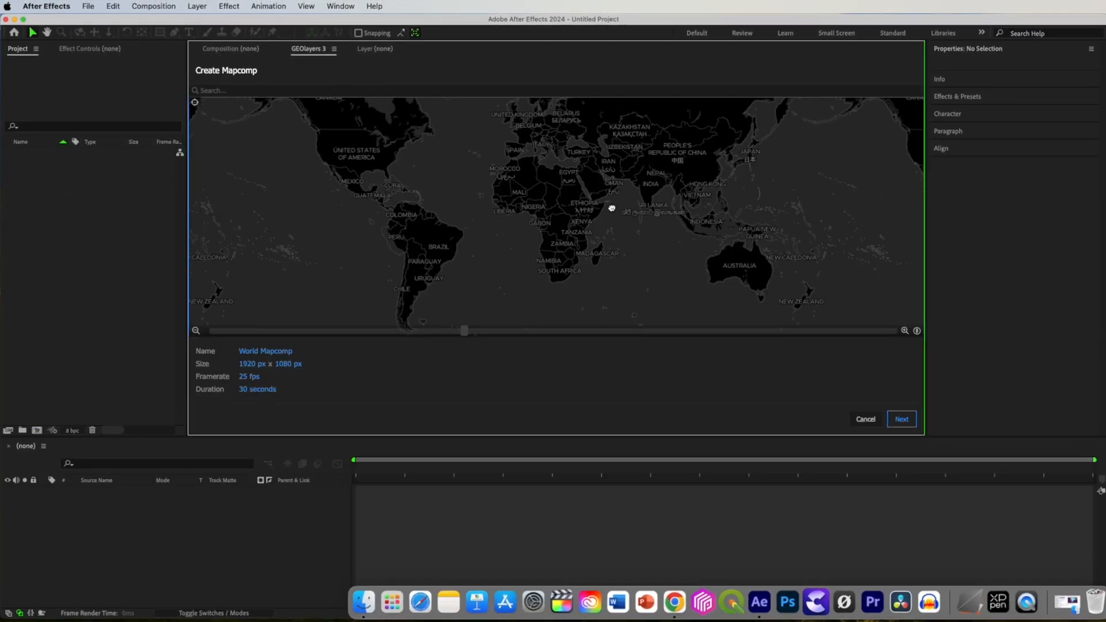
{"action": "left_click_drag", "start_coordinate": [612, 208], "coordinate": [497, 212]}
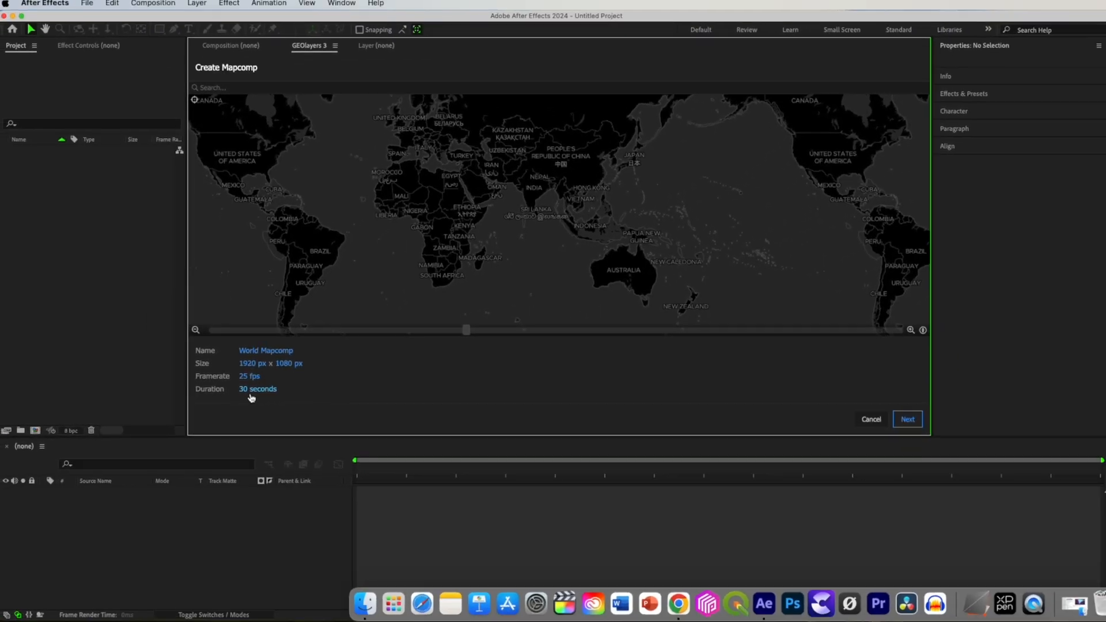
{"action": "left_click", "coordinate": [899, 421]}
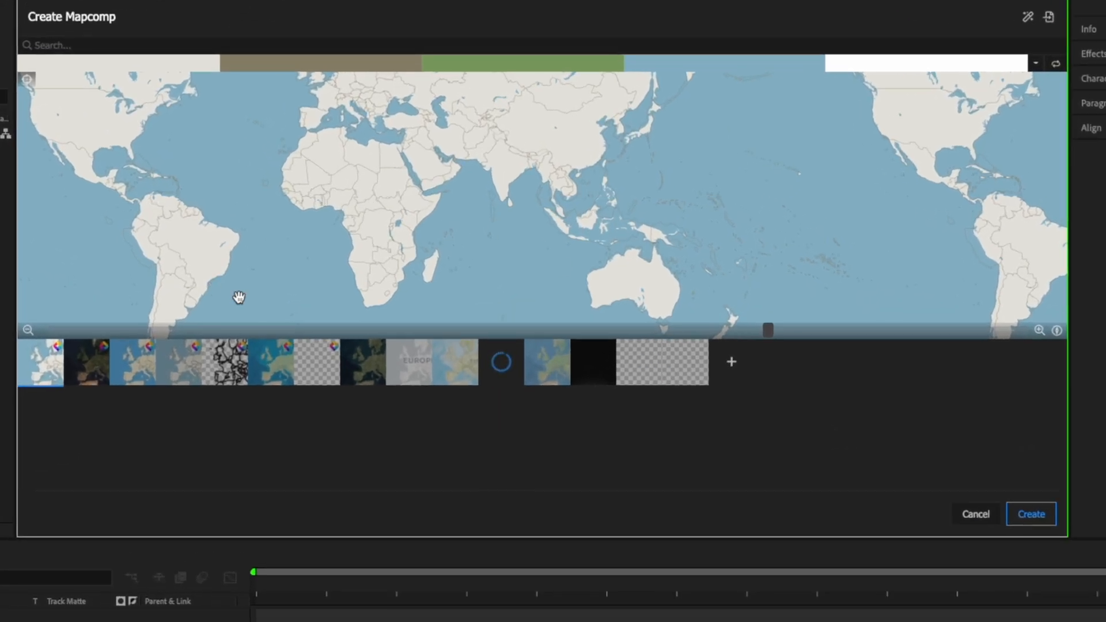
Choose the Bing Aerial satellite imagery for the mapcomp and open its imagery settings.
{"action": "left_click", "coordinate": [95, 362]}
{"action": "left_click", "coordinate": [358, 361]}
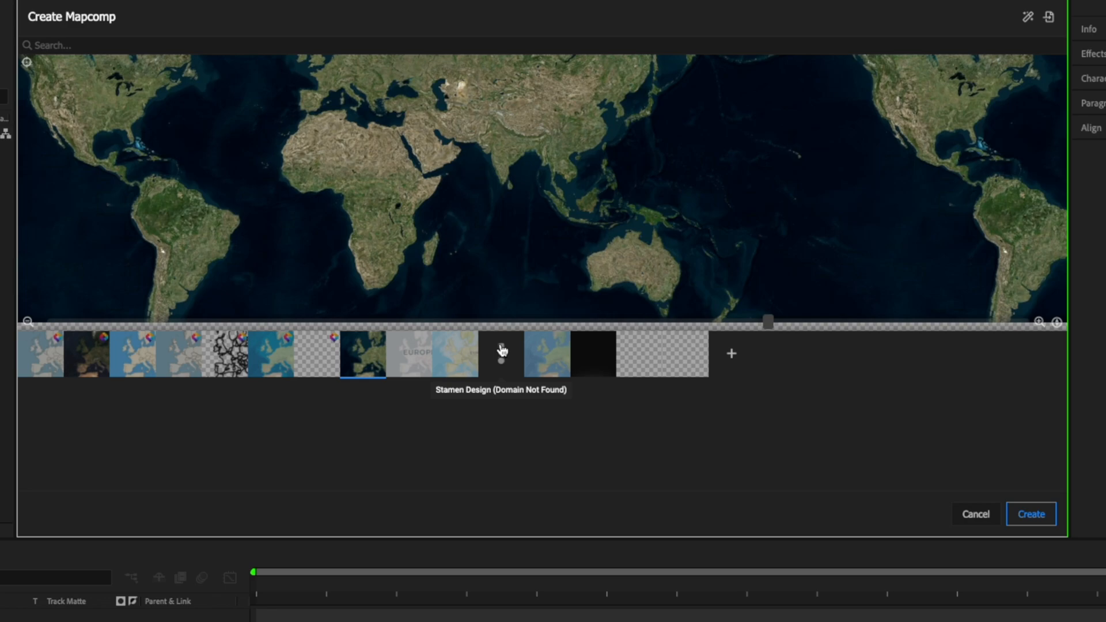
{"action": "left_click", "coordinate": [359, 369]}
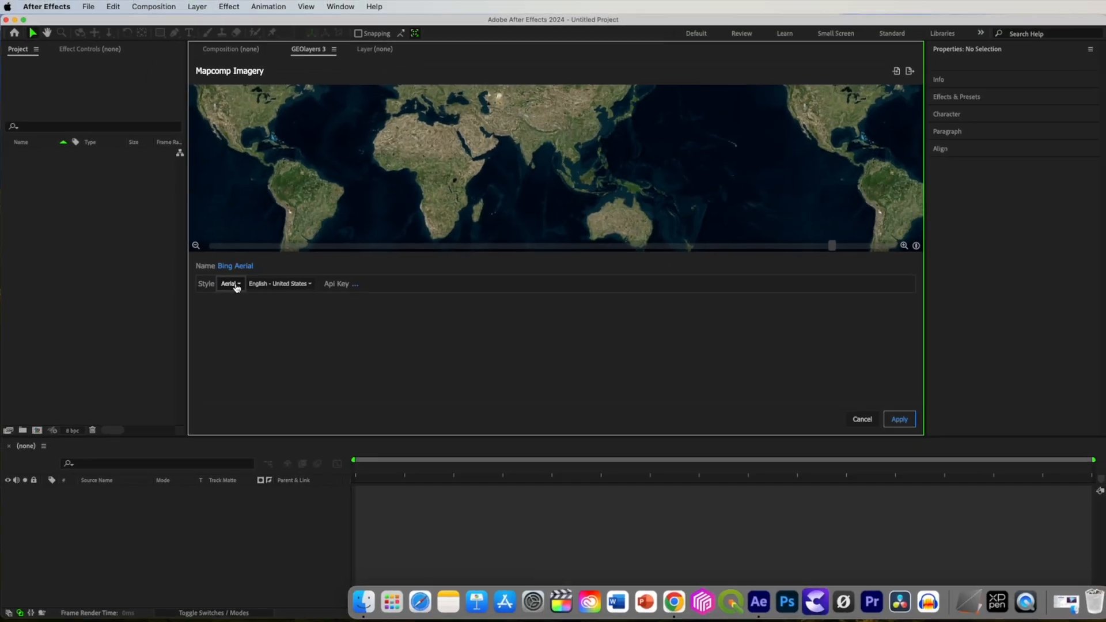
Compare the Bing imagery styles, keep the Aerial style and create the mapcomp.
{"action": "left_click", "coordinate": [234, 284]}
{"action": "left_click", "coordinate": [237, 312]}
{"action": "left_click", "coordinate": [233, 285]}
{"action": "left_click", "coordinate": [233, 325]}
{"action": "left_click", "coordinate": [231, 286]}
{"action": "left_click", "coordinate": [231, 301]}
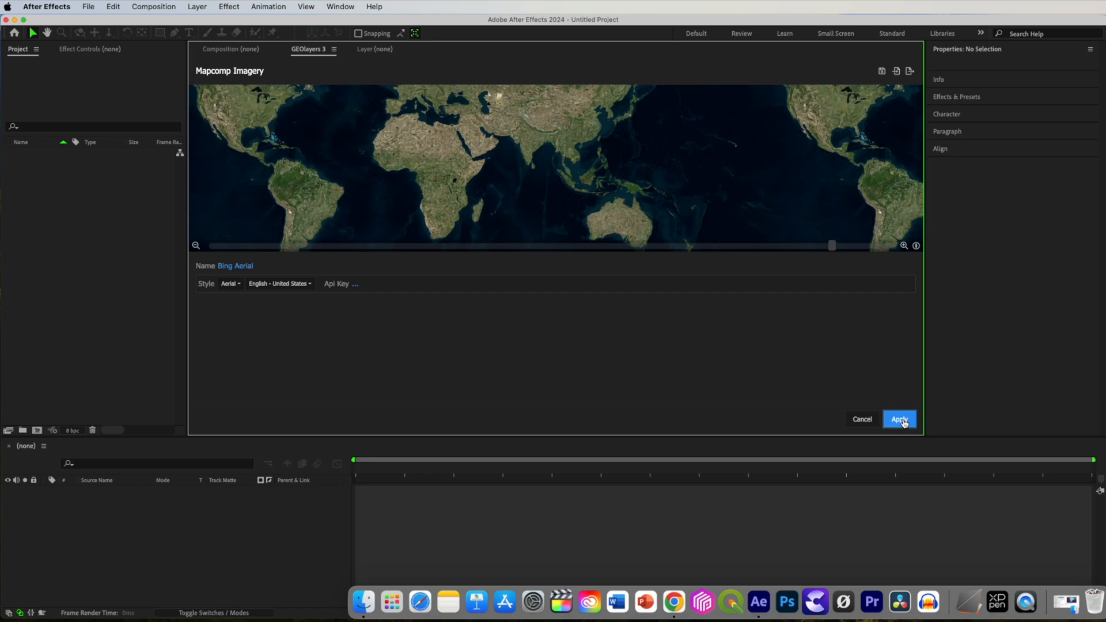
{"action": "left_click", "coordinate": [898, 419]}
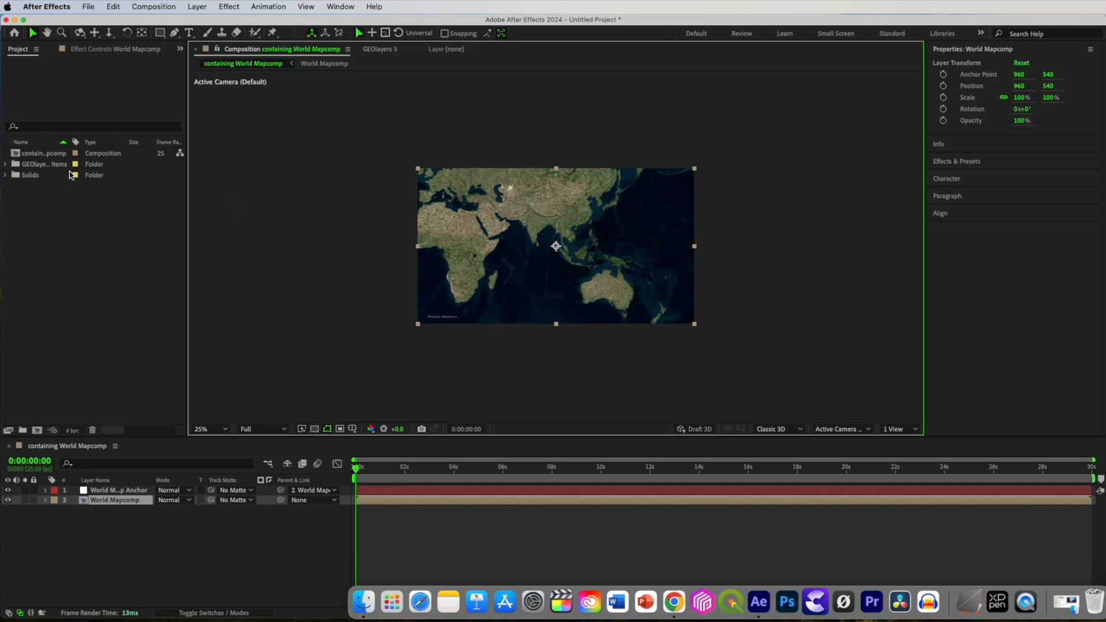
Select the GEOlayers 3 items folder, return to the GEOlayers 3 map and dismiss the mapcomp hint.
{"action": "left_click", "coordinate": [52, 166]}
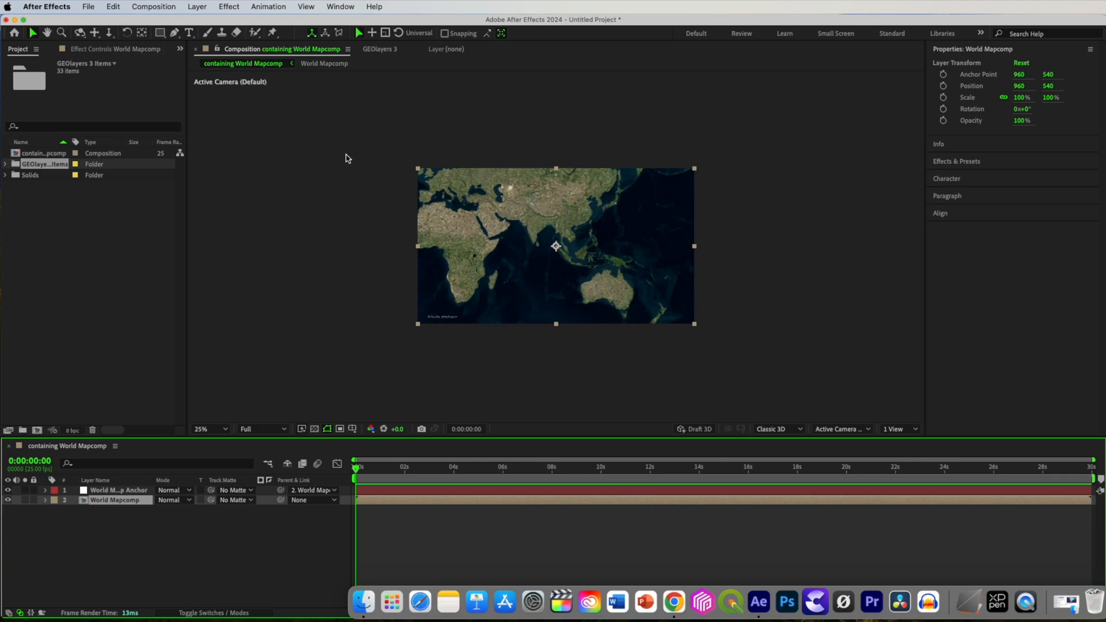
{"action": "left_click", "coordinate": [378, 48]}
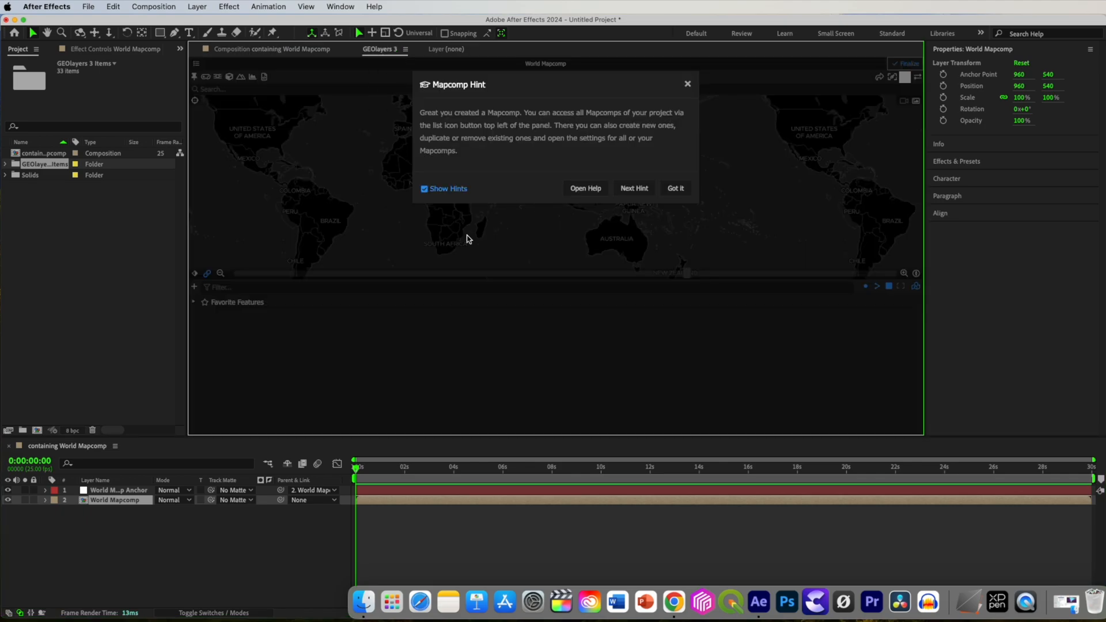
{"action": "left_click", "coordinate": [630, 189]}
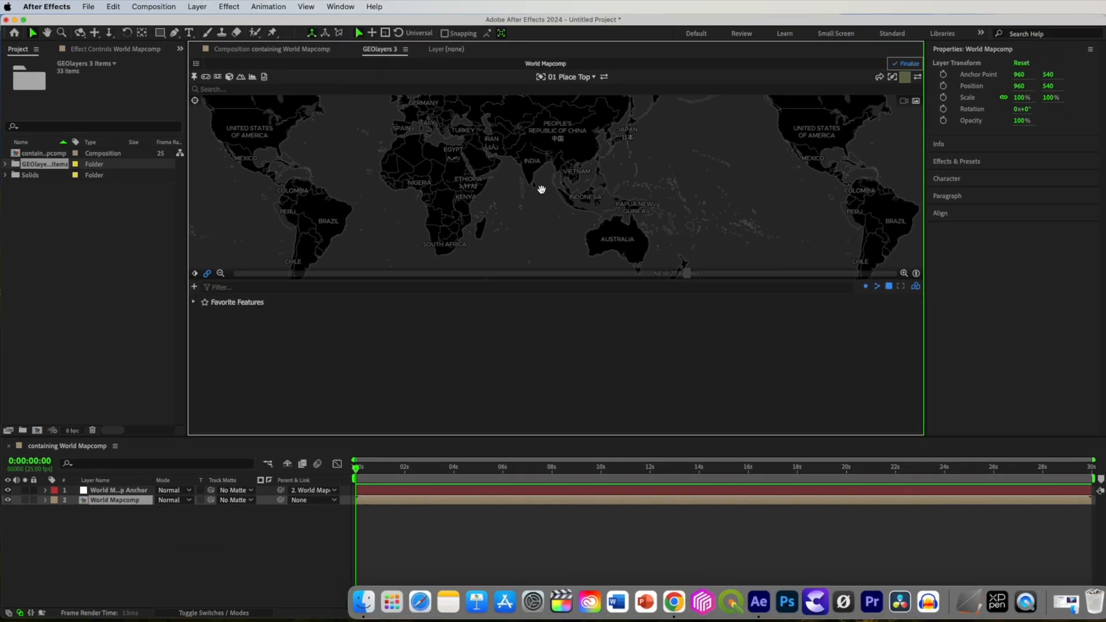
Zoom the linked map in on India and South Asia, checking the framing in the composition.
{"action": "scroll", "coordinate": [541, 189], "scroll_direction": "up", "scroll_amount": 3}
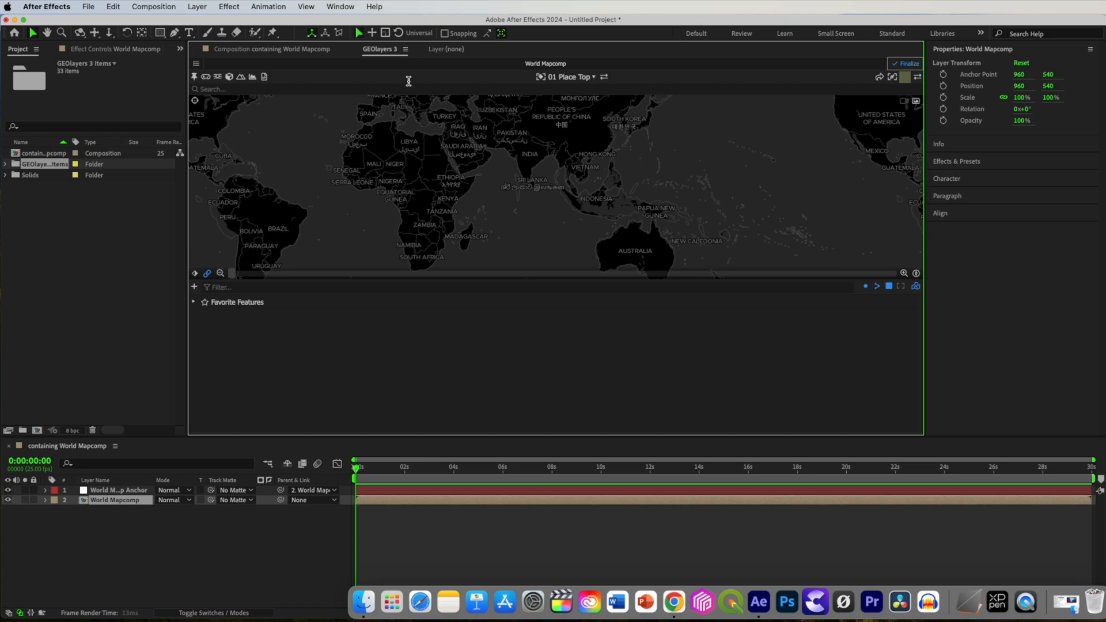
{"action": "left_click", "coordinate": [283, 51]}
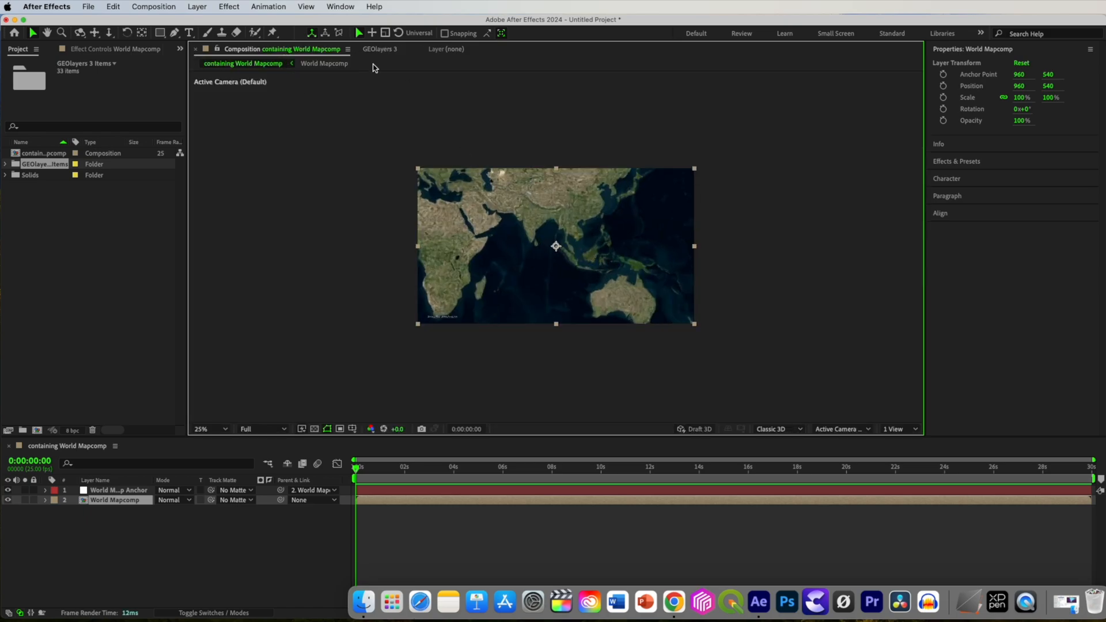
{"action": "left_click", "coordinate": [386, 54]}
{"action": "scroll", "coordinate": [530, 176], "scroll_direction": "up", "scroll_amount": 3}
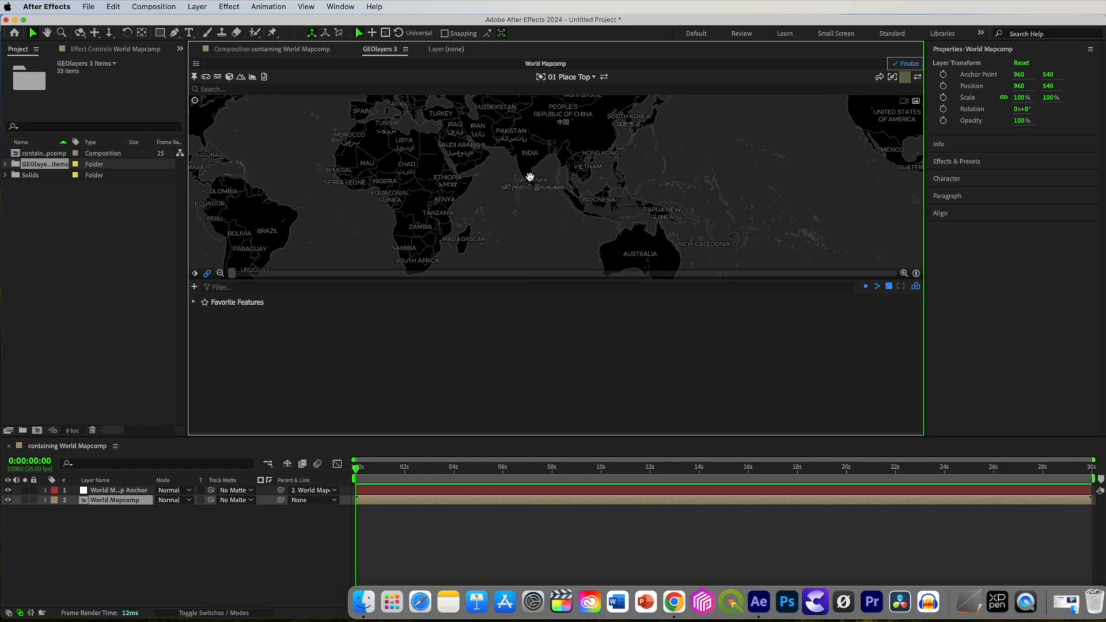
{"action": "scroll", "coordinate": [530, 177], "scroll_direction": "up", "scroll_amount": 3}
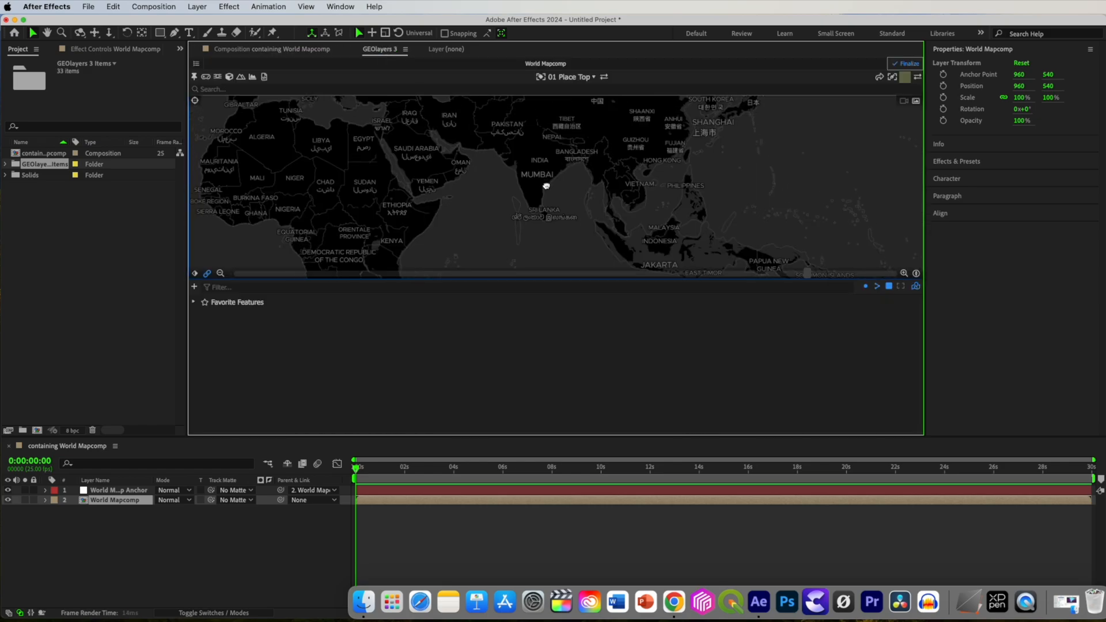
{"action": "scroll", "coordinate": [546, 186], "scroll_direction": "up", "scroll_amount": 3}
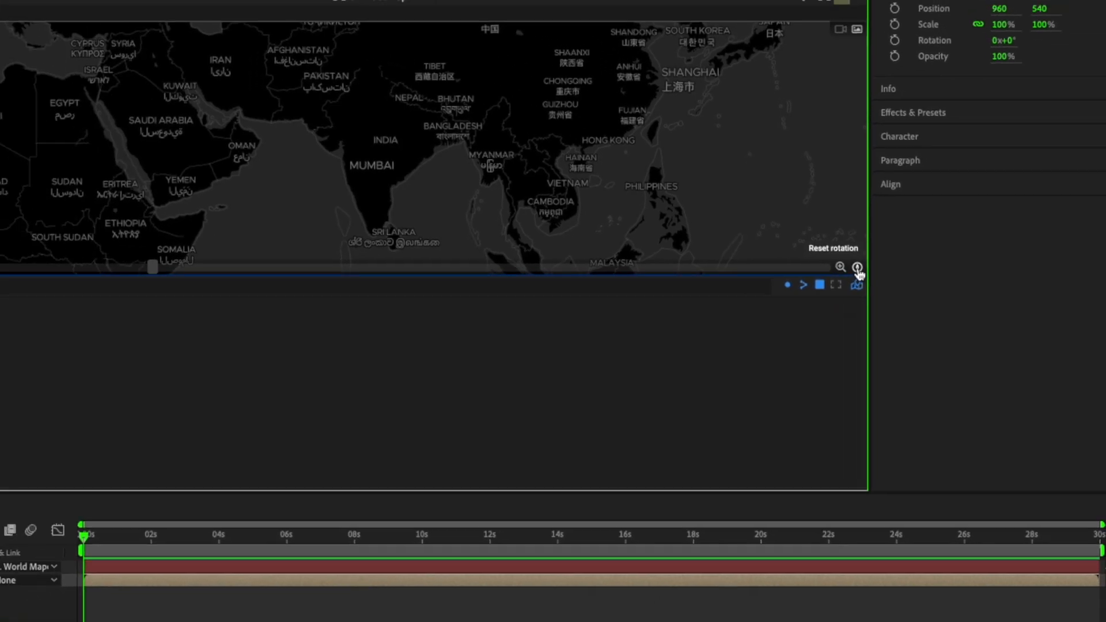
Tilt and rotate the linked map around India and check the angled view in the composition.
{"action": "left_click_drag", "start_coordinate": [494, 195], "coordinate": [471, 159]}
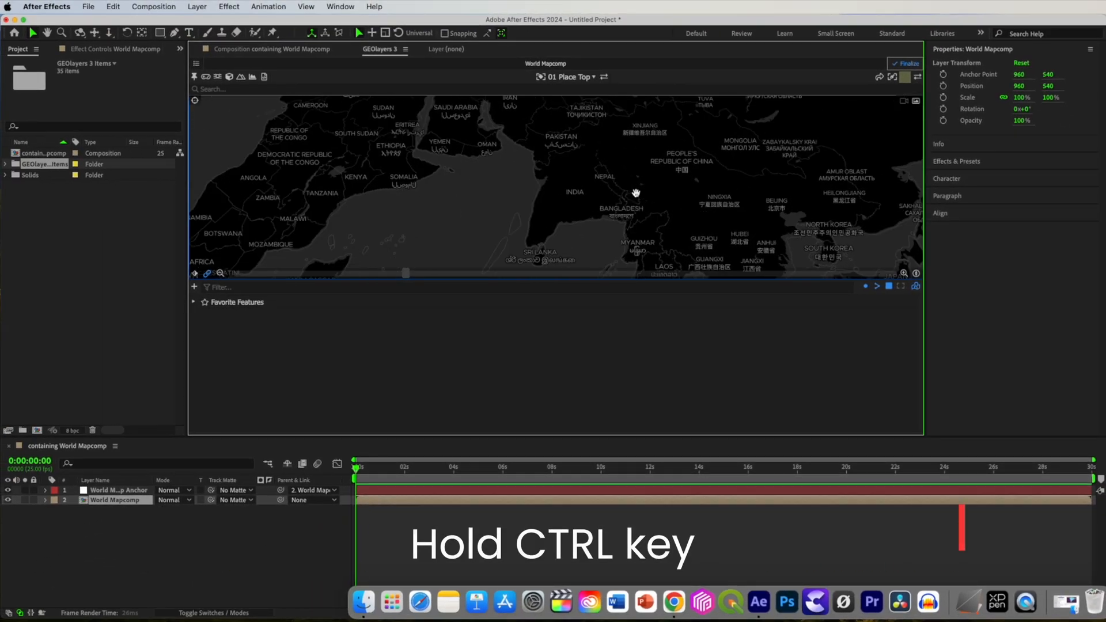
{"action": "left_click_drag", "start_coordinate": [636, 193], "coordinate": [642, 144]}
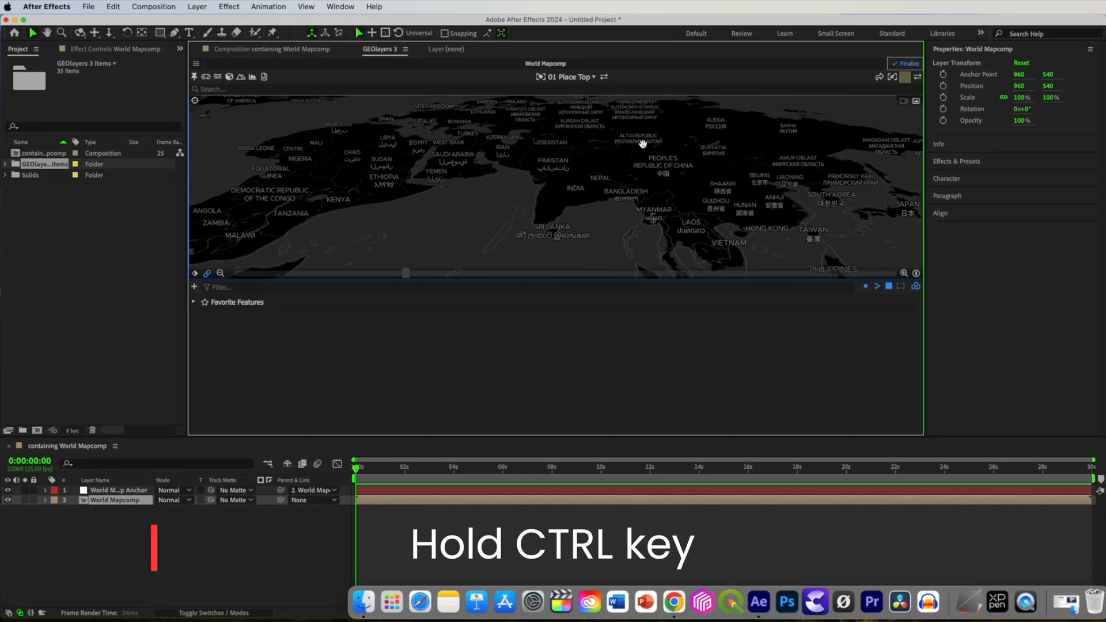
{"action": "left_click_drag", "start_coordinate": [612, 205], "coordinate": [657, 167]}
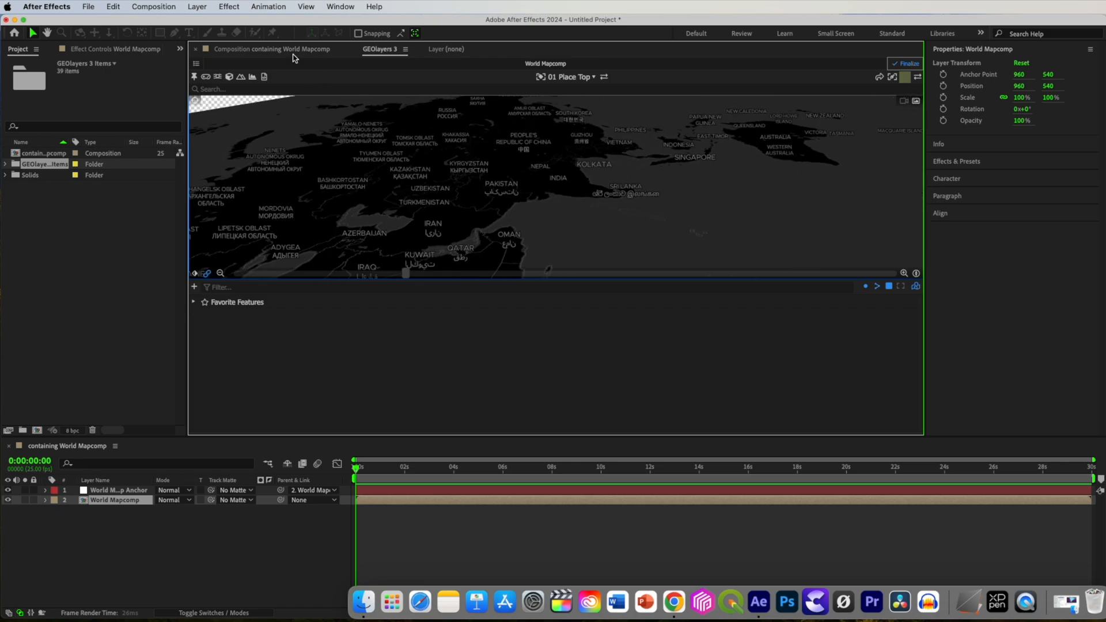
{"action": "left_click", "coordinate": [294, 52]}
{"action": "left_click", "coordinate": [379, 49]}
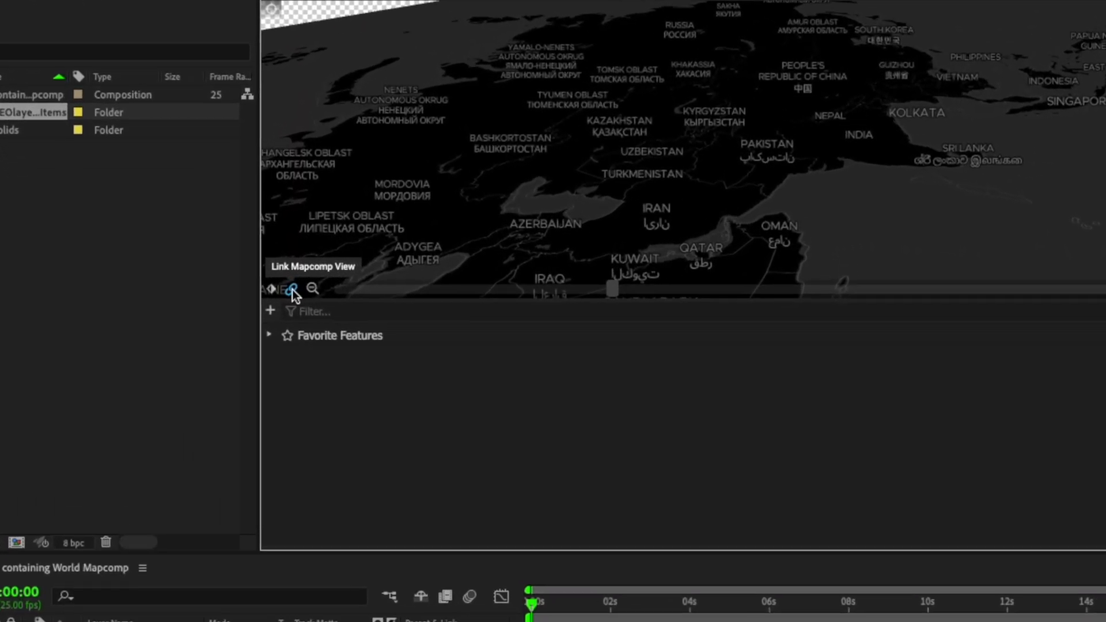
Reframe the map flat over India with the mapcomp view unlinked, and relink it to update the composition.
{"action": "left_click", "coordinate": [292, 289]}
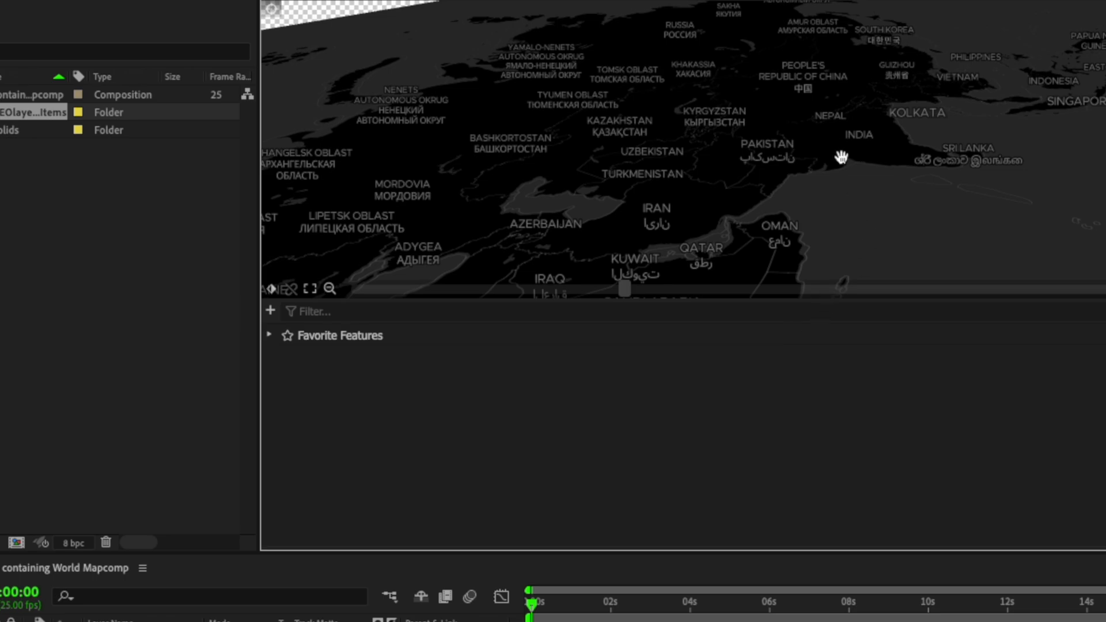
{"action": "left_click_drag", "start_coordinate": [845, 154], "coordinate": [764, 213]}
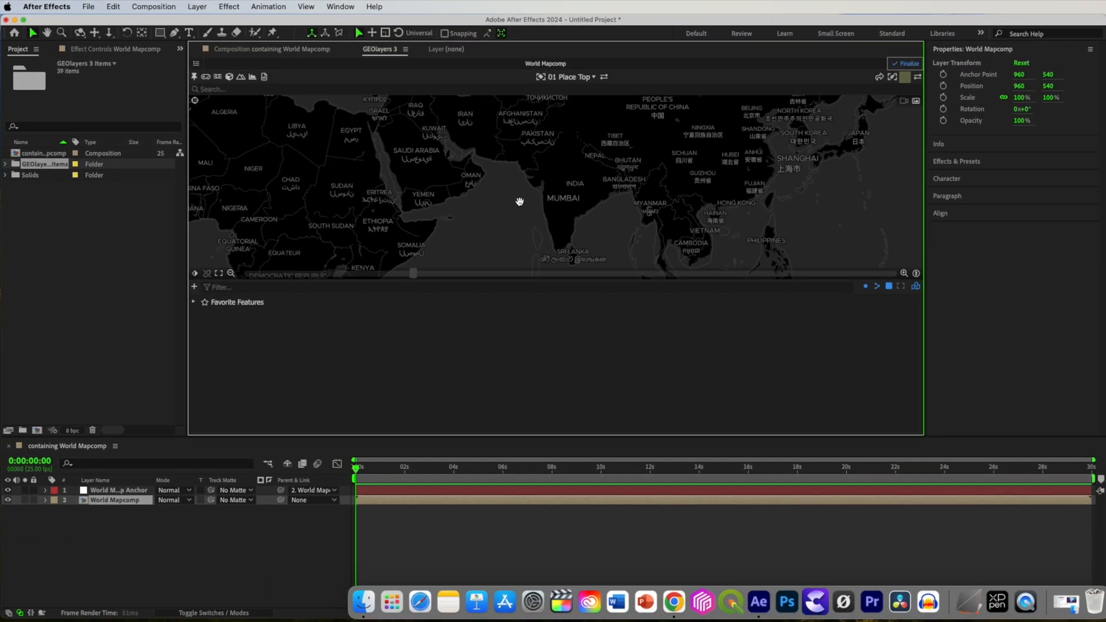
{"action": "left_click", "coordinate": [281, 51]}
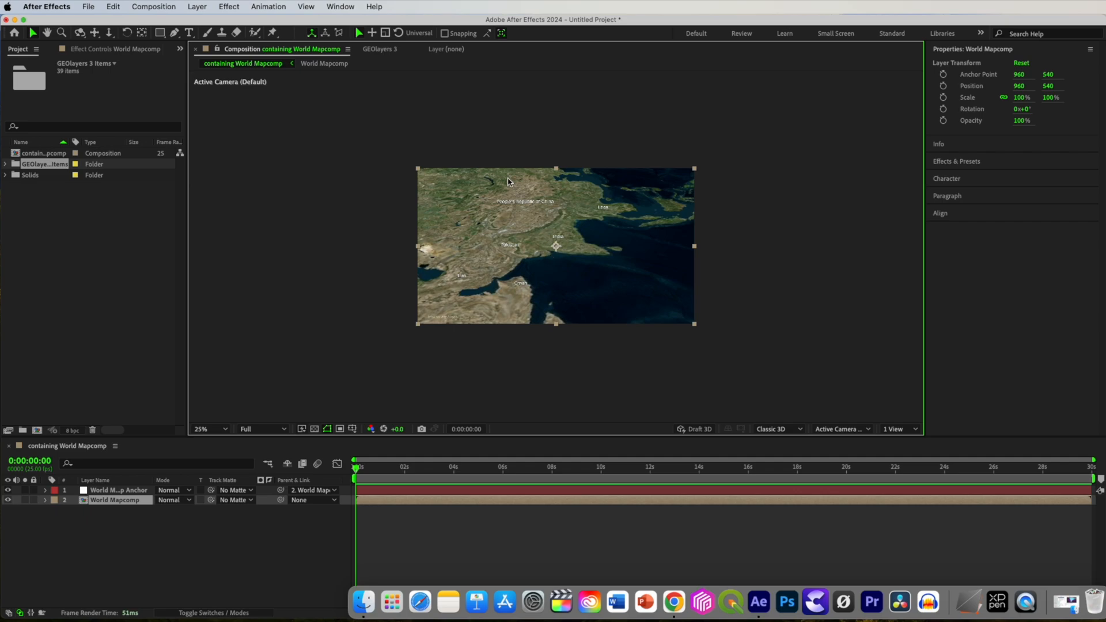
{"action": "left_click", "coordinate": [382, 51]}
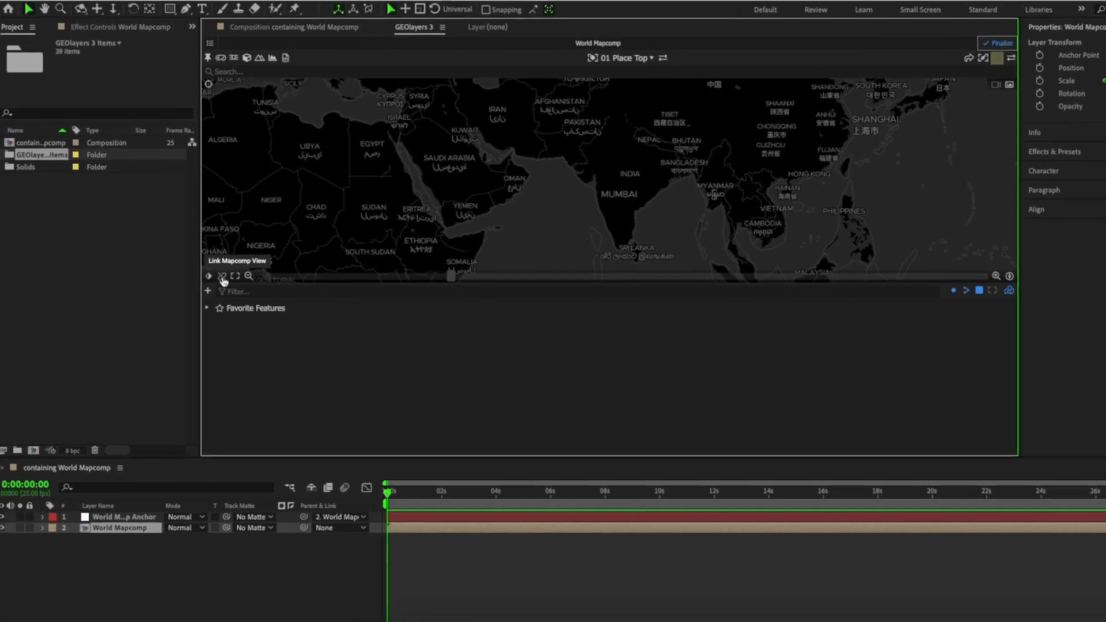
{"action": "left_click", "coordinate": [222, 276]}
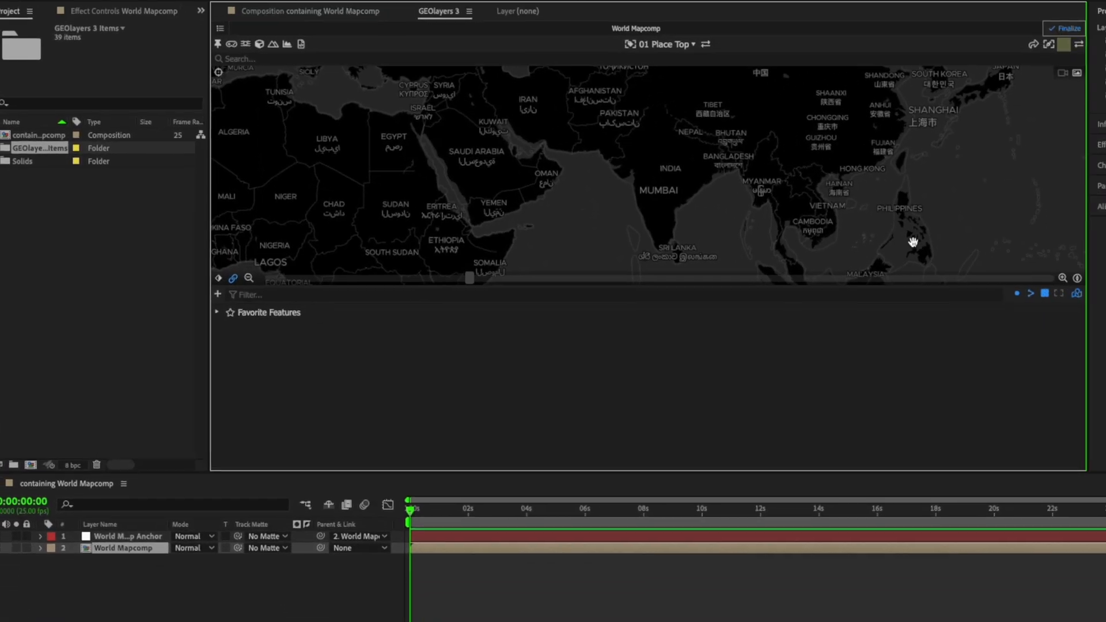
{"action": "left_click", "coordinate": [296, 11]}
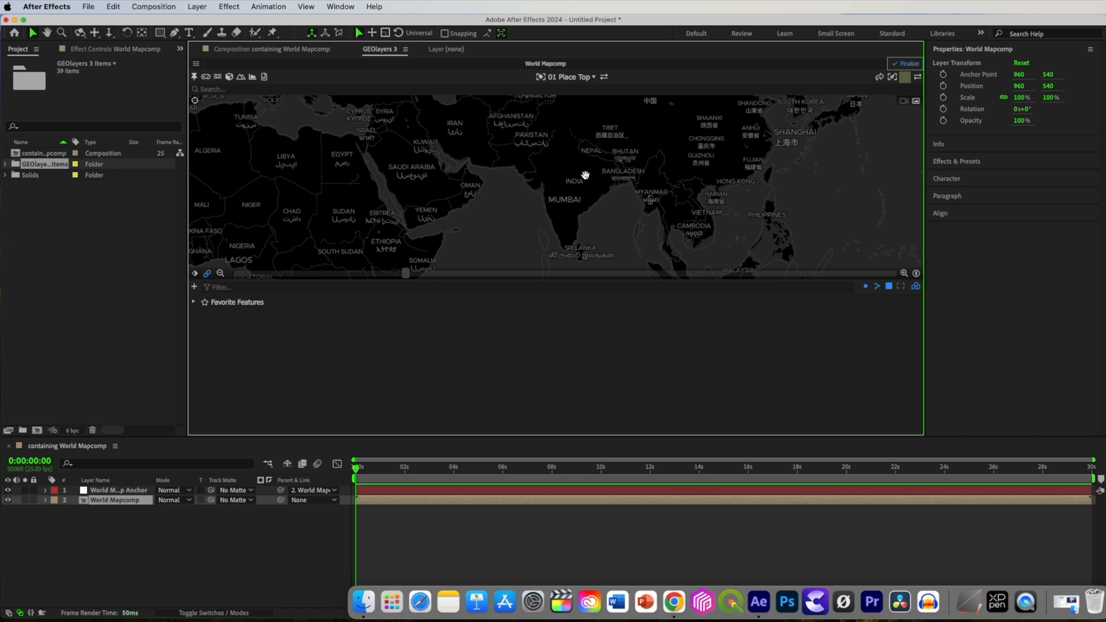
Search the map for india and add the India sovereign country feature to the browser.
{"action": "left_click", "coordinate": [213, 91]}
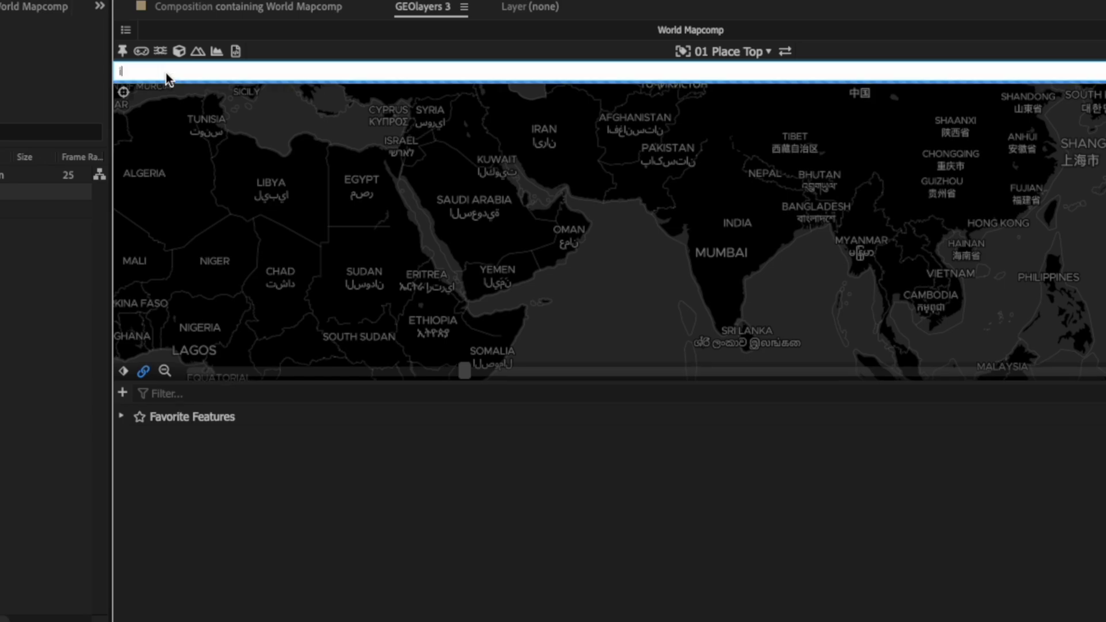
{"action": "type", "text": "india"}
{"action": "key", "text": "Return"}
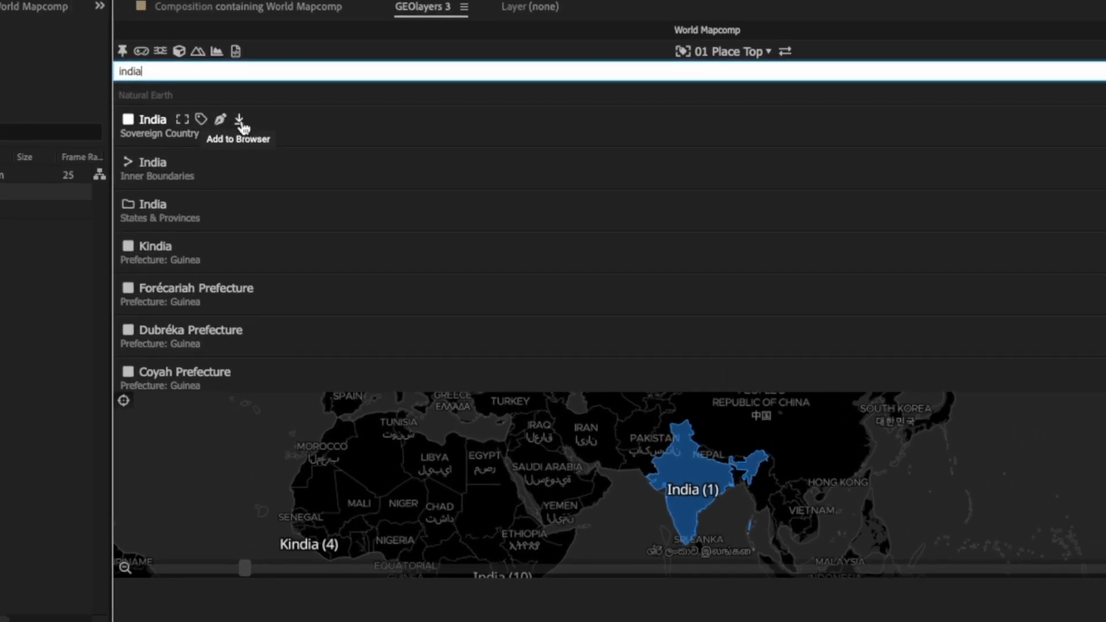
{"action": "left_click", "coordinate": [238, 121]}
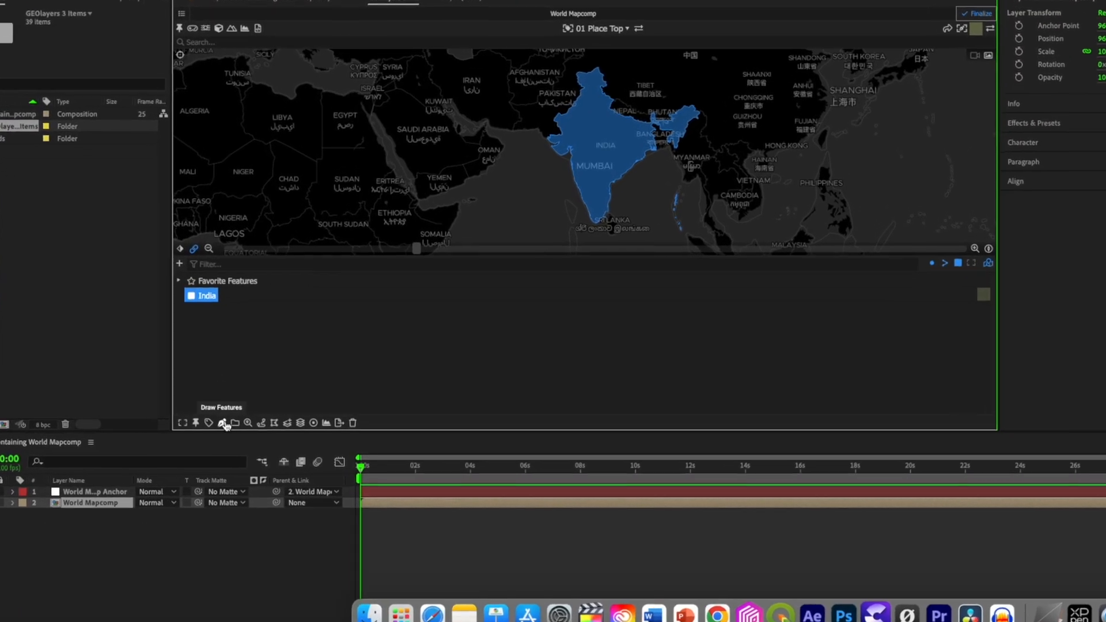
Draw the India feature as a shape layer in the composition and dismiss the shape layer hint.
{"action": "left_click", "coordinate": [222, 422]}
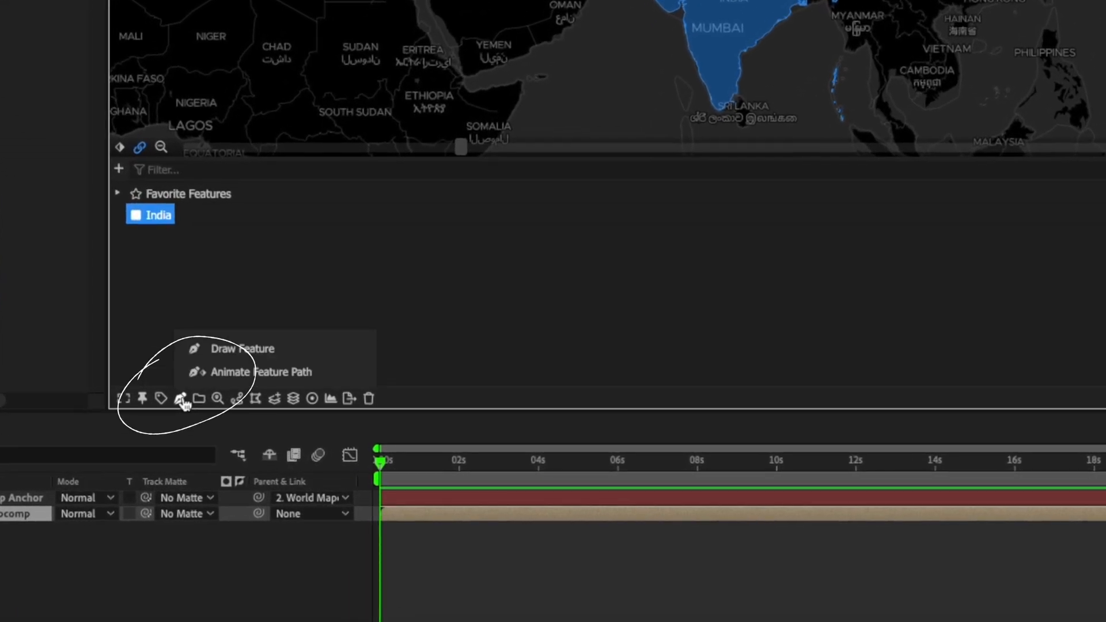
{"action": "left_click", "coordinate": [246, 348]}
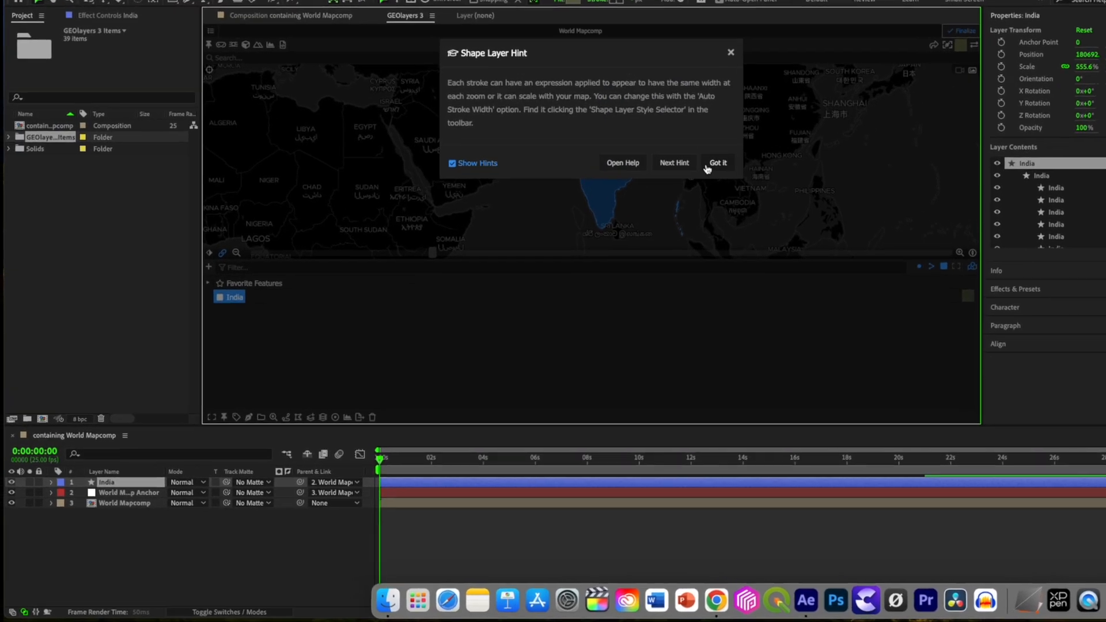
{"action": "left_click", "coordinate": [712, 167]}
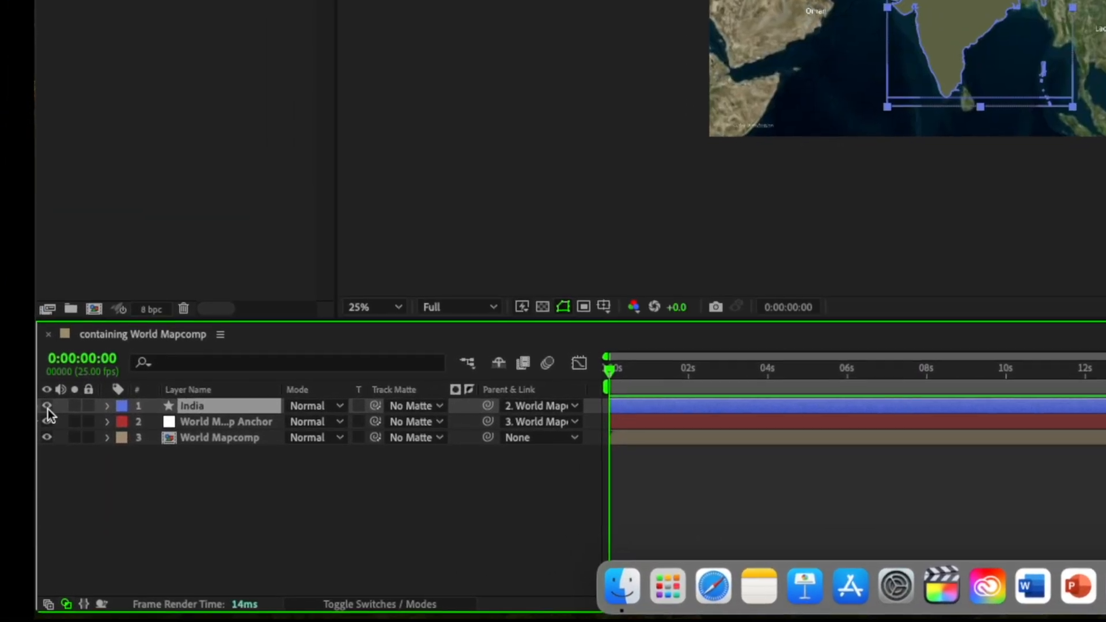
Toggle the visibility of the India shape layer to inspect it over the map, and delete the layer.
{"action": "left_click", "coordinate": [31, 440]}
{"action": "left_click", "coordinate": [30, 440]}
{"action": "left_click", "coordinate": [47, 407]}
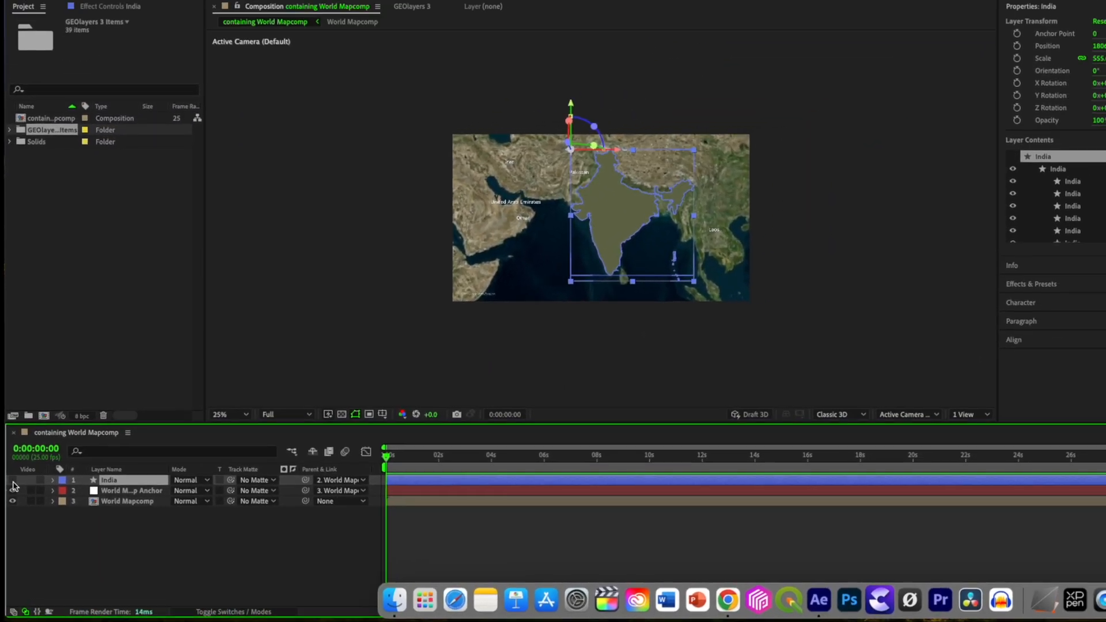
{"action": "left_click", "coordinate": [47, 407]}
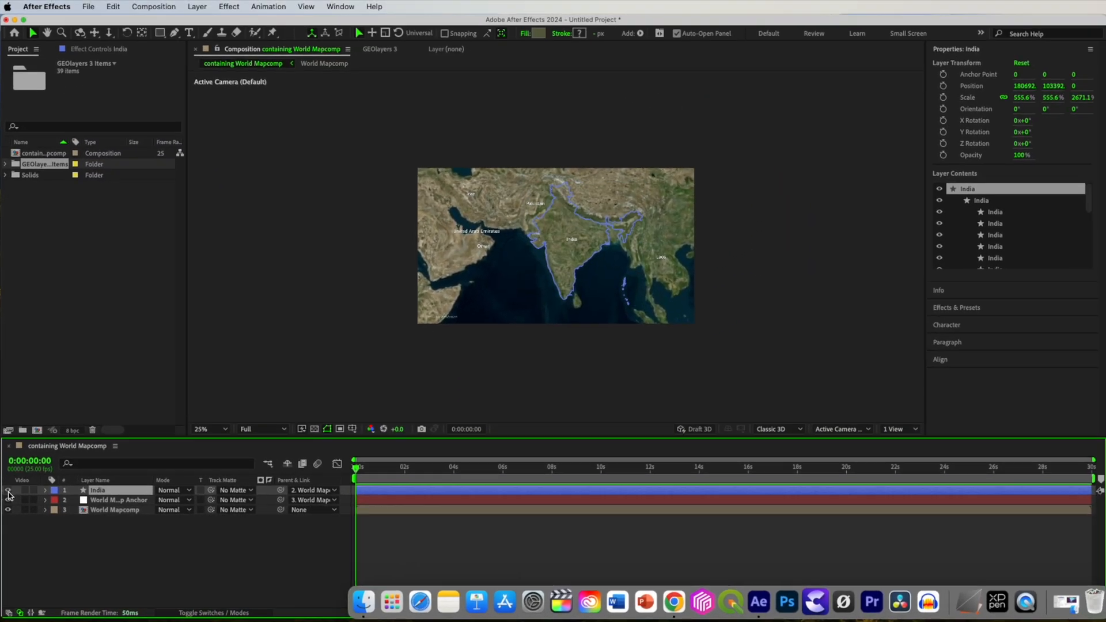
{"action": "left_click", "coordinate": [8, 491]}
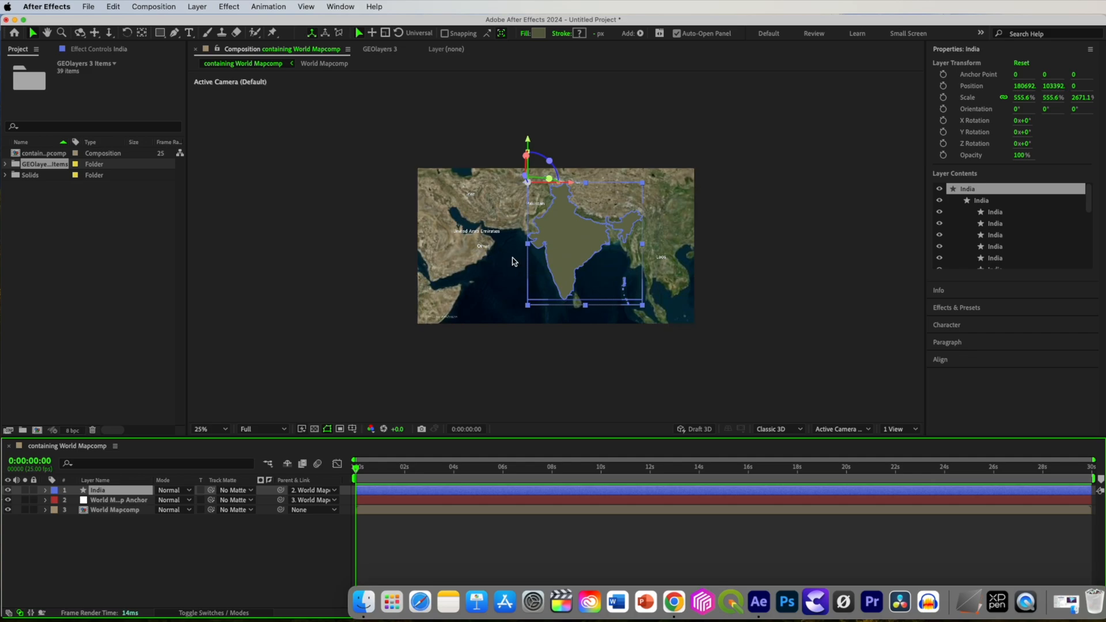
{"action": "key", "text": "Delete"}
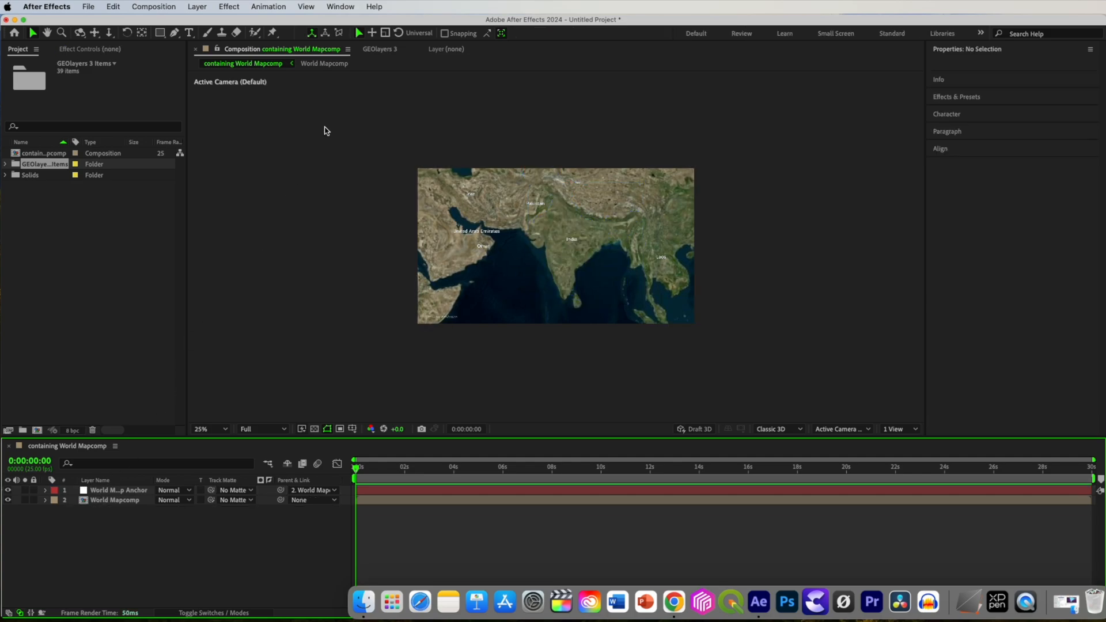
Import the geospatial file india-osm.geojson from Downloads into the feature browser.
{"action": "left_click", "coordinate": [379, 49]}
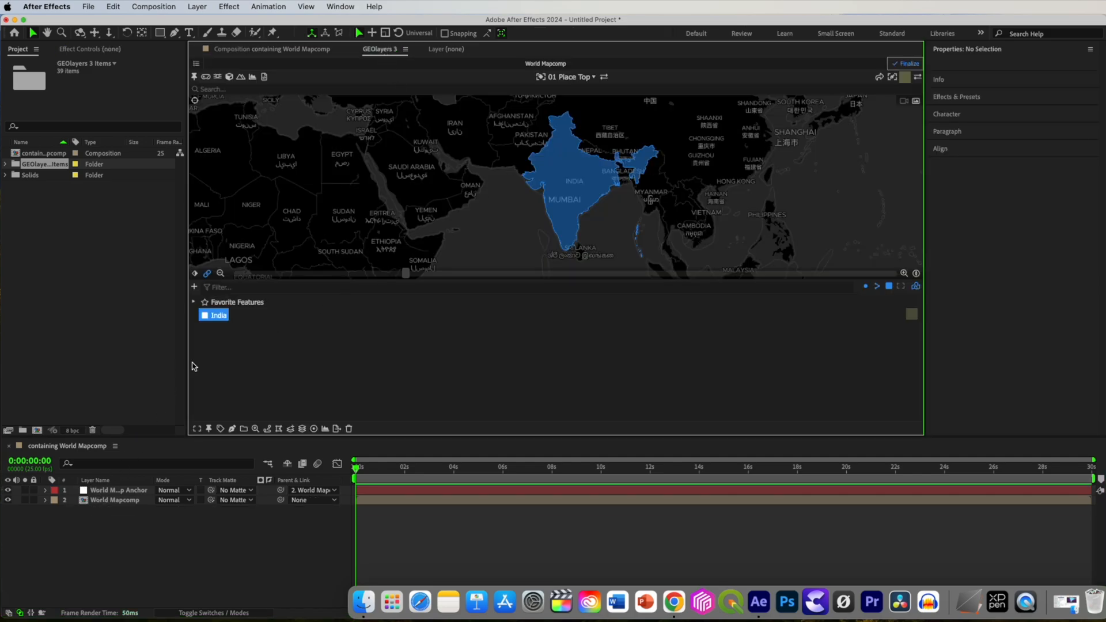
{"action": "left_click", "coordinate": [194, 287]}
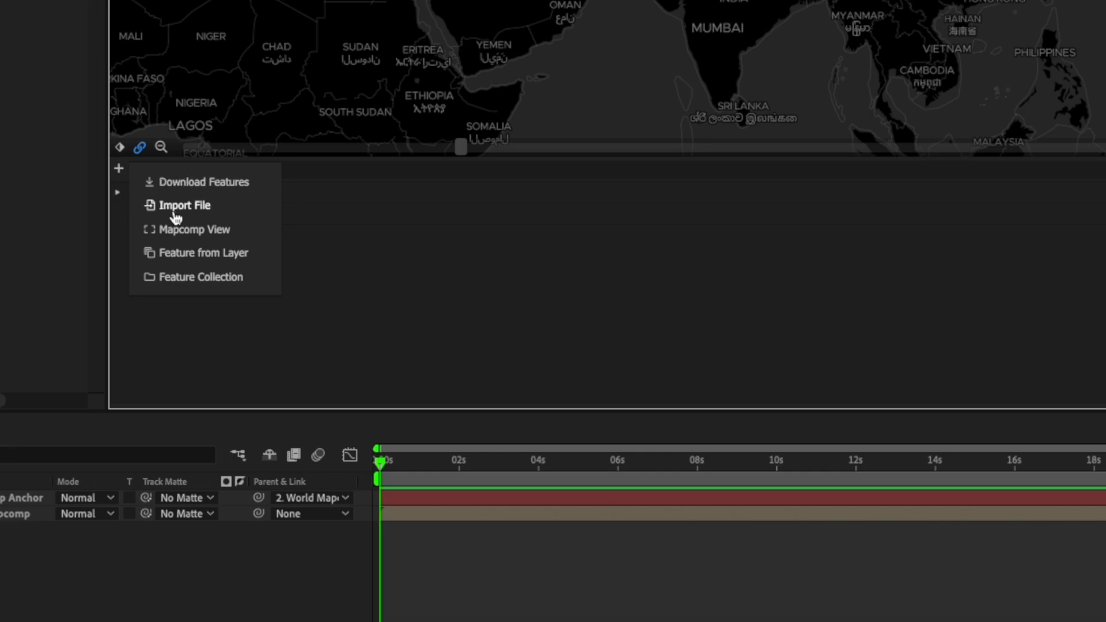
{"action": "left_click", "coordinate": [206, 212]}
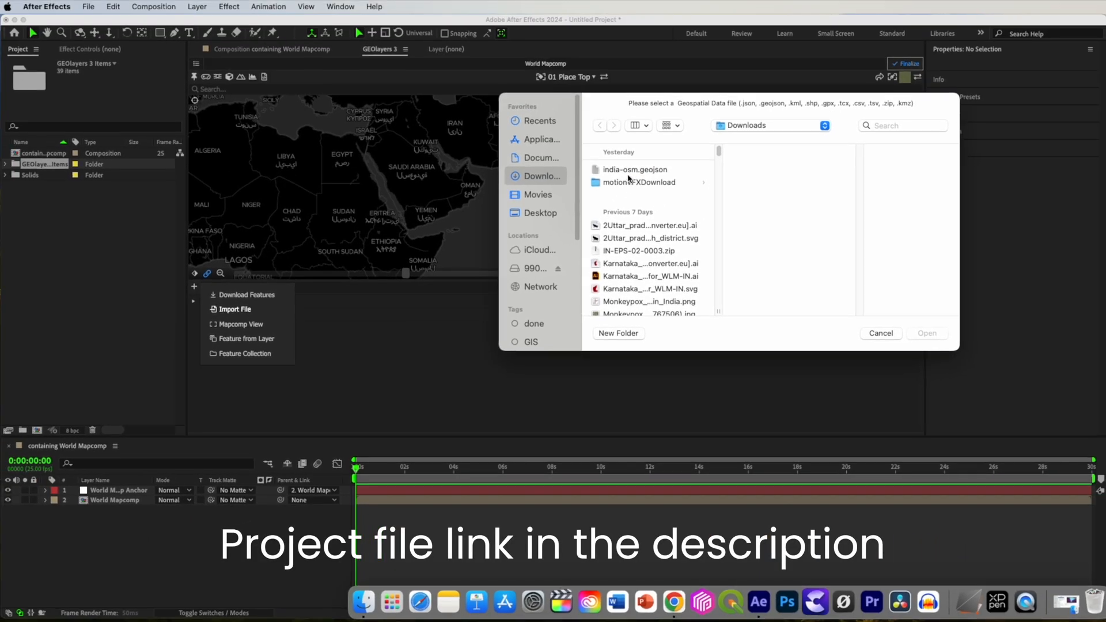
{"action": "left_click", "coordinate": [629, 171]}
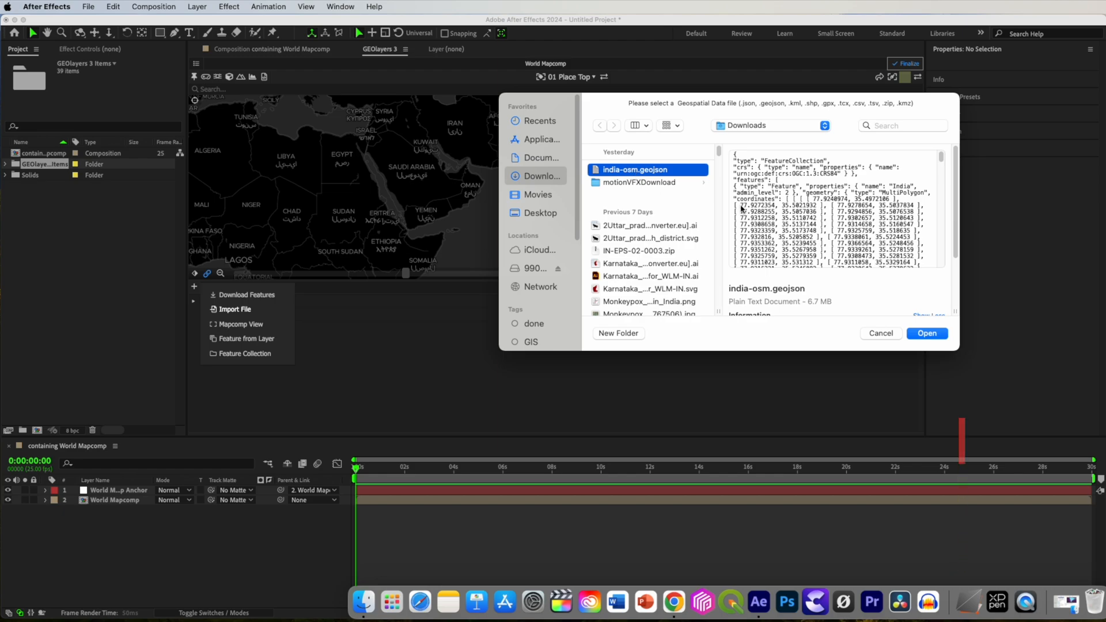
{"action": "left_click", "coordinate": [925, 331]}
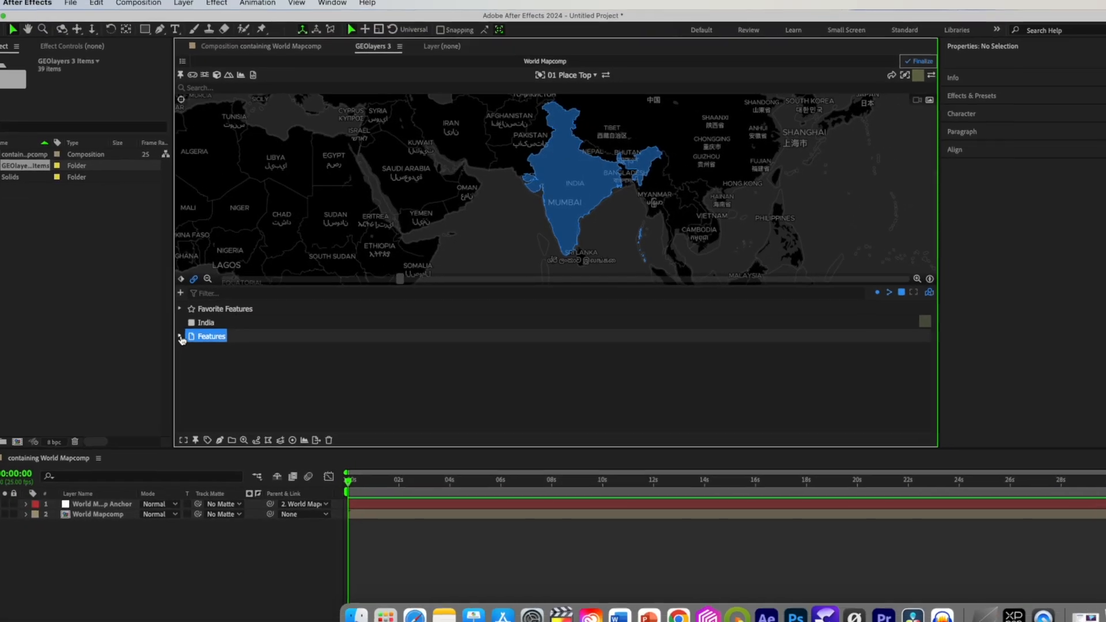
Draw the India feature from the imported Features file as a shape layer, dismiss the hint, and toggle the layer's visibility to inspect it.
{"action": "left_click", "coordinate": [77, 392]}
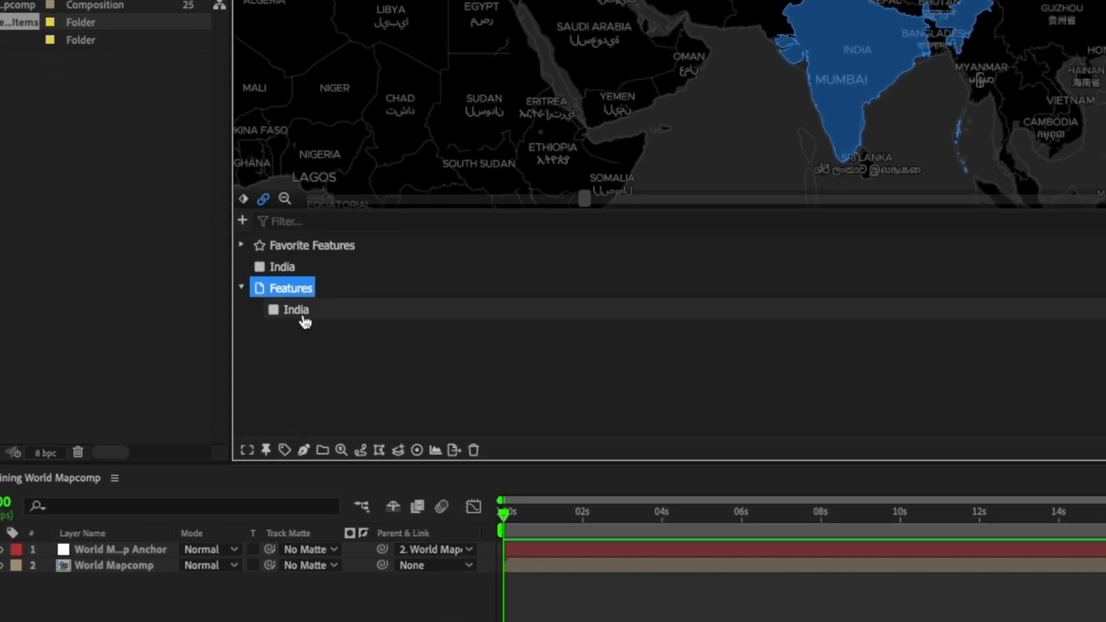
{"action": "left_click", "coordinate": [298, 314]}
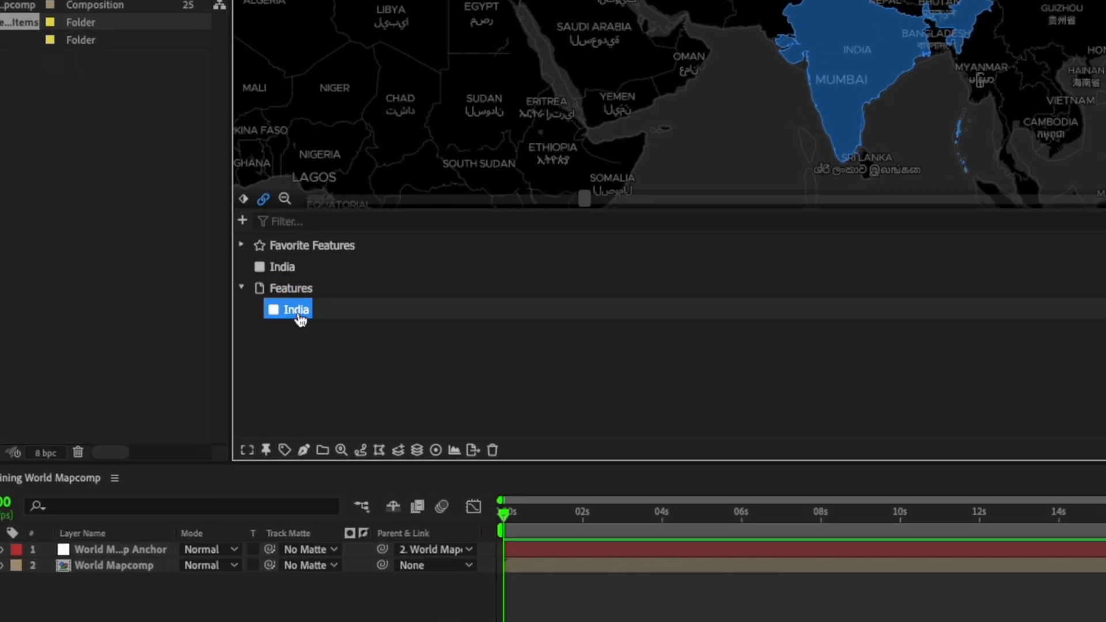
{"action": "left_click", "coordinate": [303, 450]}
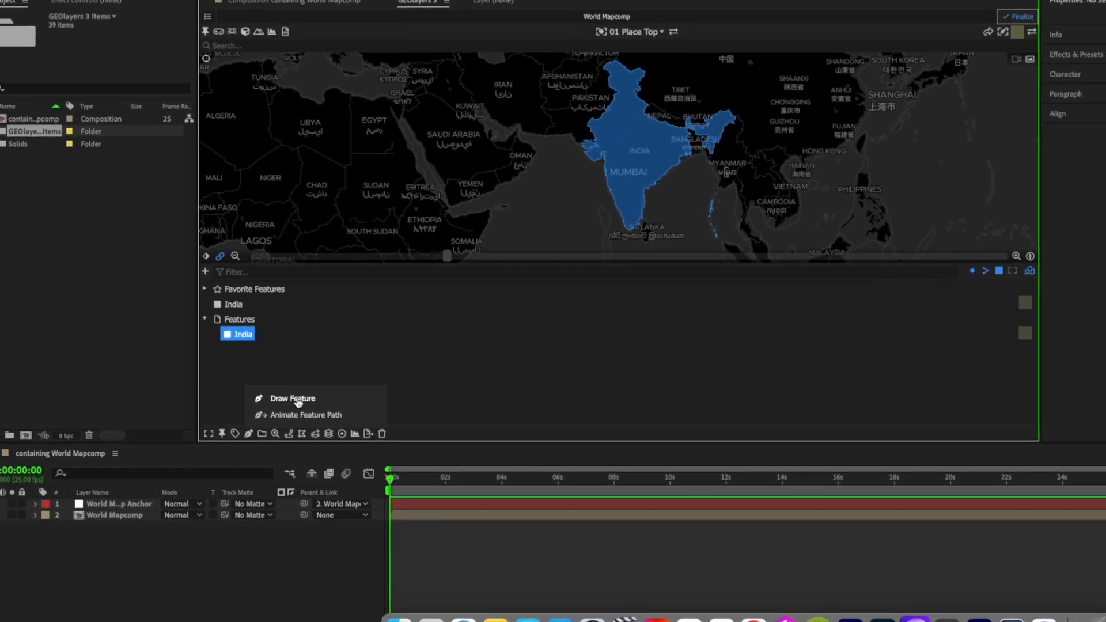
{"action": "left_click", "coordinate": [341, 401]}
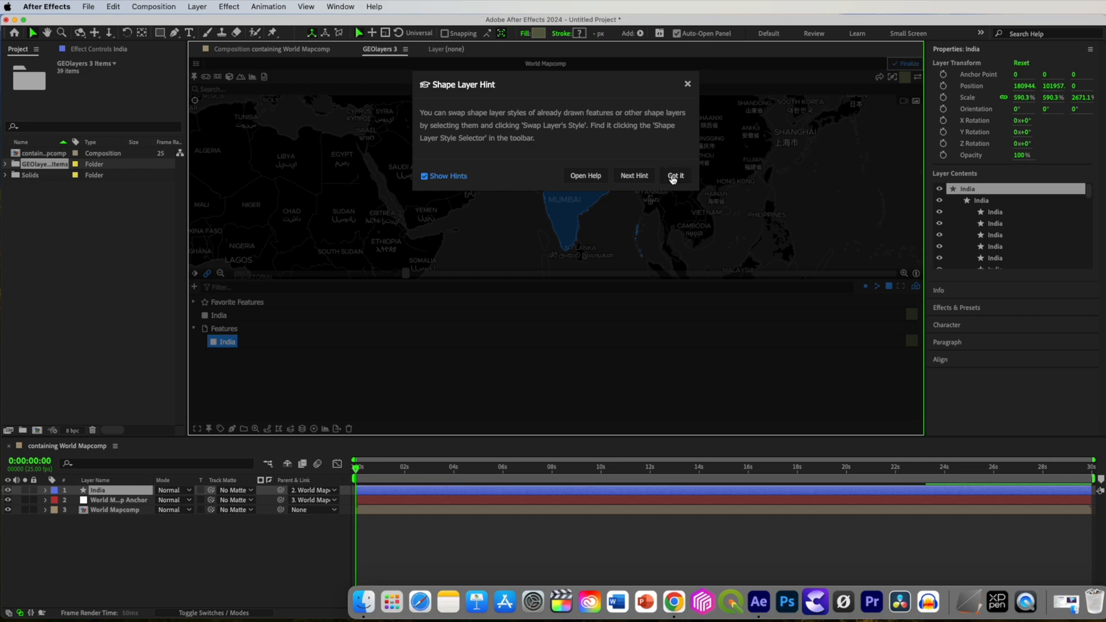
{"action": "left_click", "coordinate": [674, 176]}
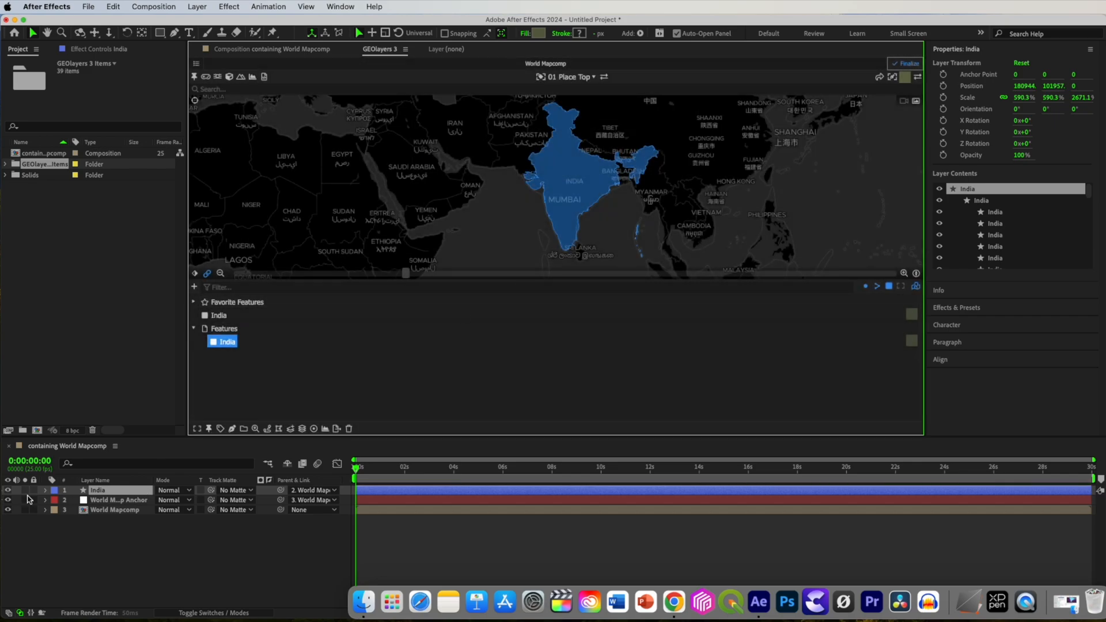
{"action": "left_click", "coordinate": [9, 496]}
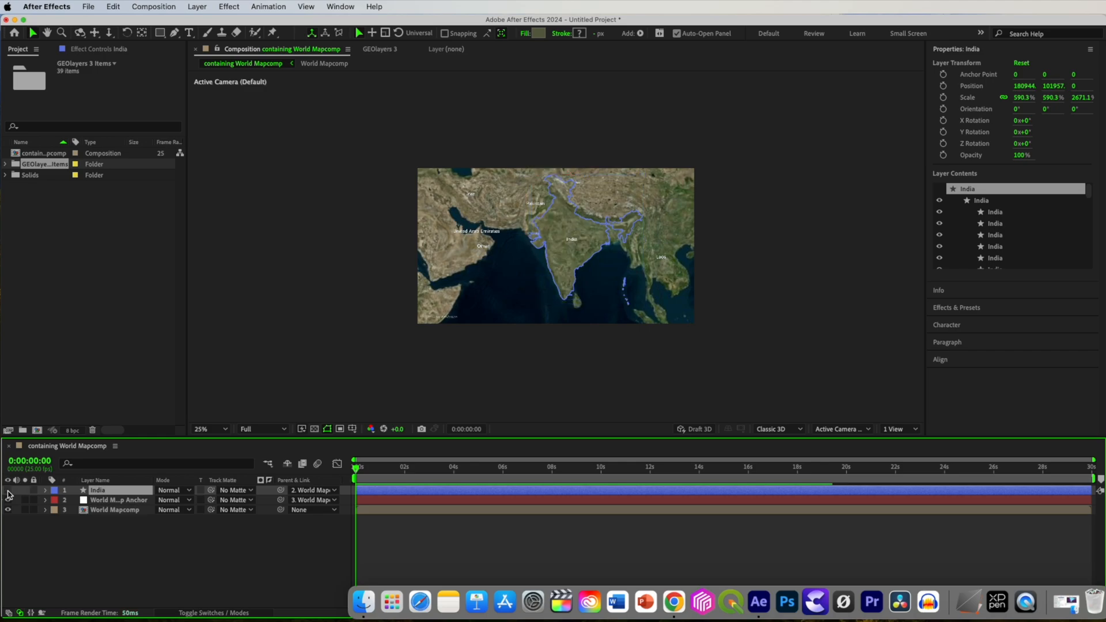
Search the map for Karnata and add the Karnataka state feature to the browser.
{"action": "left_click", "coordinate": [380, 49]}
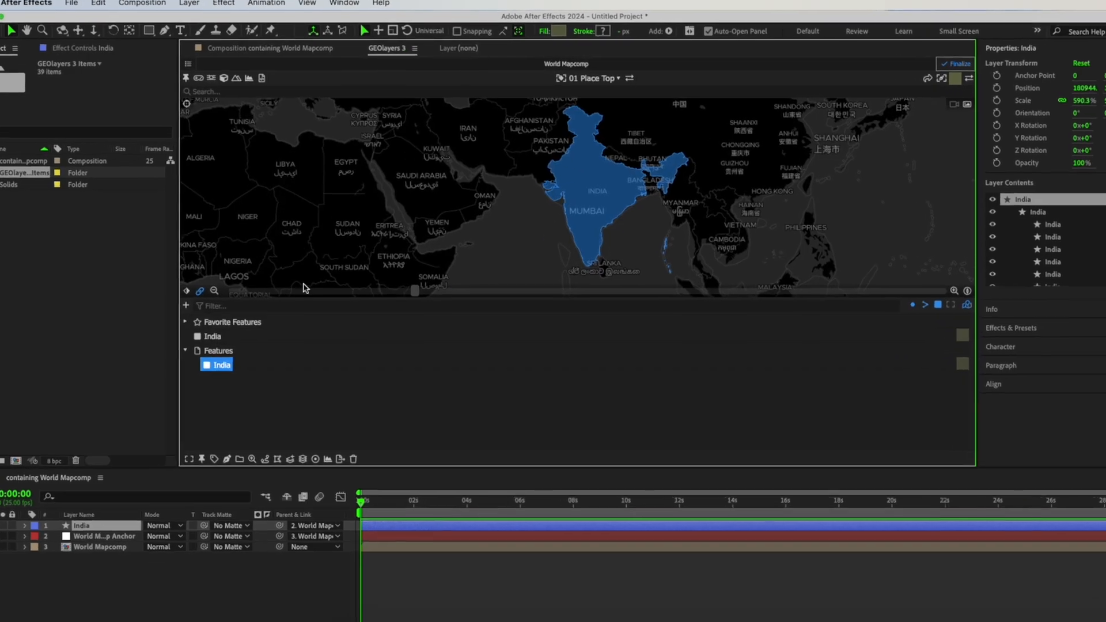
{"action": "left_click", "coordinate": [231, 89]}
{"action": "type", "text": "Karnata"}
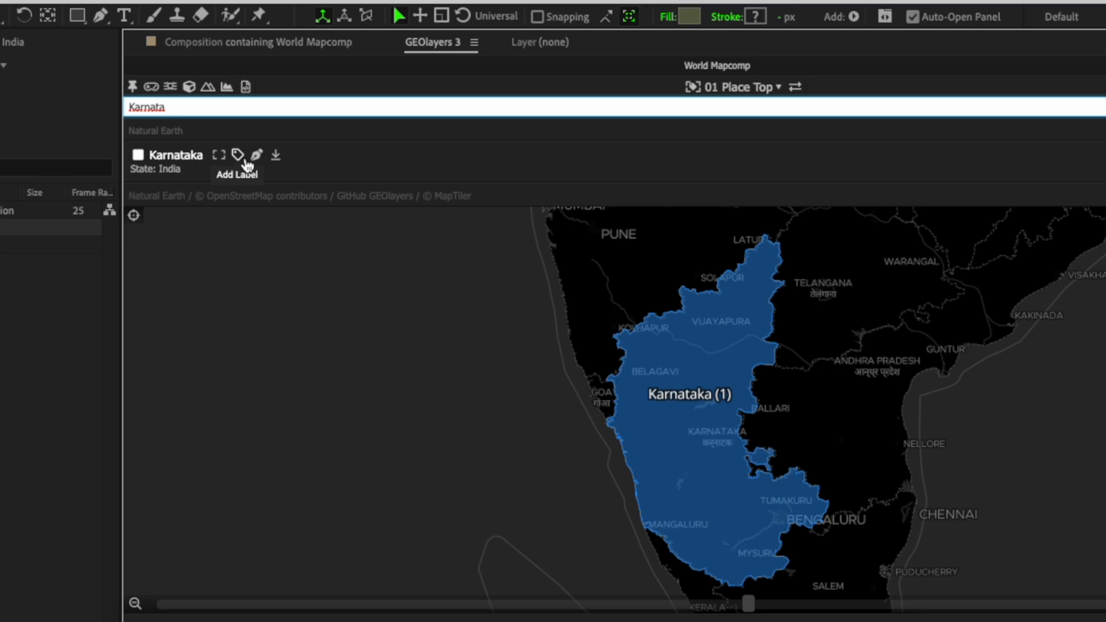
{"action": "left_click", "coordinate": [276, 155]}
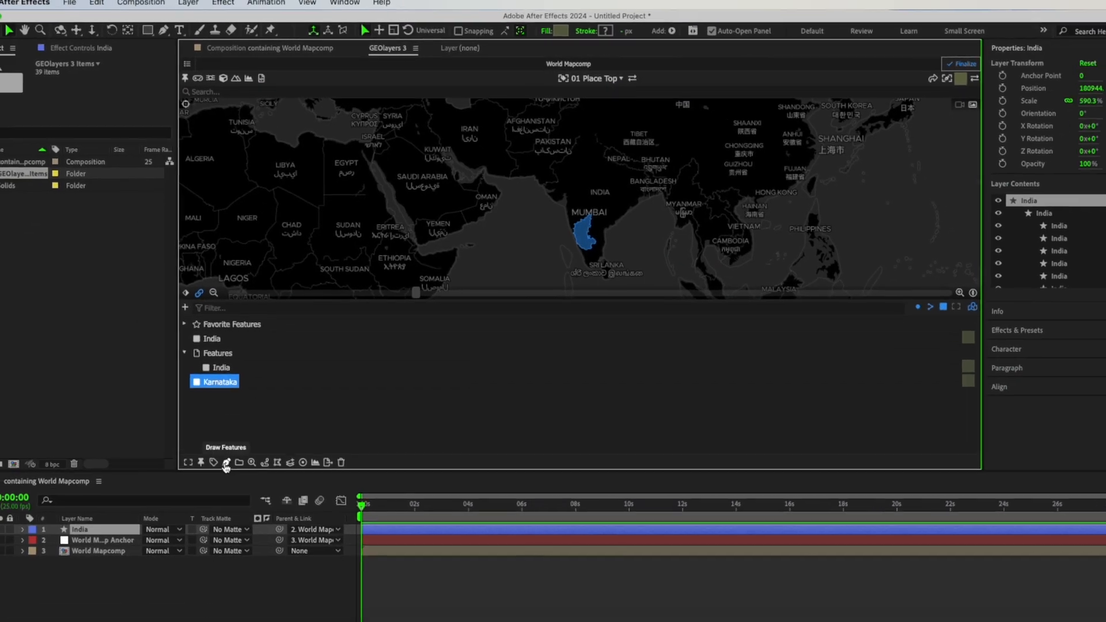
Draw the Karnataka feature as a shape layer and finalize the World Mapcomp.
{"action": "left_click", "coordinate": [226, 464]}
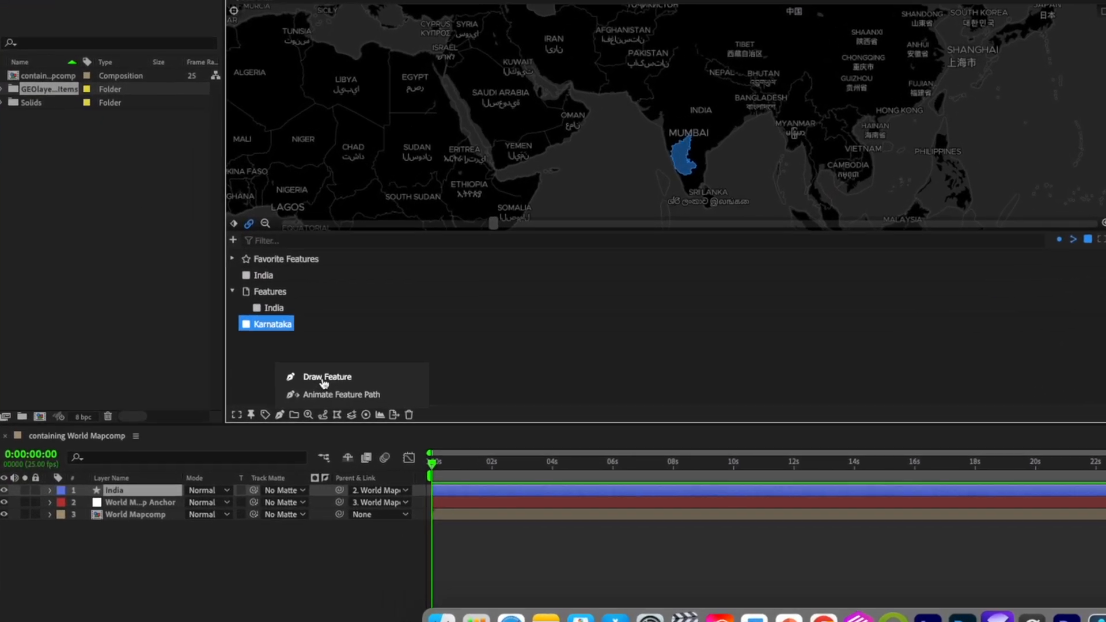
{"action": "left_click", "coordinate": [265, 399]}
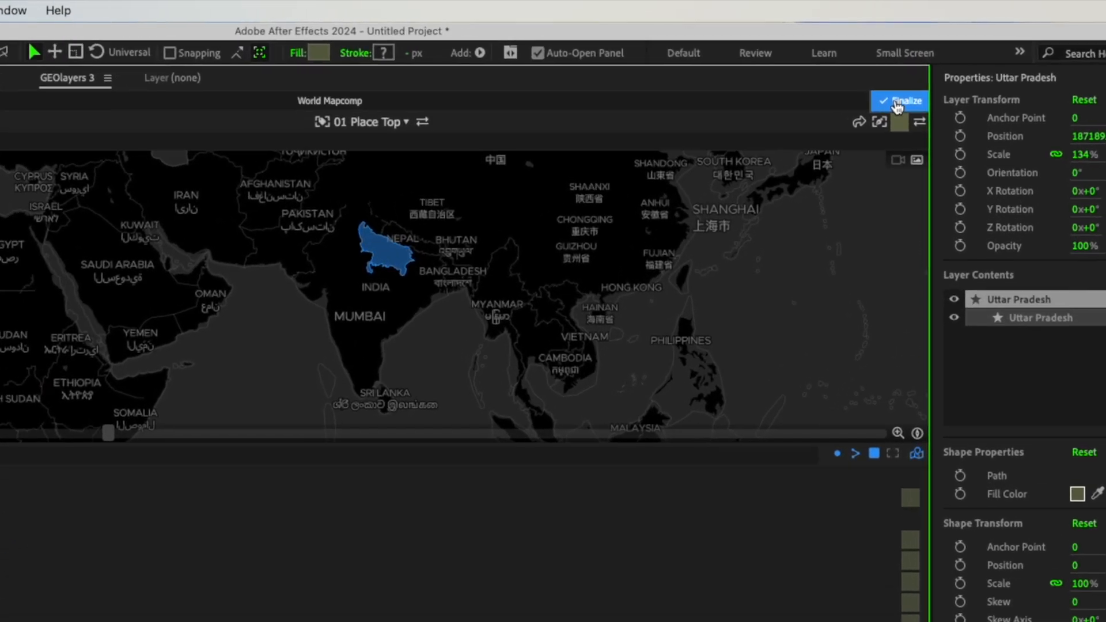
{"action": "left_click", "coordinate": [903, 63]}
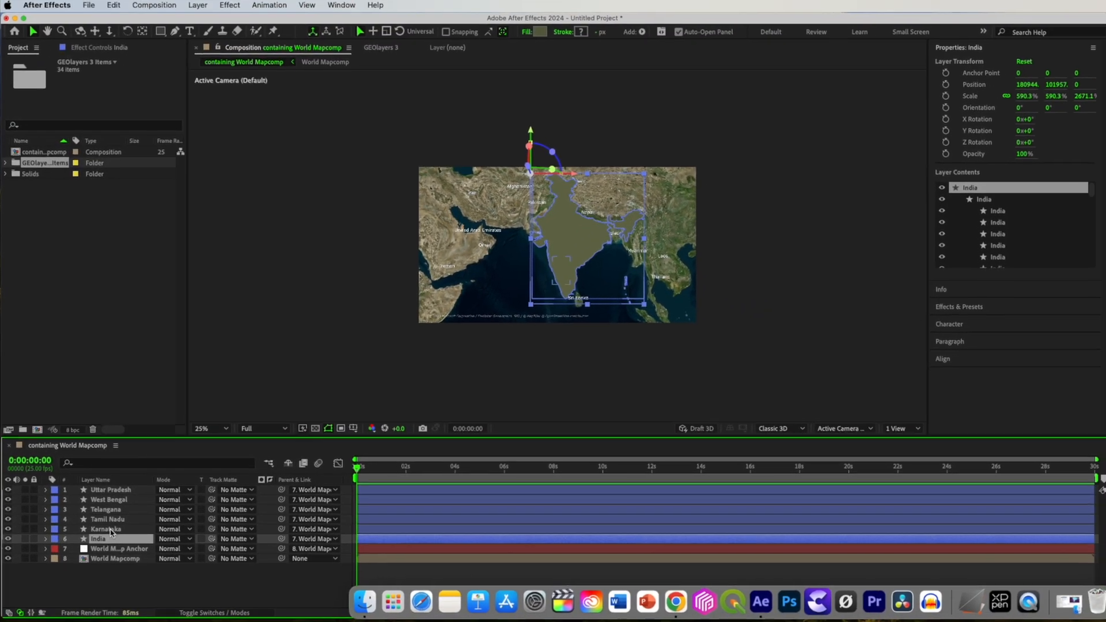
Set the India shape layer's fill color to 74EBF4 and its opacity to 80%.
{"action": "left_click", "coordinate": [208, 458]}
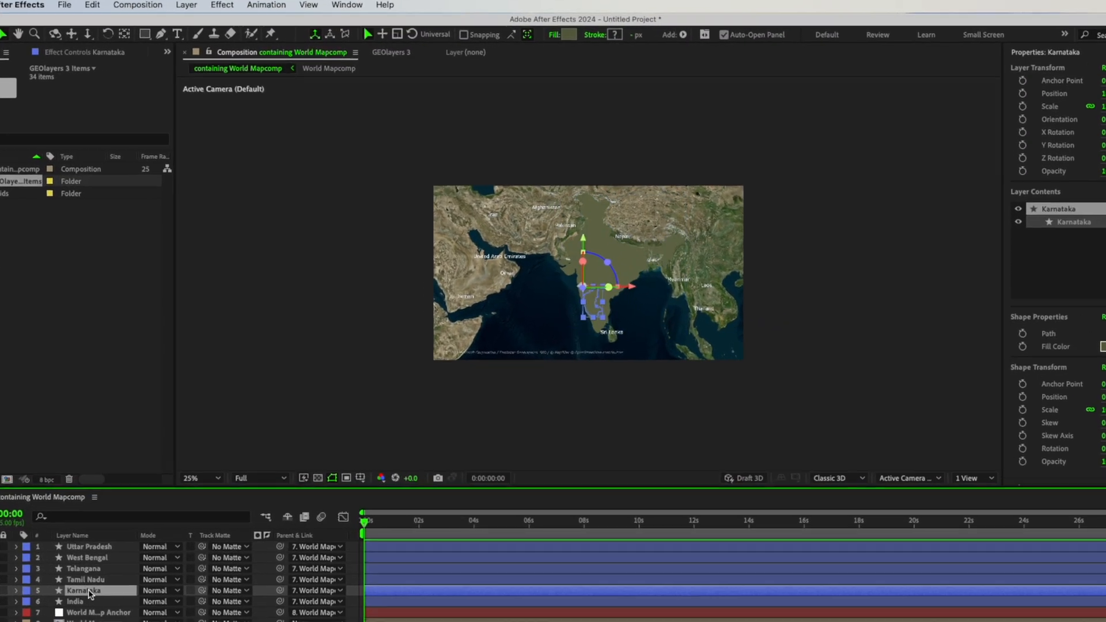
{"action": "left_click", "coordinate": [86, 601]}
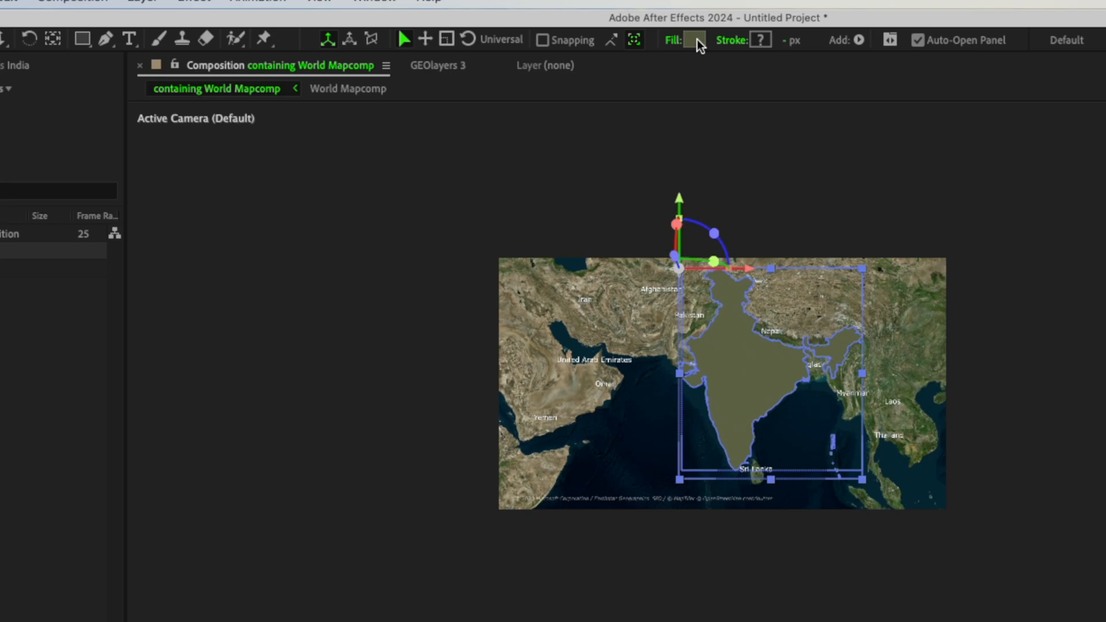
{"action": "left_click", "coordinate": [697, 40]}
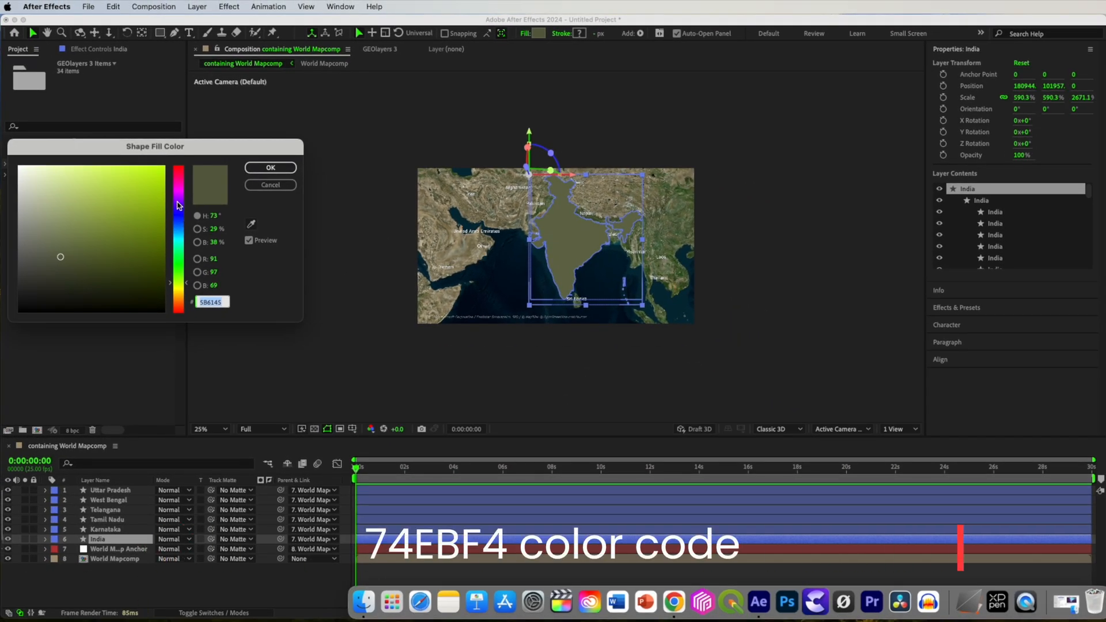
{"action": "type", "text": "74EBF4"}
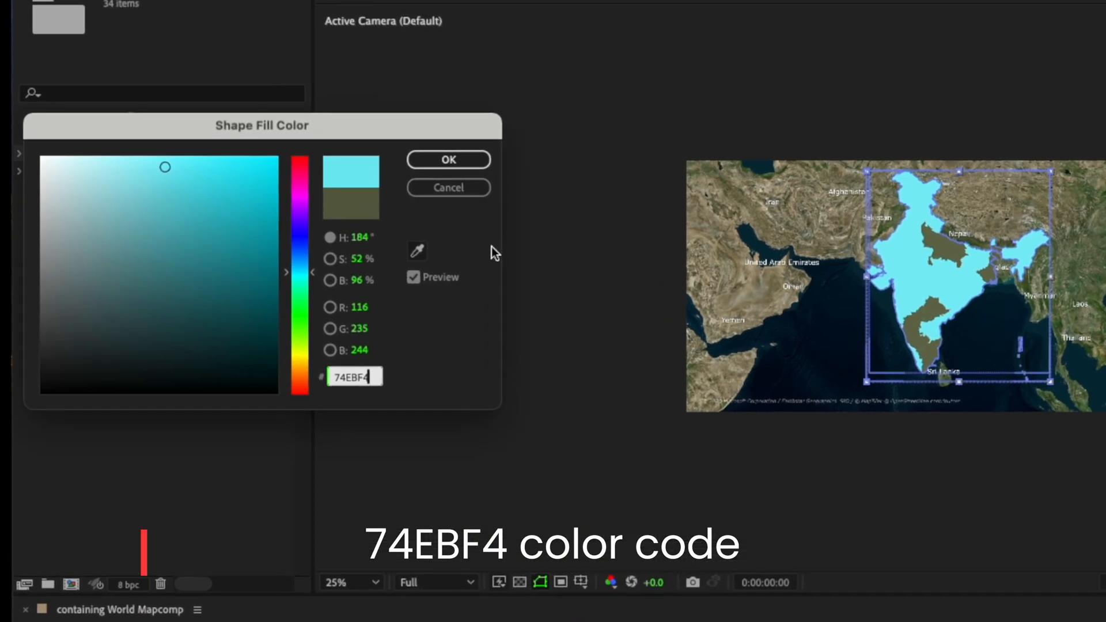
{"action": "left_click", "coordinate": [479, 166]}
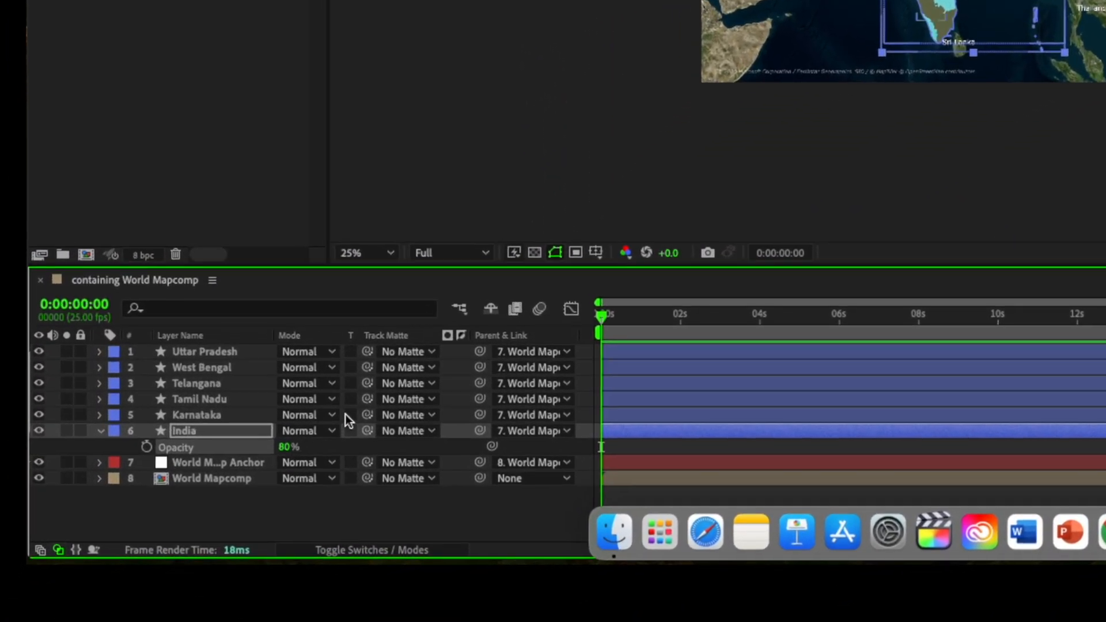
Give the Karnataka shape layer a purple fill and the Tamil Nadu shape layer a yellow-green fill.
{"action": "left_click", "coordinate": [123, 501]}
{"action": "left_click", "coordinate": [537, 33]}
{"action": "left_click", "coordinate": [293, 123]}
{"action": "left_click", "coordinate": [169, 438]}
{"action": "left_click", "coordinate": [538, 33]}
{"action": "left_click", "coordinate": [178, 282]}
{"action": "left_click", "coordinate": [270, 168]}
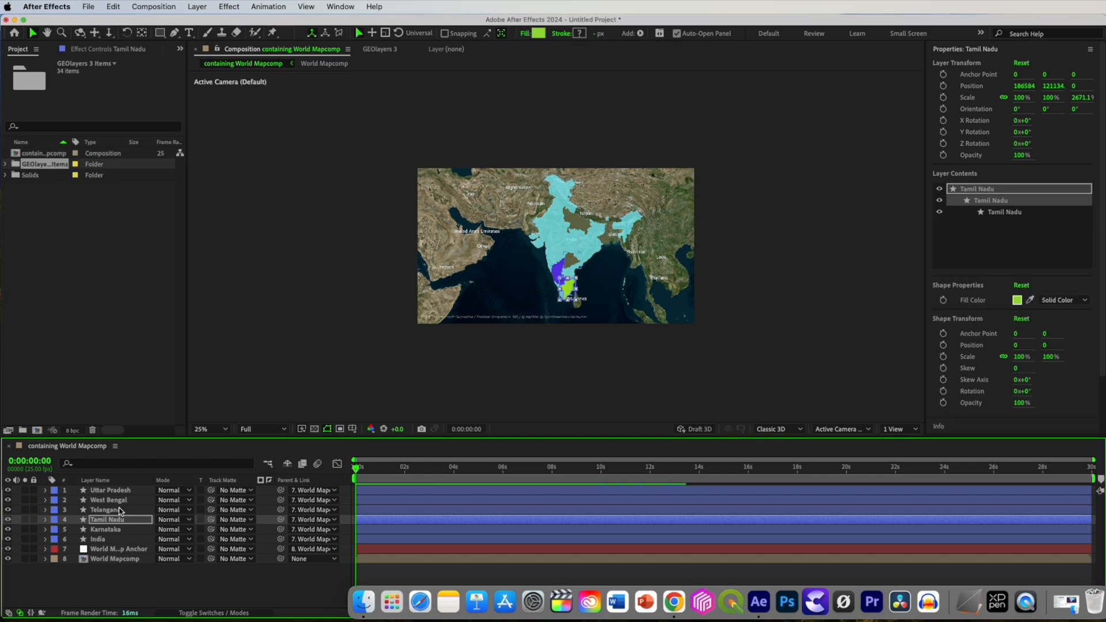
Set the Telangana shape layer's fill color to 99DC37.
{"action": "left_click", "coordinate": [166, 425]}
{"action": "left_click", "coordinate": [538, 32]}
{"action": "double_click", "coordinate": [222, 302]}
{"action": "type", "text": "99DC37"}
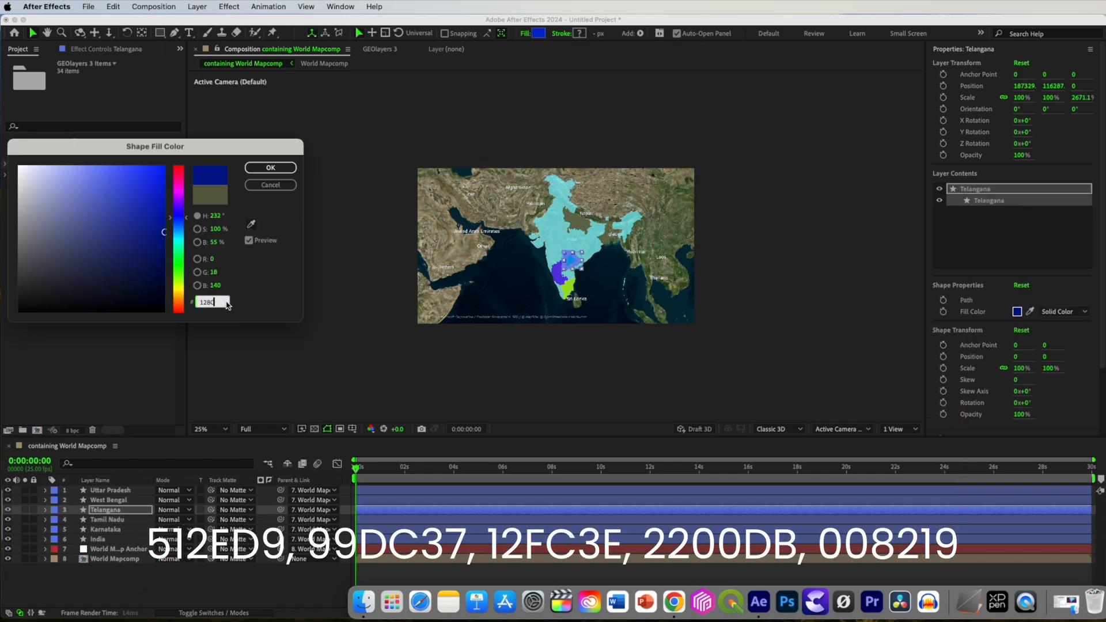
{"action": "left_click", "coordinate": [270, 168]}
Set the fill color of the West Bengal shape layer to 2200DB and of the Uttar Pradesh shape layer to 008219.
{"action": "left_click", "coordinate": [108, 500]}
{"action": "left_click", "coordinate": [536, 34]}
{"action": "type", "text": "2200DB"}
{"action": "left_click", "coordinate": [270, 168]}
{"action": "left_click", "coordinate": [109, 490]}
{"action": "left_click", "coordinate": [537, 33]}
{"action": "type", "text": "008219"}
{"action": "left_click", "coordinate": [270, 168]}
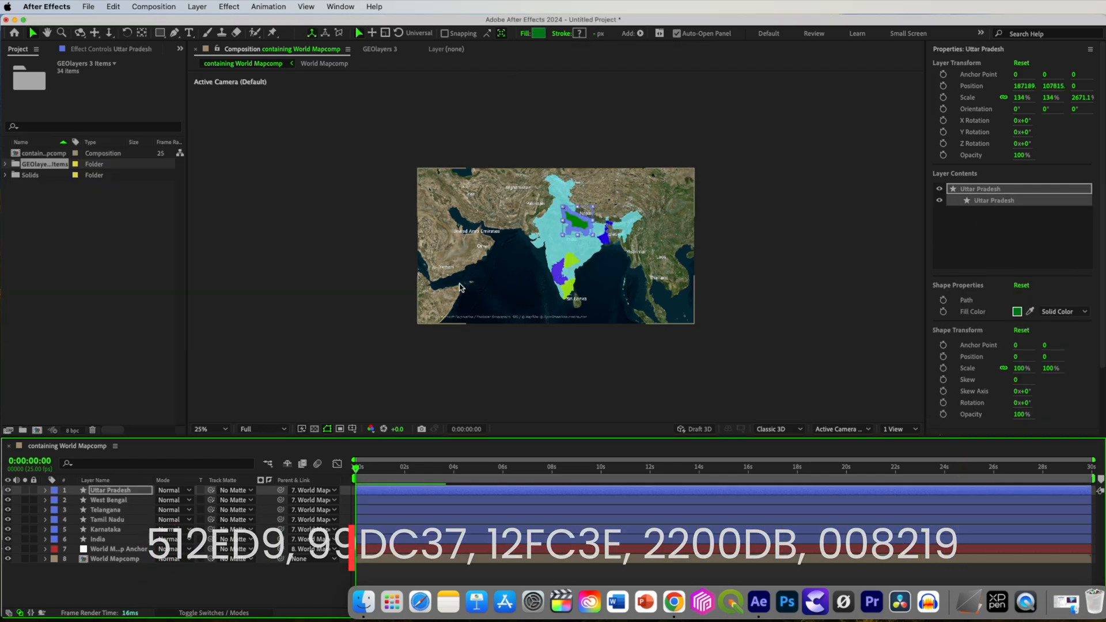
Deselect all layers and examine the colored states over the map at closer range.
{"action": "left_click", "coordinate": [209, 577]}
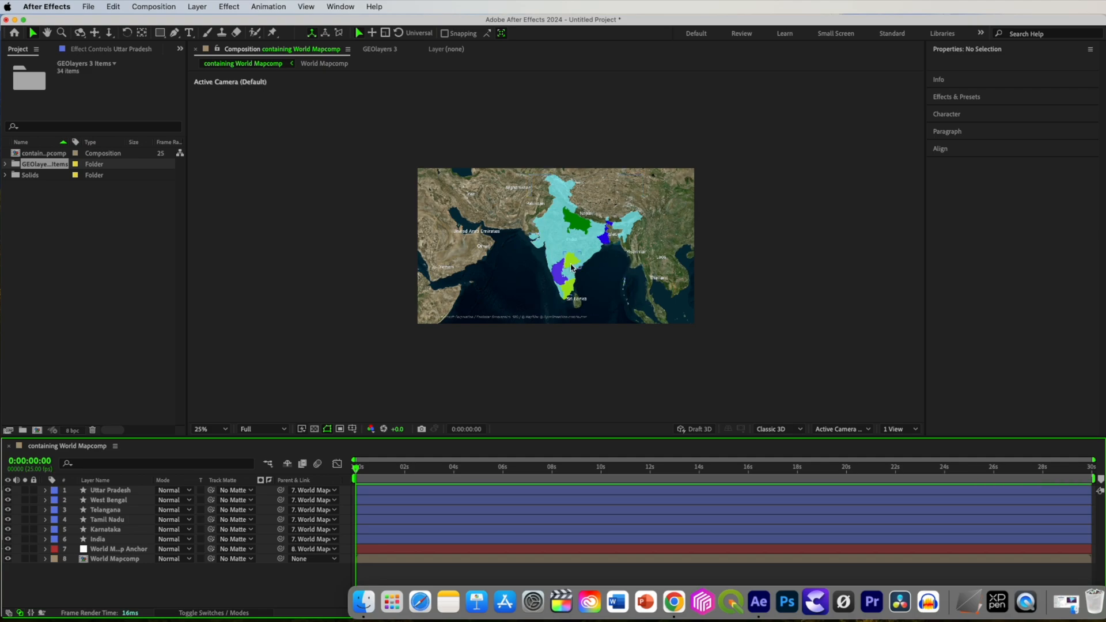
{"action": "scroll", "coordinate": [571, 267], "scroll_direction": "up", "scroll_amount": 3}
{"action": "scroll", "coordinate": [571, 267], "scroll_direction": "down", "scroll_amount": 1}
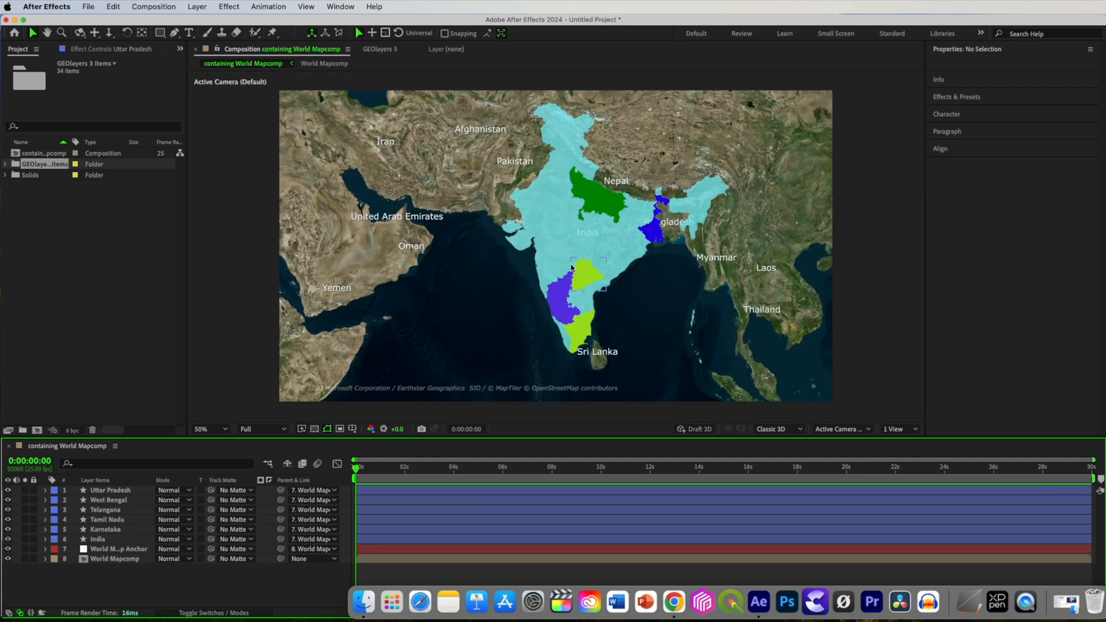
{"action": "scroll", "coordinate": [590, 208], "scroll_direction": "up", "scroll_amount": 2}
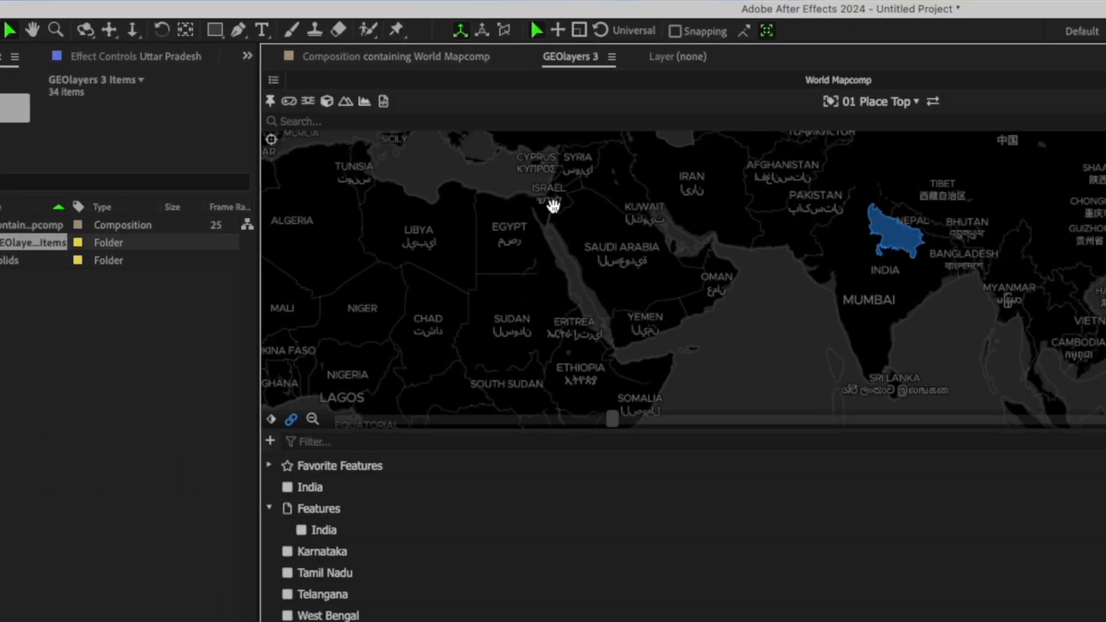
Turn off Mapcomp Labels in the World Mapcomp settings, apply the change, and check the composition before returning to the GEOlayers map.
{"action": "left_click", "coordinate": [273, 80]}
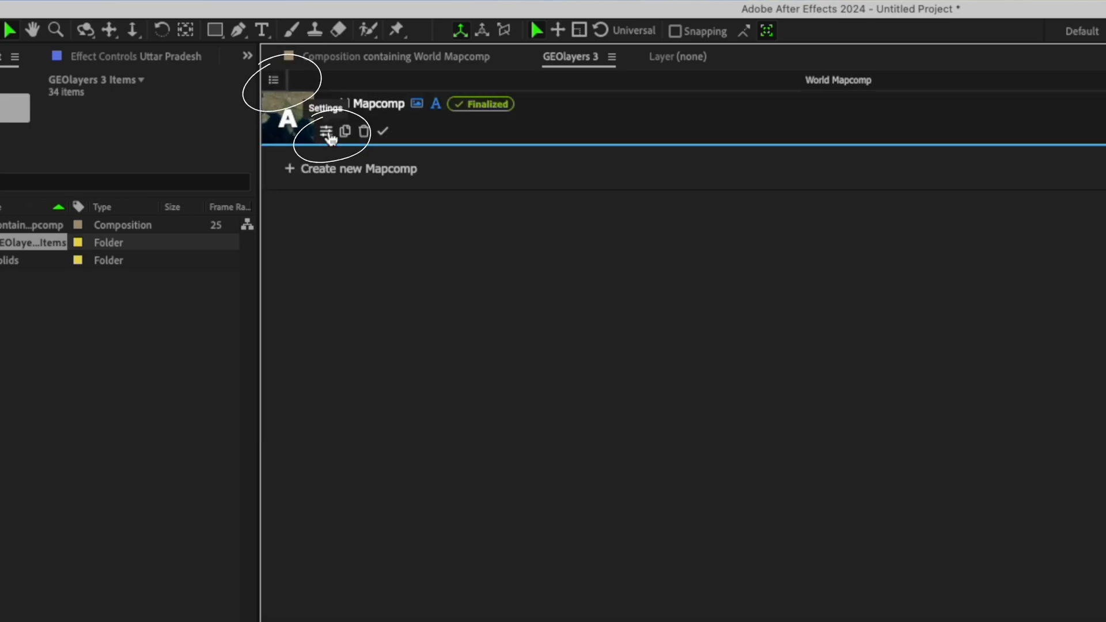
{"action": "left_click", "coordinate": [327, 133]}
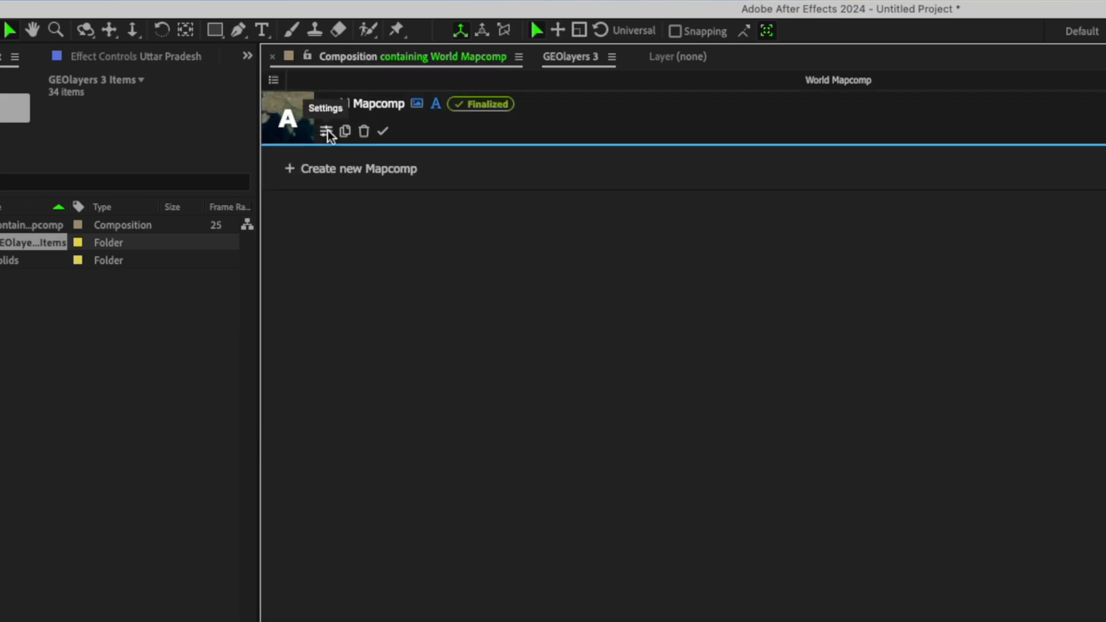
{"action": "left_click", "coordinate": [569, 57]}
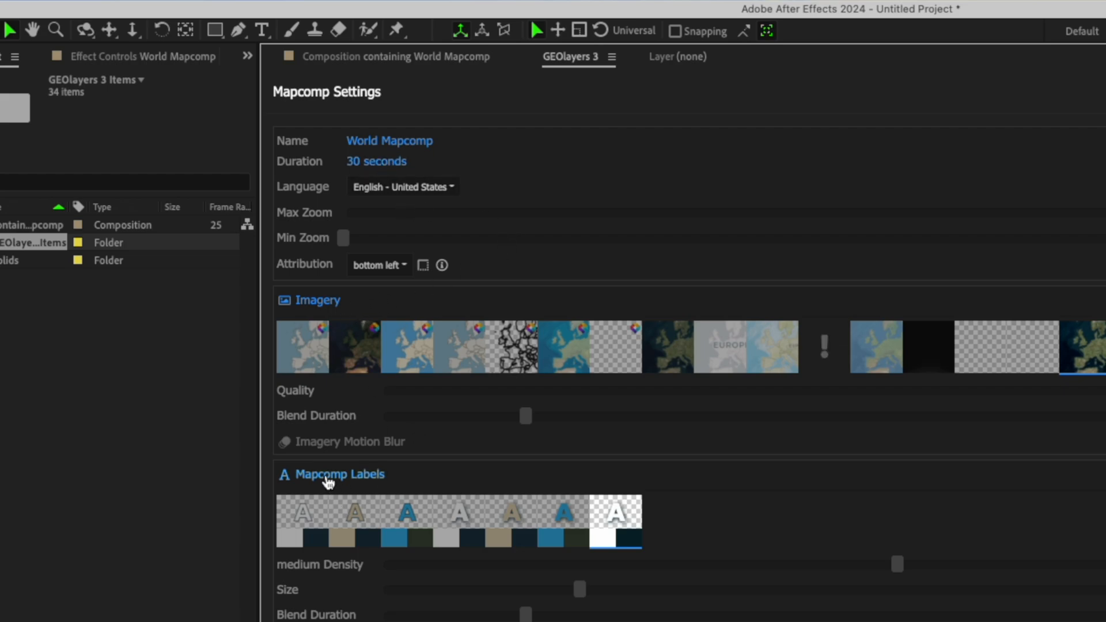
{"action": "left_click", "coordinate": [328, 475]}
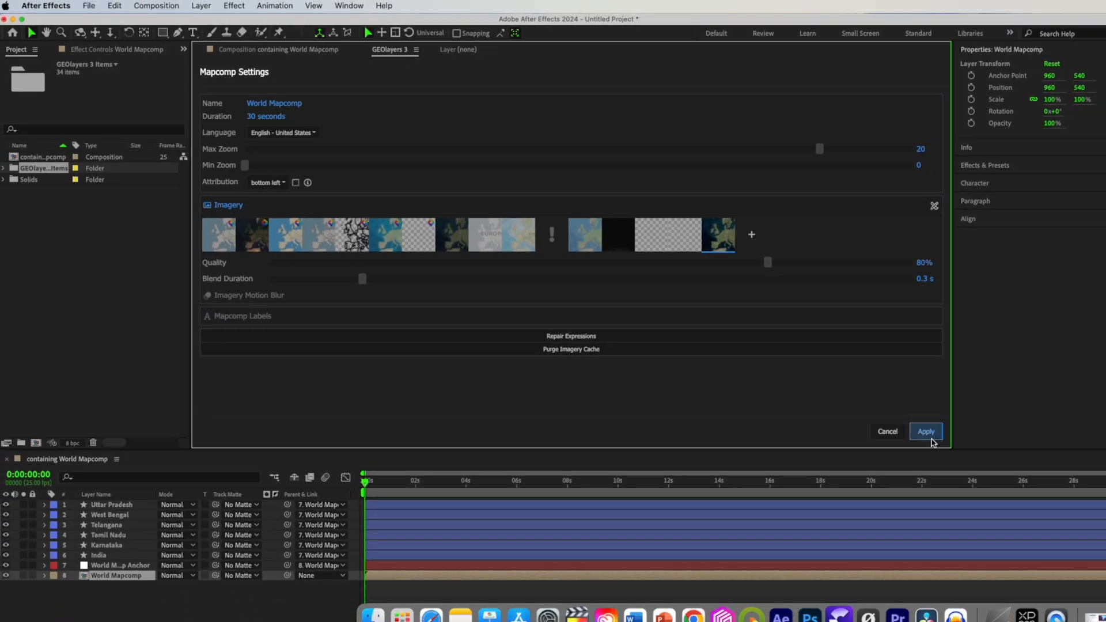
{"action": "left_click", "coordinate": [928, 435]}
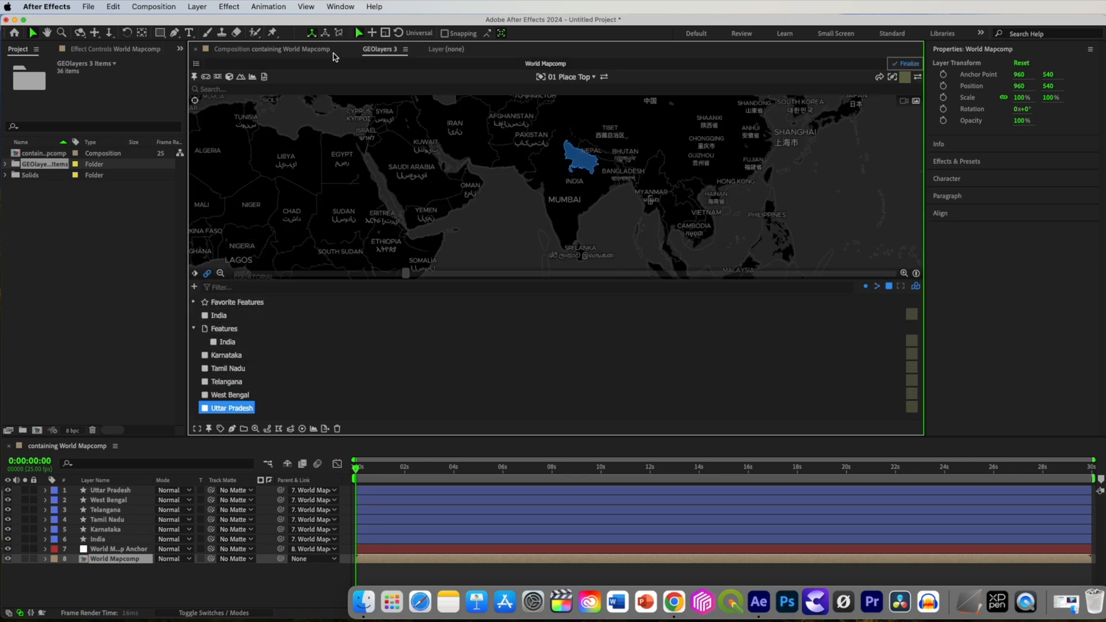
{"action": "left_click", "coordinate": [308, 49]}
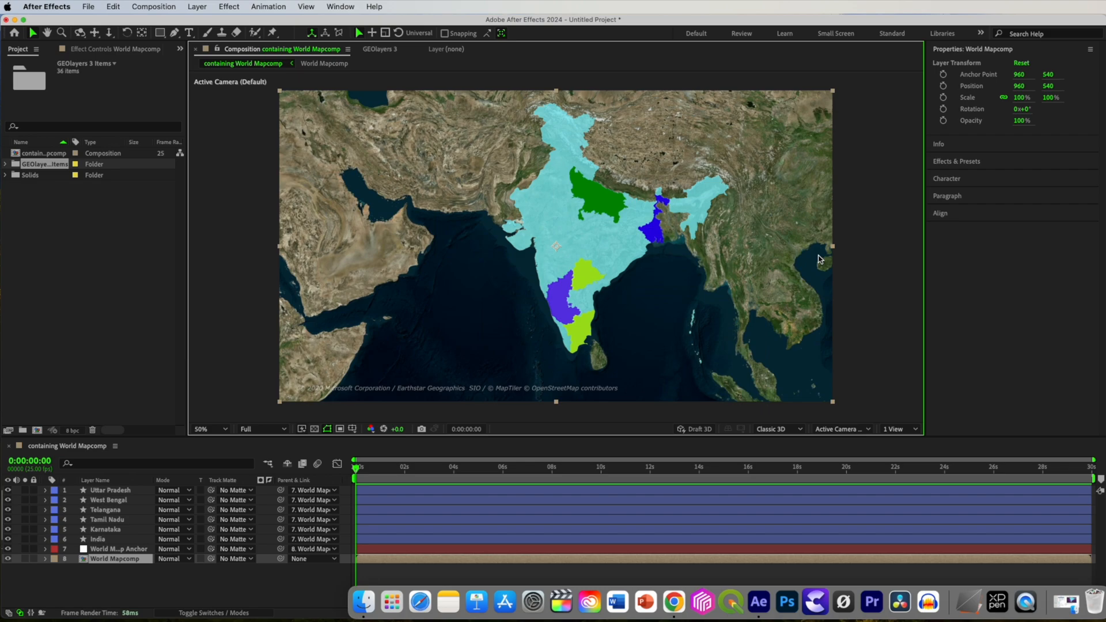
{"action": "left_click", "coordinate": [380, 49]}
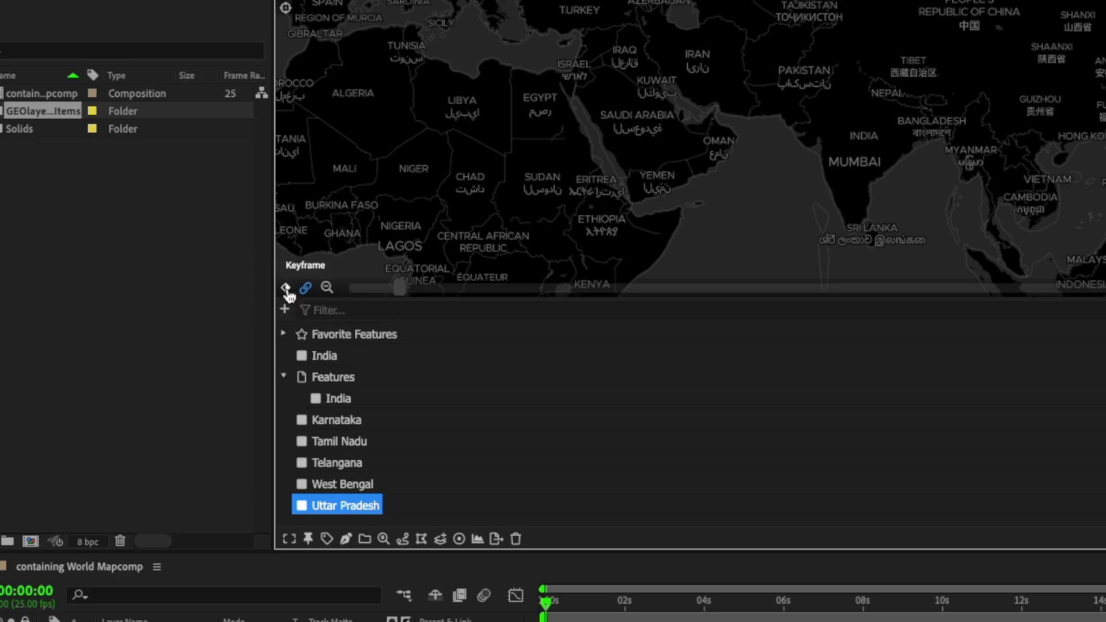
Keyframe the World Mapcomp's current map view at 0 seconds, and at 4 seconds zoom in and recentre on southern India.
{"action": "left_click", "coordinate": [286, 289]}
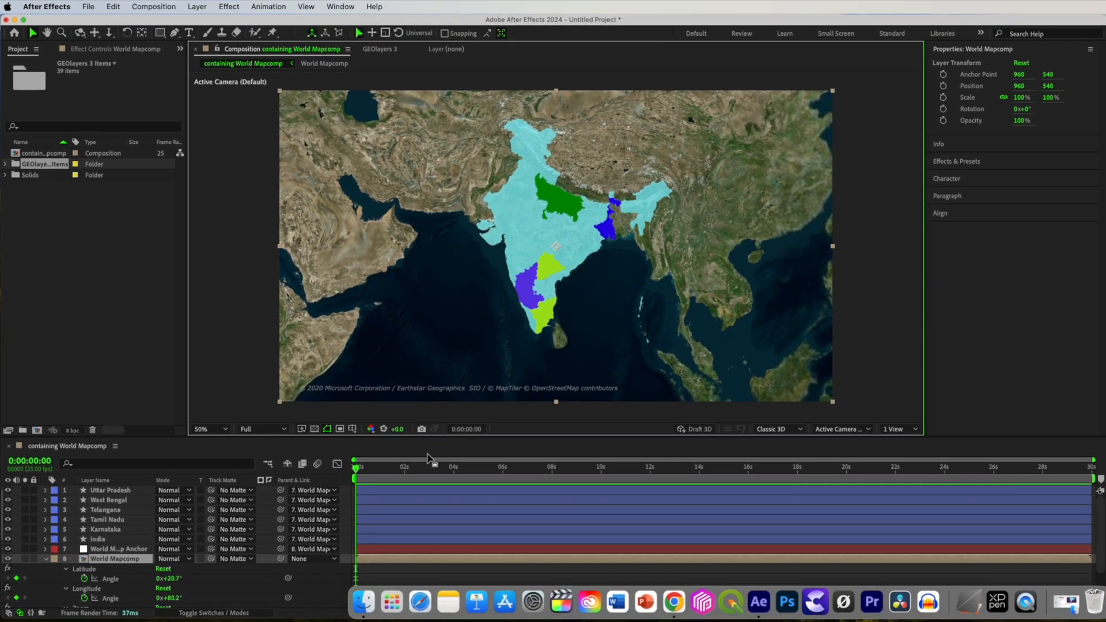
{"action": "left_click", "coordinate": [358, 469]}
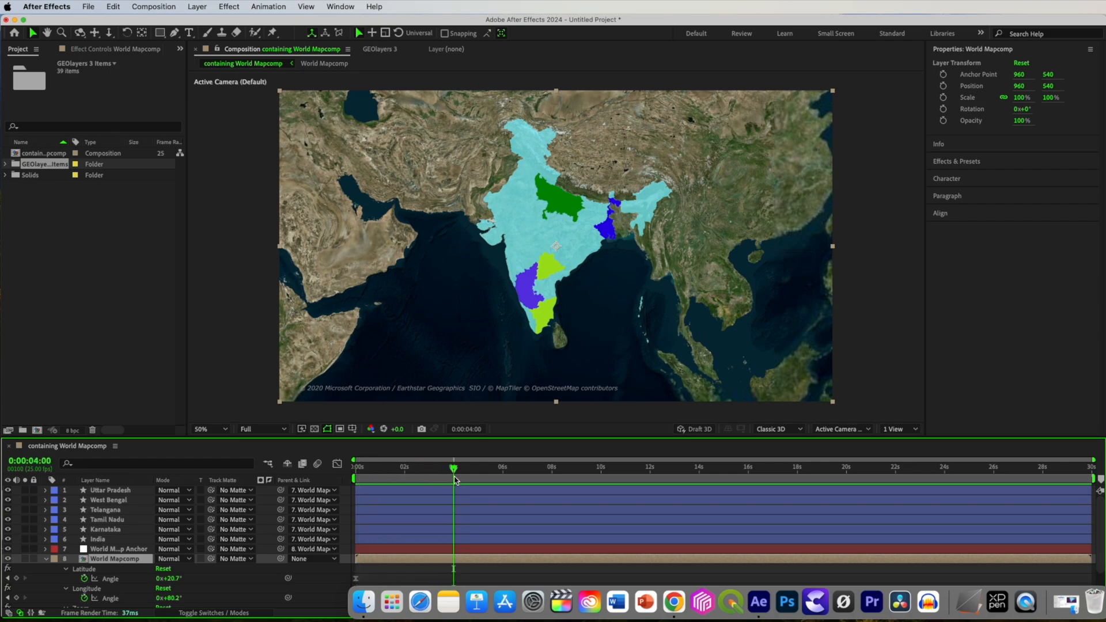
{"action": "left_click", "coordinate": [380, 49]}
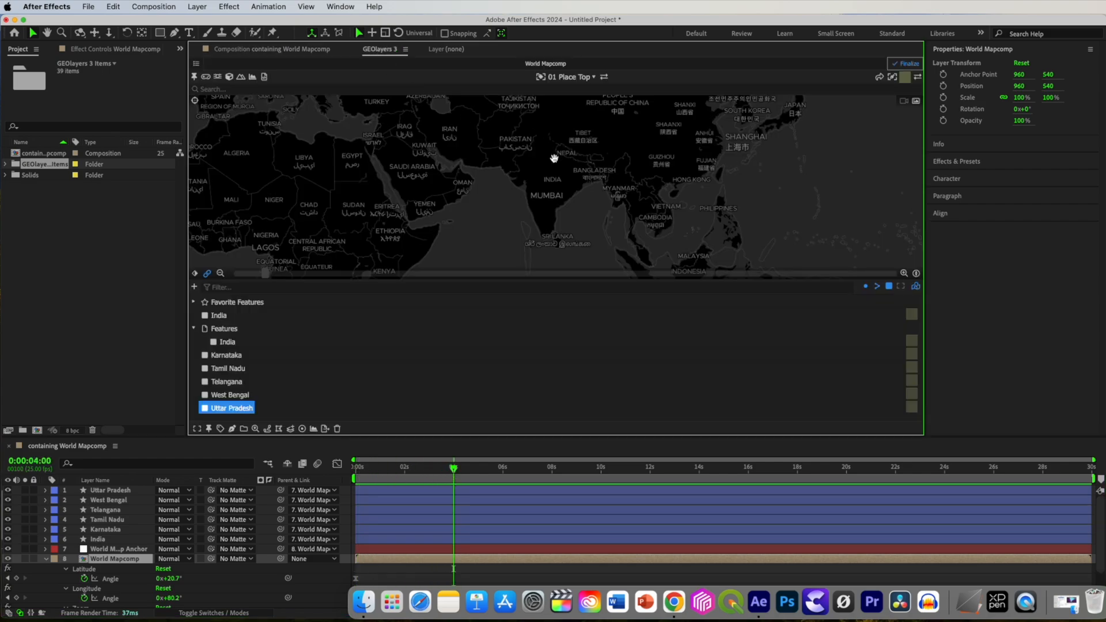
{"action": "scroll", "coordinate": [556, 207], "scroll_direction": "up", "scroll_amount": 5}
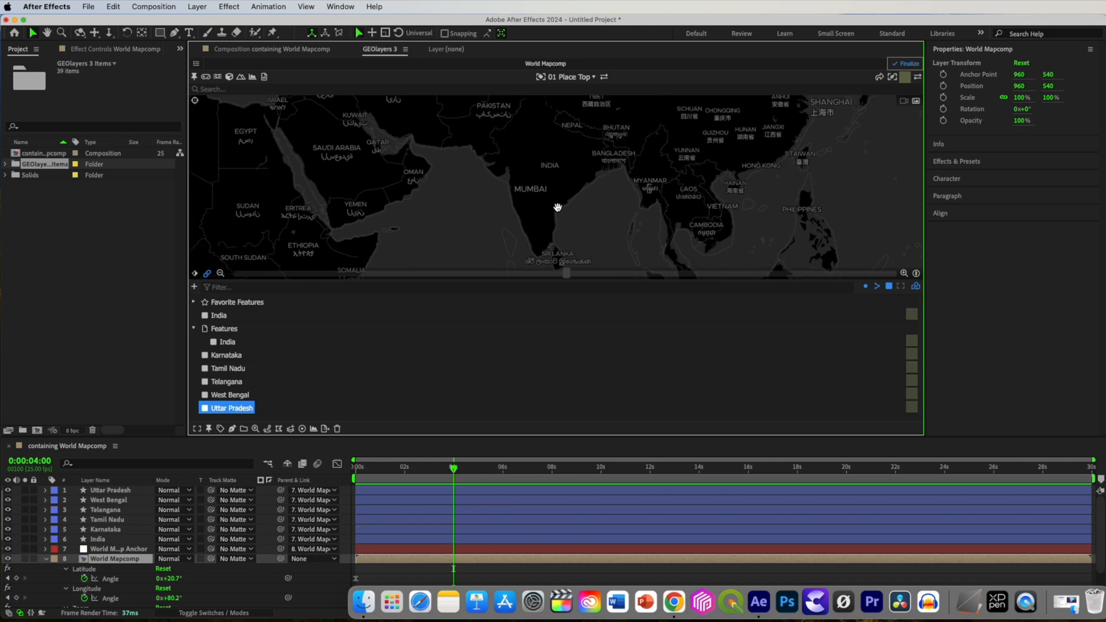
{"action": "left_click", "coordinate": [315, 50]}
{"action": "left_click", "coordinate": [379, 49]}
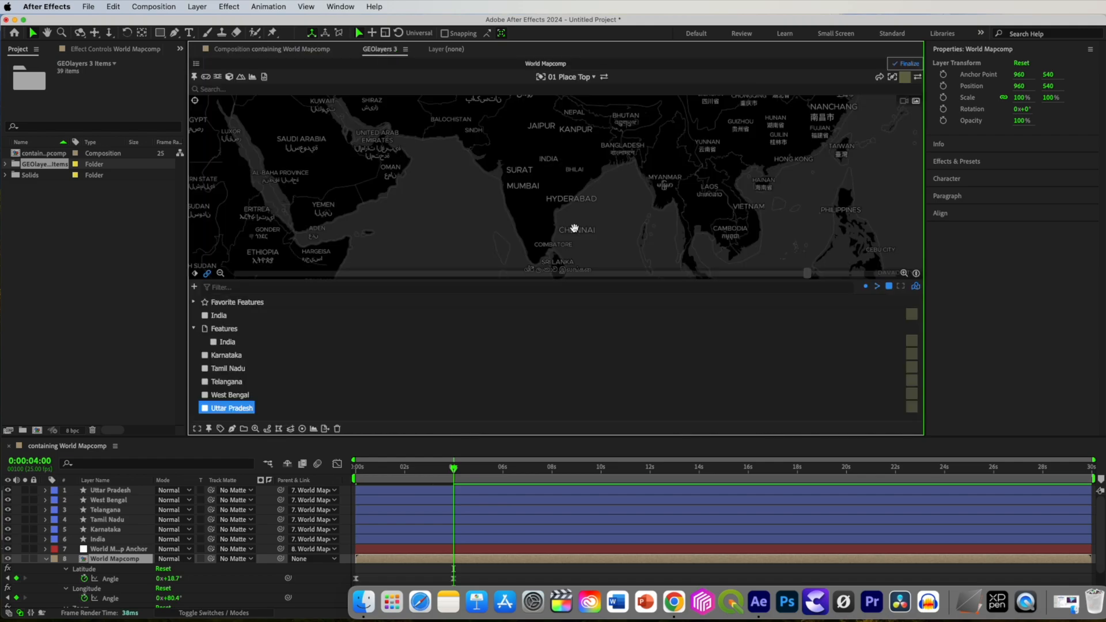
{"action": "left_click_drag", "start_coordinate": [587, 226], "coordinate": [588, 210]}
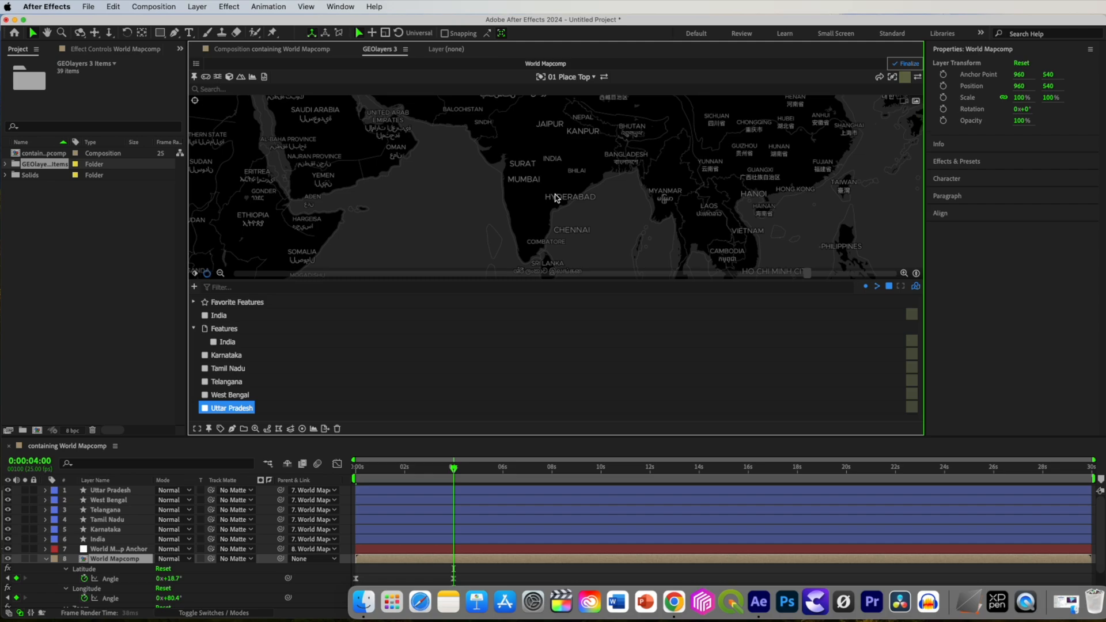
{"action": "scroll", "coordinate": [555, 197], "scroll_direction": "up", "scroll_amount": 2}
{"action": "left_click", "coordinate": [282, 49]}
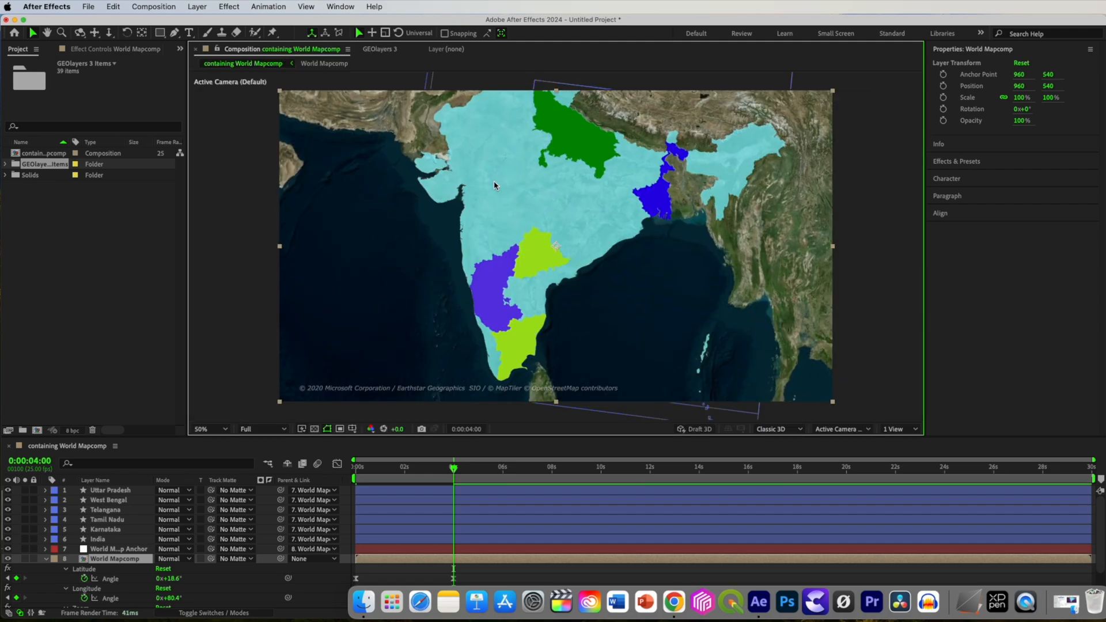
{"action": "left_click", "coordinate": [385, 51]}
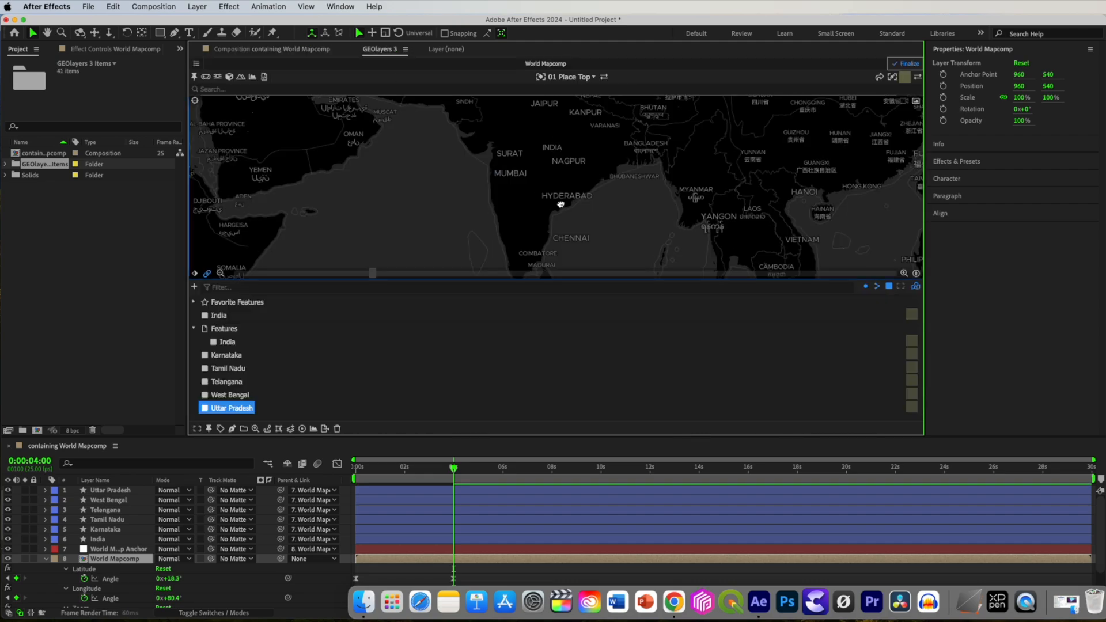
{"action": "left_click_drag", "start_coordinate": [560, 204], "coordinate": [566, 180]}
At 0:00:08:01, zoom, tilt and rotate the map into a perspective view of India.
{"action": "left_click", "coordinate": [455, 470]}
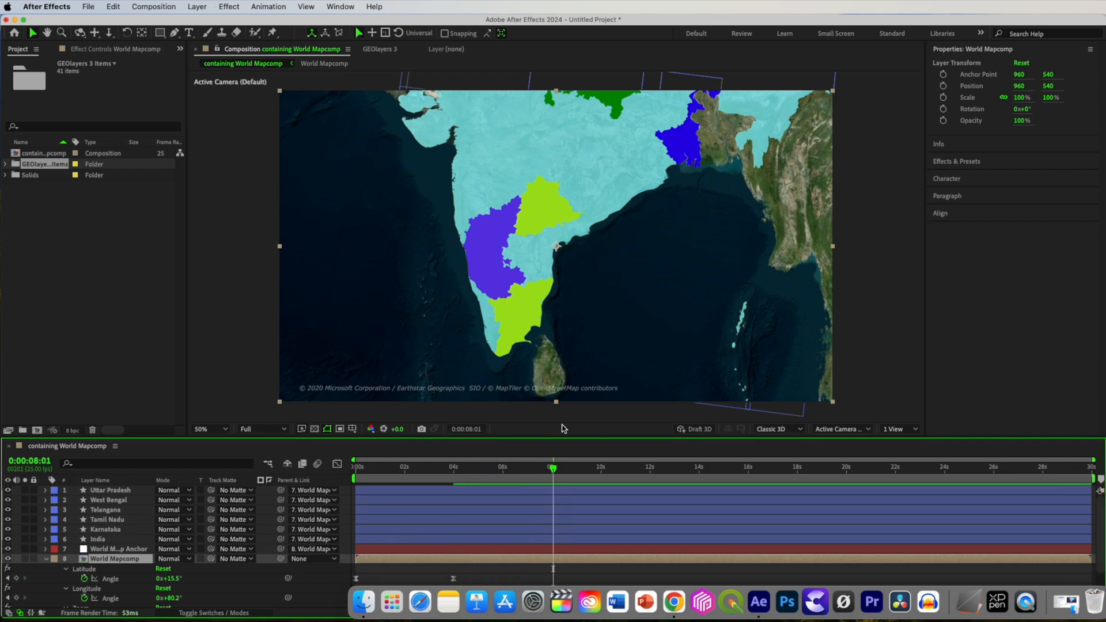
{"action": "left_click", "coordinate": [382, 50]}
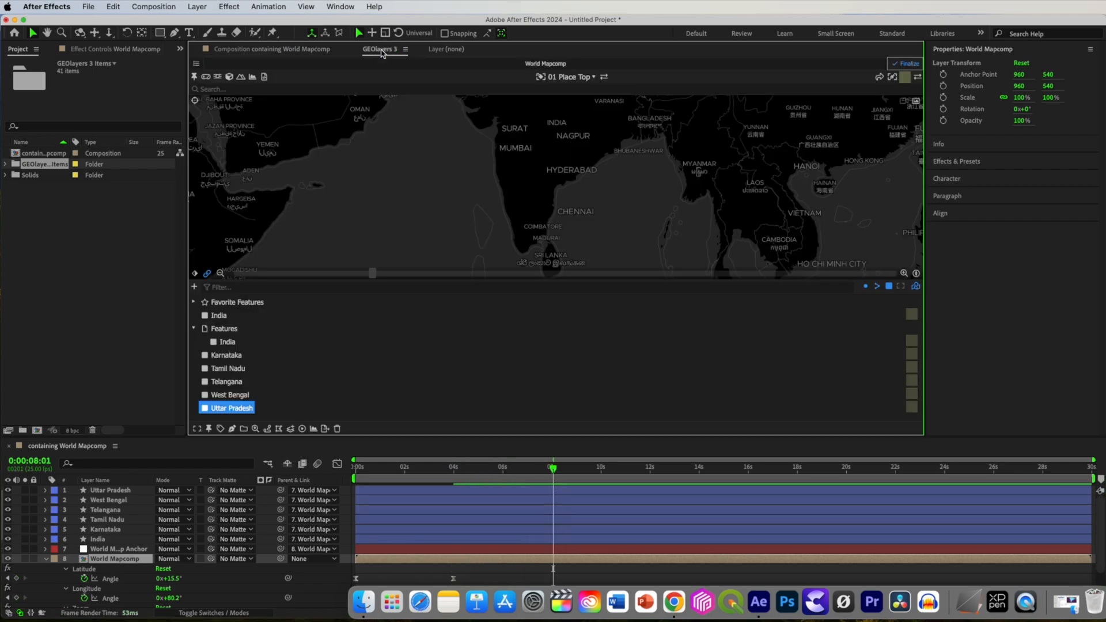
{"action": "left_click_drag", "start_coordinate": [597, 209], "coordinate": [593, 262]}
{"action": "left_click", "coordinate": [381, 50]}
{"action": "scroll", "coordinate": [543, 157], "scroll_direction": "up", "scroll_amount": 1}
{"action": "scroll", "coordinate": [518, 174], "scroll_direction": "up", "scroll_amount": 2}
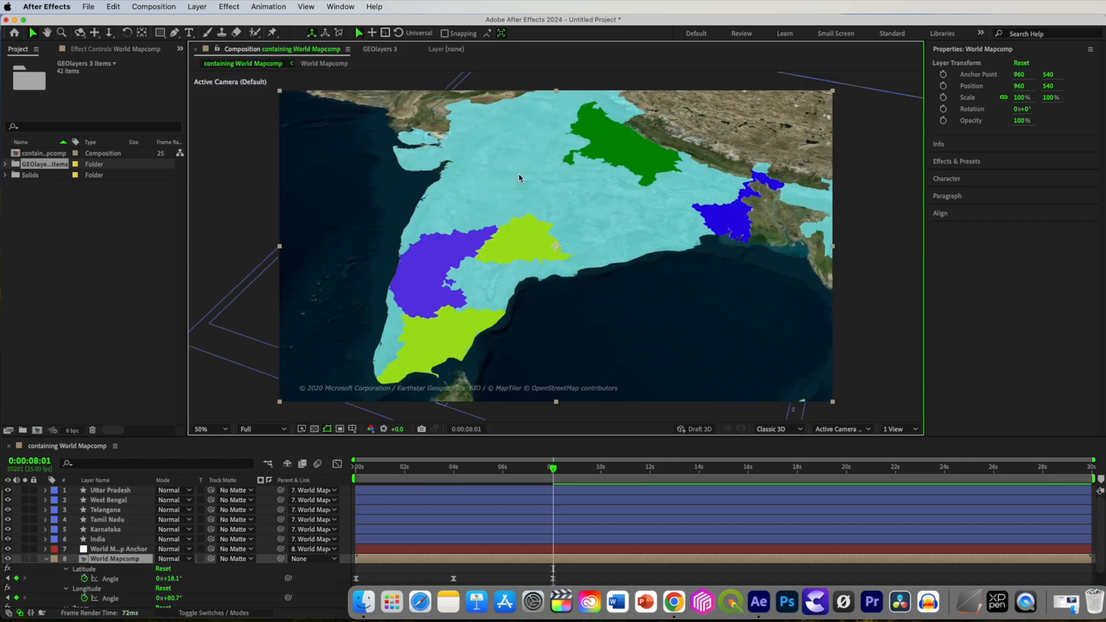
At 0:00:10:02, shift and tilt the map to a 60° pitch, bringing the southern coast and Sri Lanka into view.
{"action": "left_click_drag", "start_coordinate": [552, 468], "coordinate": [557, 469]}
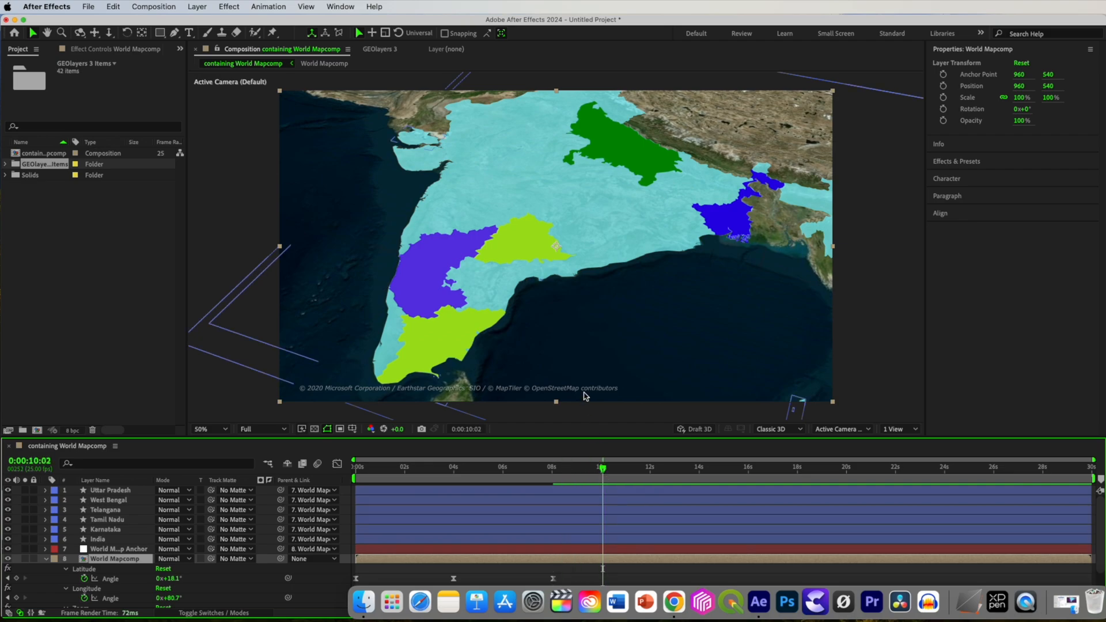
{"action": "left_click", "coordinate": [379, 49]}
{"action": "left_click_drag", "start_coordinate": [577, 215], "coordinate": [573, 202]}
{"action": "left_click", "coordinate": [293, 50]}
{"action": "left_click", "coordinate": [379, 49]}
{"action": "left_click_drag", "start_coordinate": [499, 160], "coordinate": [487, 135]}
{"action": "left_click", "coordinate": [294, 50]}
{"action": "left_click", "coordinate": [380, 49]}
{"action": "left_click_drag", "start_coordinate": [515, 185], "coordinate": [578, 180]}
{"action": "left_click", "coordinate": [294, 50]}
{"action": "left_click", "coordinate": [379, 49]}
{"action": "left_click", "coordinate": [293, 50]}
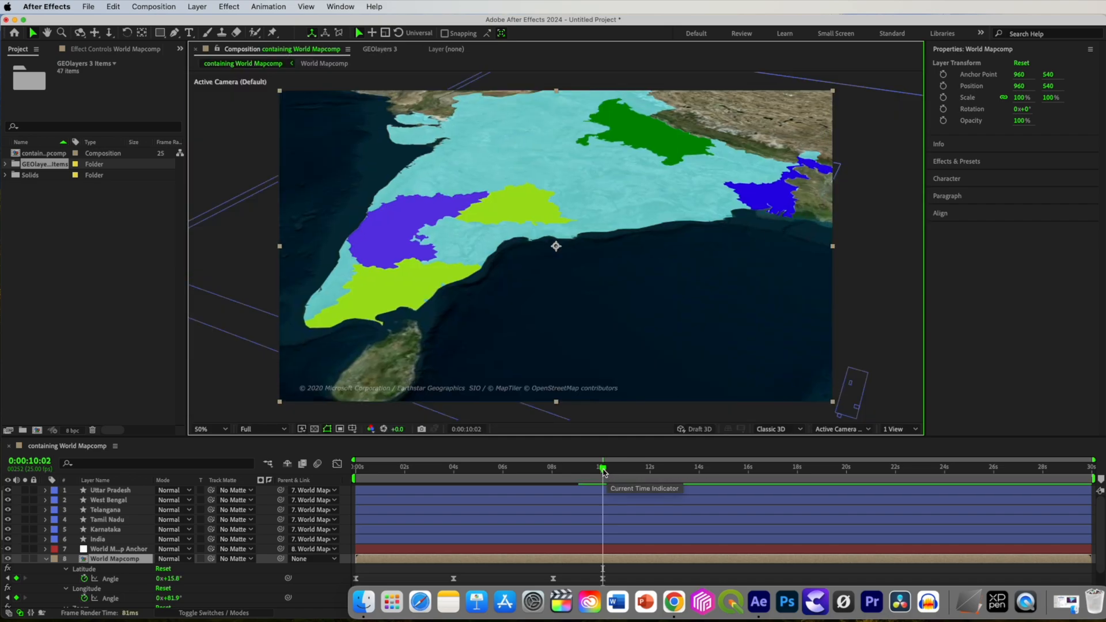
Enlarge the timeline, and at 0:00:11:24 reset the map's rotation and frame the whole of India.
{"action": "left_click_drag", "start_coordinate": [603, 471], "coordinate": [606, 472]}
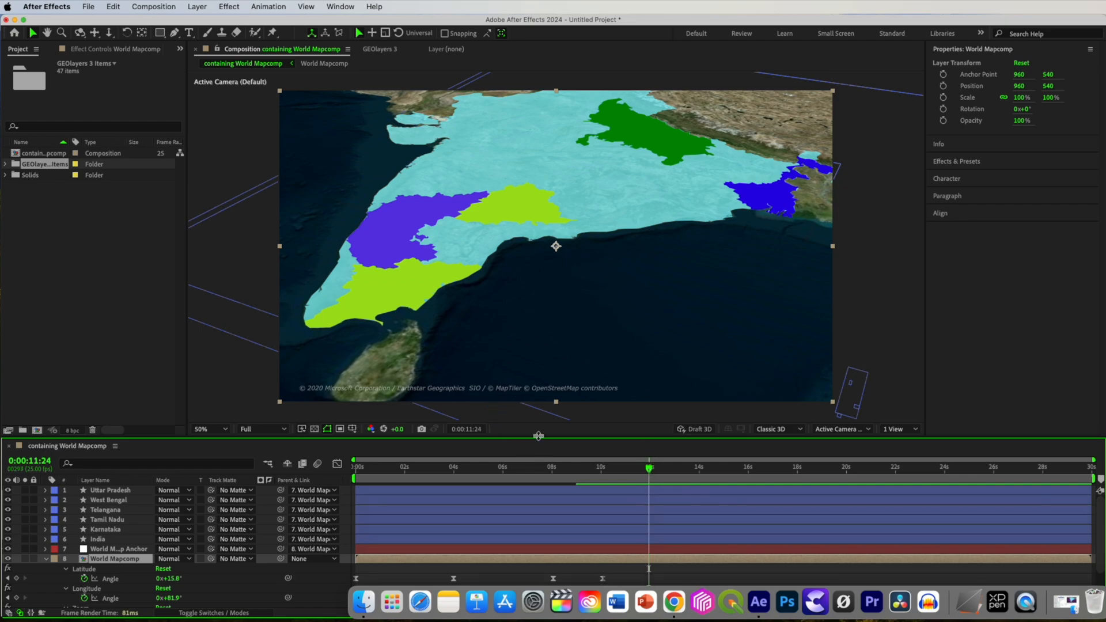
{"action": "left_click_drag", "start_coordinate": [538, 436], "coordinate": [538, 302]}
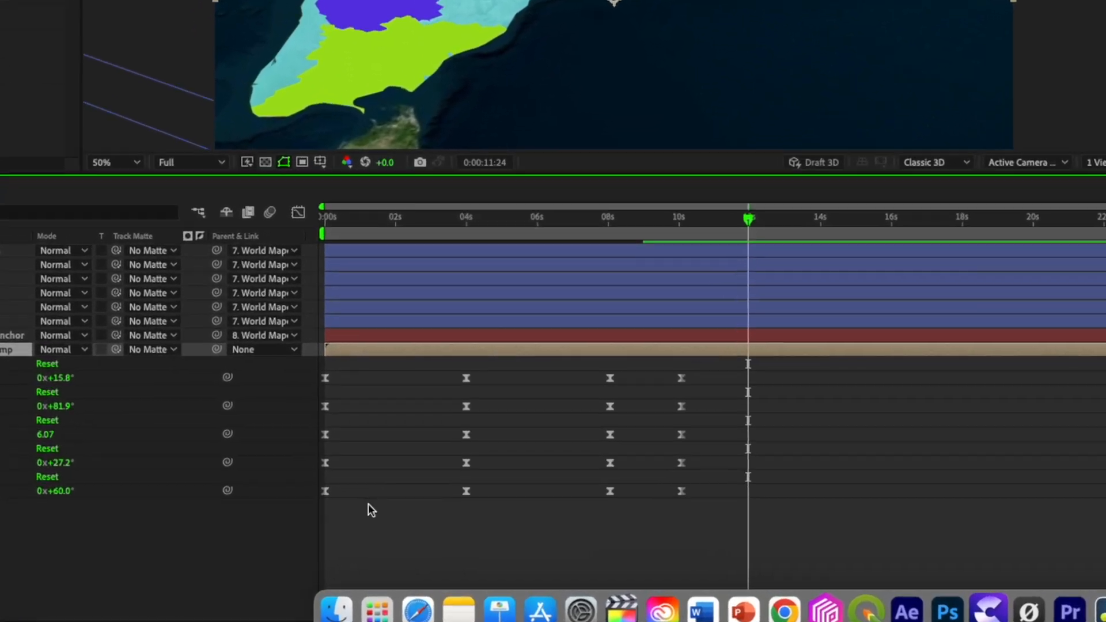
{"action": "left_click_drag", "start_coordinate": [368, 503], "coordinate": [320, 371]}
{"action": "left_click", "coordinate": [747, 348]}
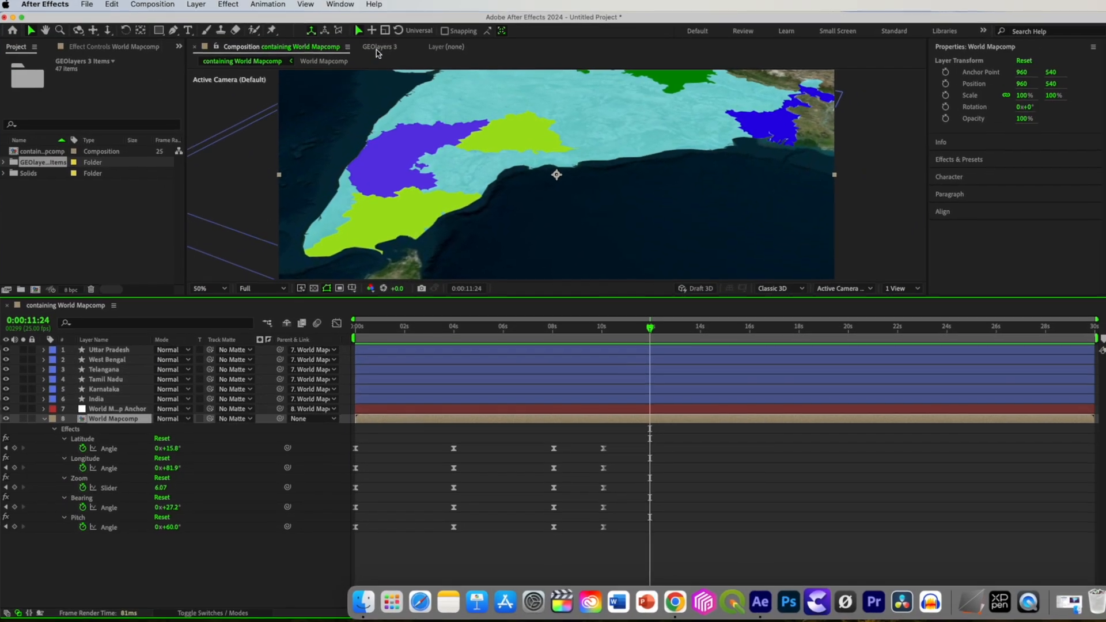
{"action": "left_click", "coordinate": [377, 46]}
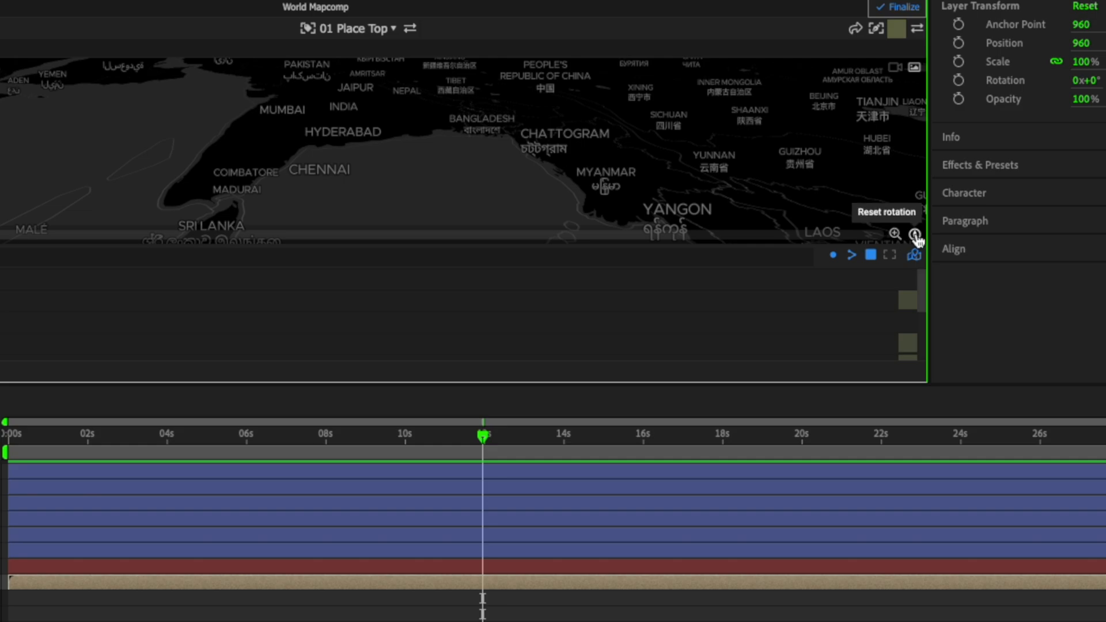
{"action": "left_click", "coordinate": [915, 233]}
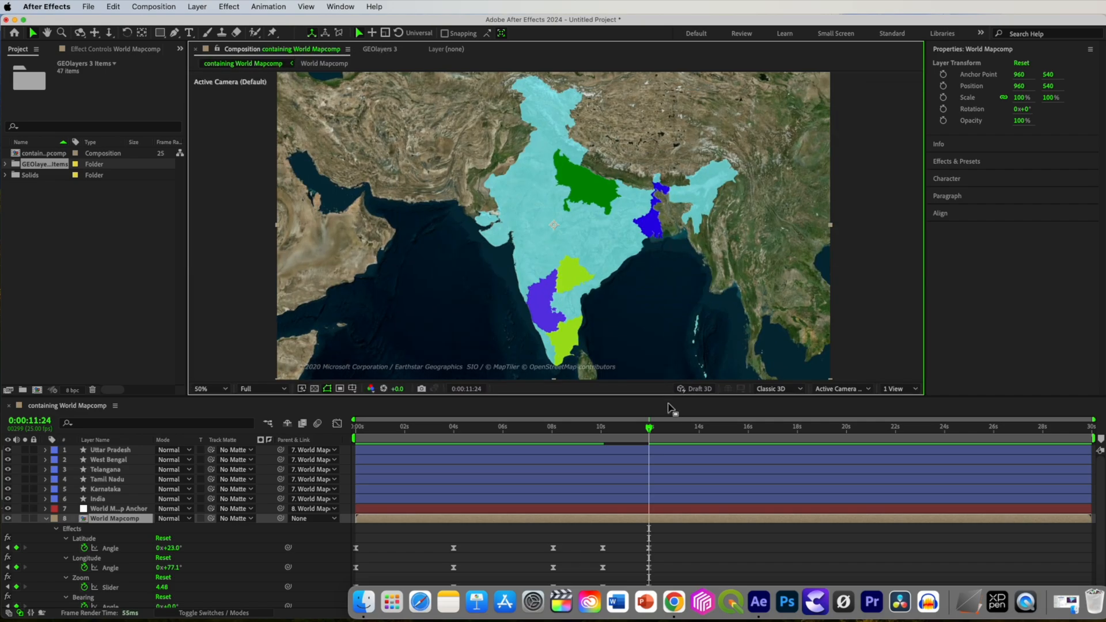
At 0:00:16:01, frame the map closely on Uttar Pradesh, ending at a zoom of 6.25.
{"action": "left_click_drag", "start_coordinate": [671, 429], "coordinate": [732, 436]}
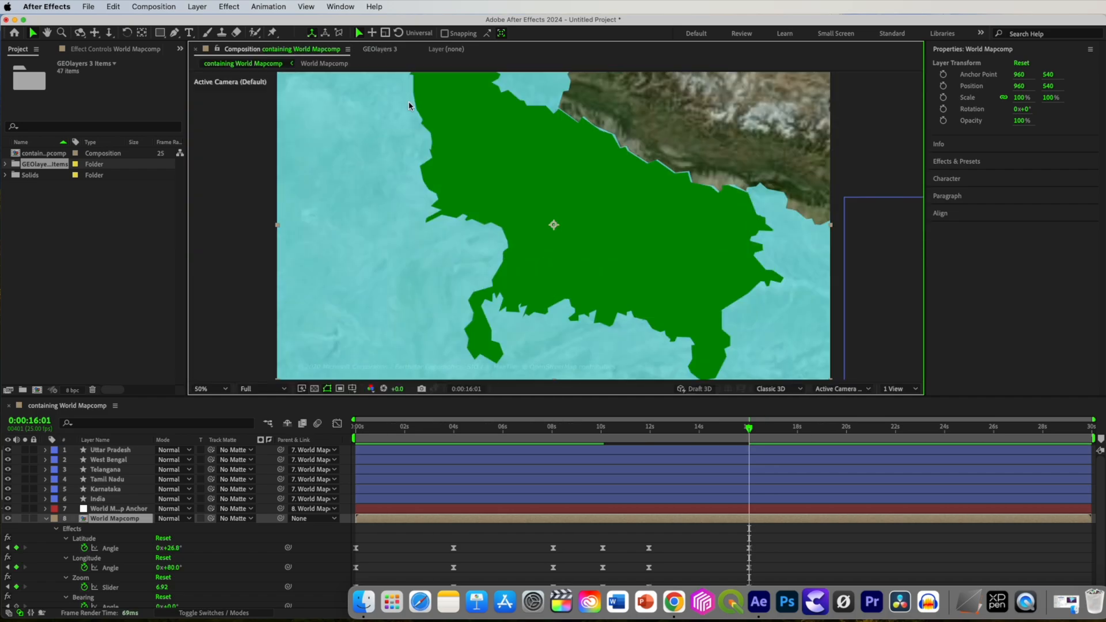
{"action": "left_click", "coordinate": [381, 49]}
{"action": "scroll", "coordinate": [582, 190], "scroll_direction": "down", "scroll_amount": 2}
{"action": "left_click", "coordinate": [299, 50]}
{"action": "left_click", "coordinate": [381, 49]}
{"action": "scroll", "coordinate": [581, 190], "scroll_direction": "down", "scroll_amount": 2}
{"action": "left_click", "coordinate": [299, 50]}
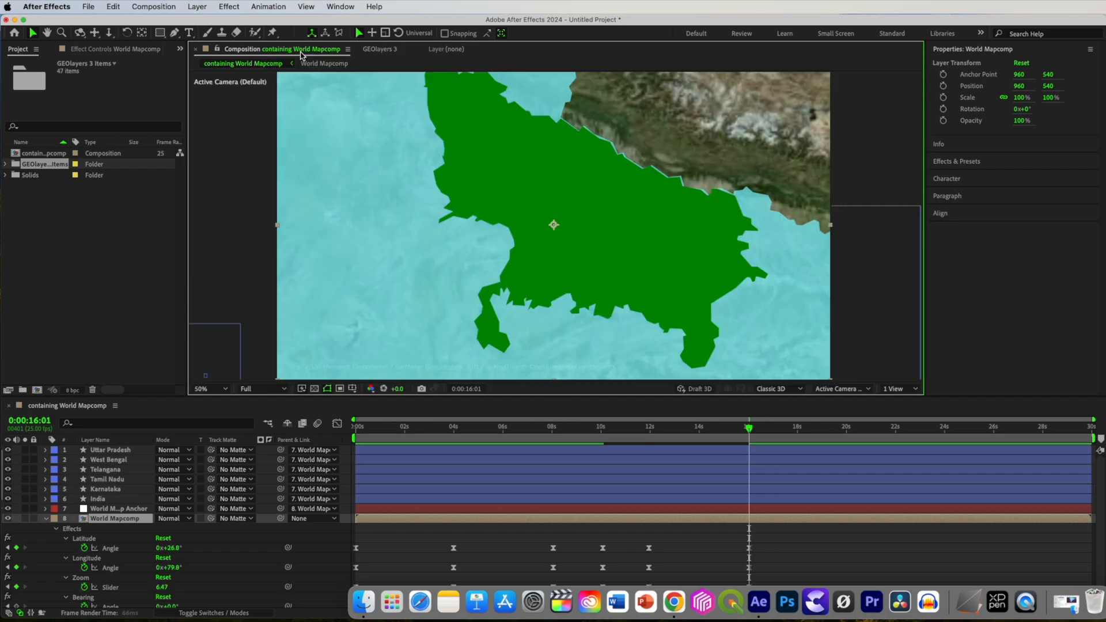
{"action": "left_click", "coordinate": [385, 48]}
{"action": "left_click", "coordinate": [276, 49]}
At 0:00:24:03, tilt and rotate the map around Uttar Pradesh and zoom in to 6.57.
{"action": "left_click_drag", "start_coordinate": [748, 429], "coordinate": [945, 447]}
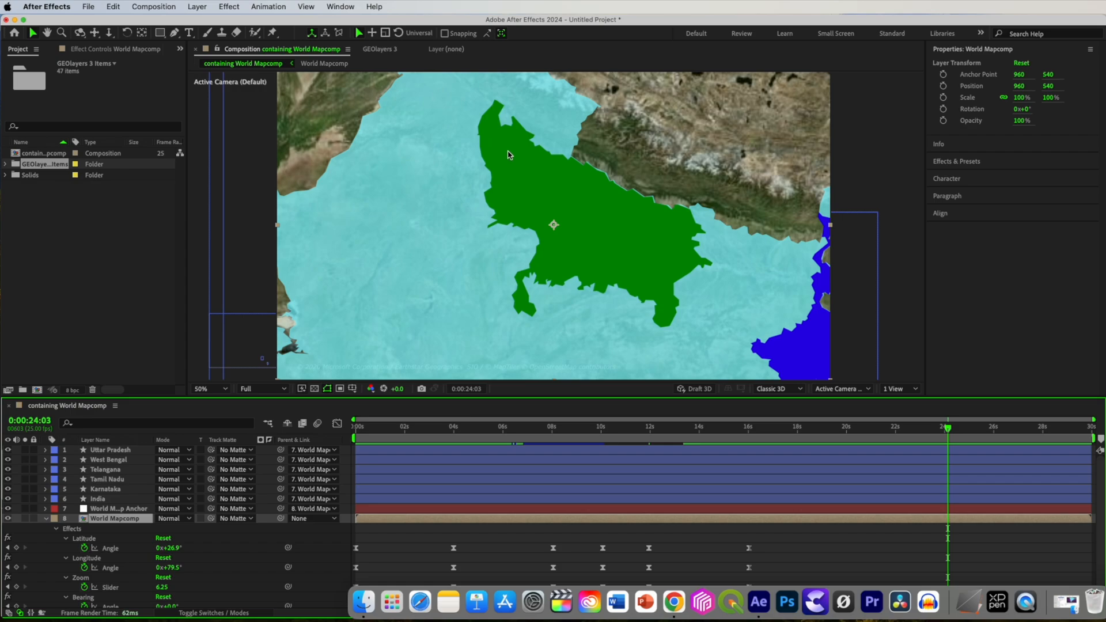
{"action": "left_click", "coordinate": [379, 49]}
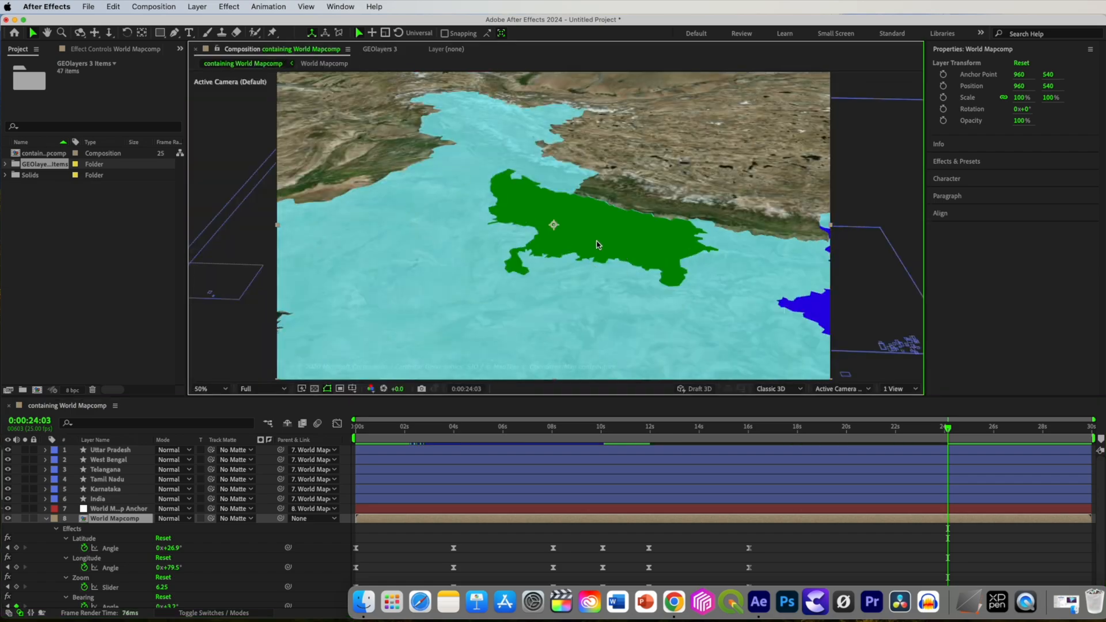
{"action": "left_click", "coordinate": [379, 48]}
{"action": "scroll", "coordinate": [605, 202], "scroll_direction": "up", "scroll_amount": 2}
{"action": "left_click", "coordinate": [379, 49]}
{"action": "left_click_drag", "start_coordinate": [588, 187], "coordinate": [597, 196]}
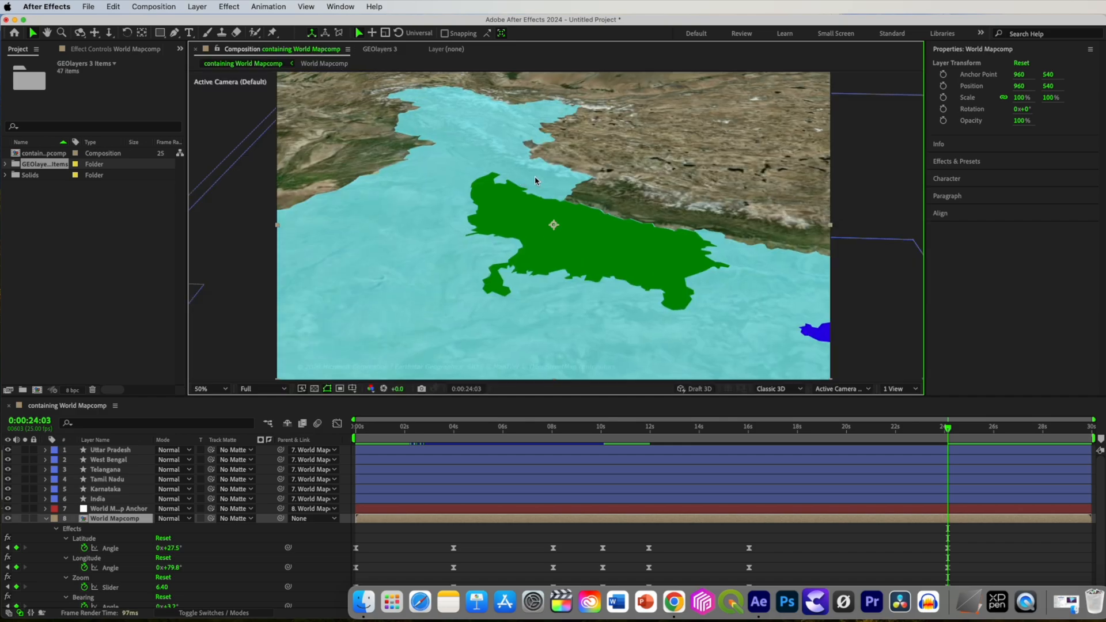
{"action": "left_click", "coordinate": [379, 49]}
{"action": "left_click", "coordinate": [330, 50]}
{"action": "left_click", "coordinate": [380, 49]}
{"action": "scroll", "coordinate": [597, 193], "scroll_direction": "up", "scroll_amount": 2}
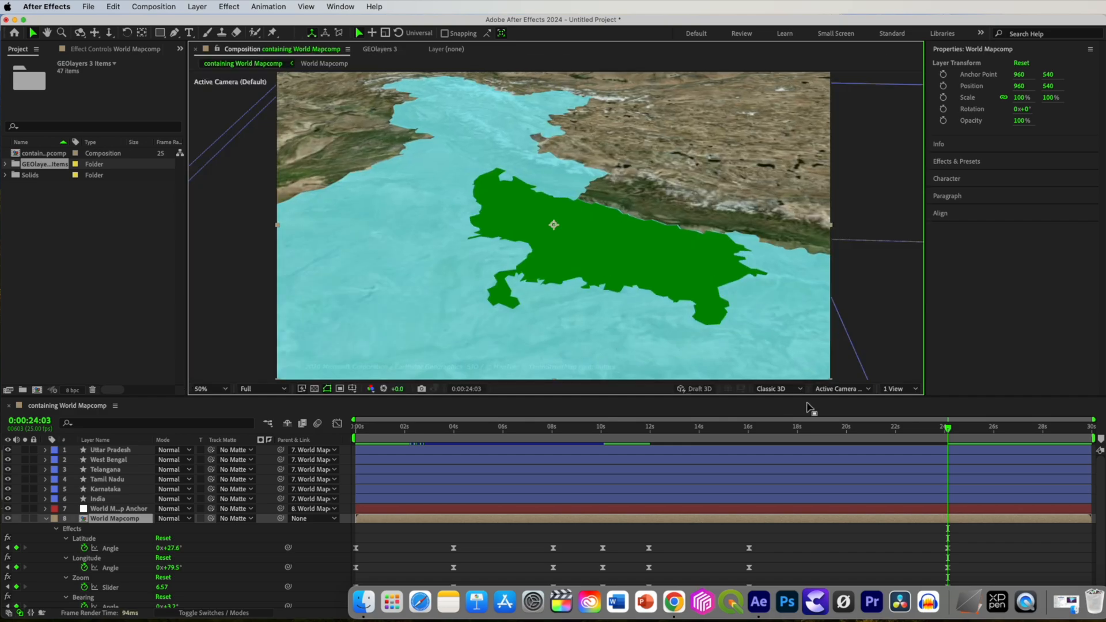
Preview the map animation from the first frame, return to the start and select the World Mapcomp's latitude keyframes.
{"action": "key", "text": "Home"}
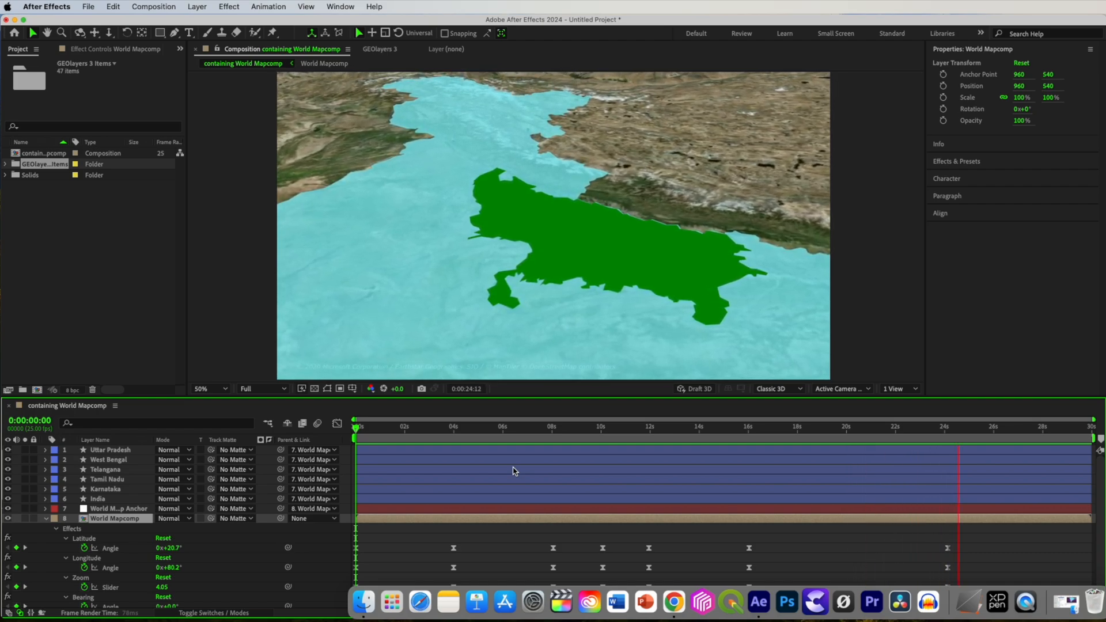
{"action": "key", "text": "space"}
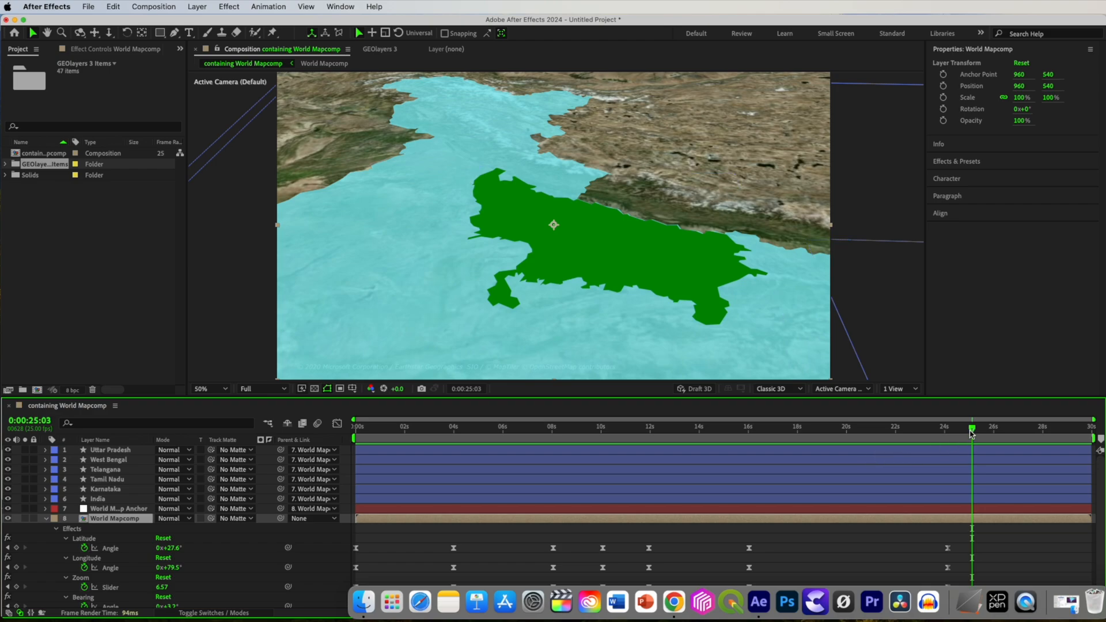
{"action": "left_click_drag", "start_coordinate": [971, 432], "coordinate": [350, 442]}
{"action": "left_click_drag", "start_coordinate": [965, 552], "coordinate": [348, 532]}
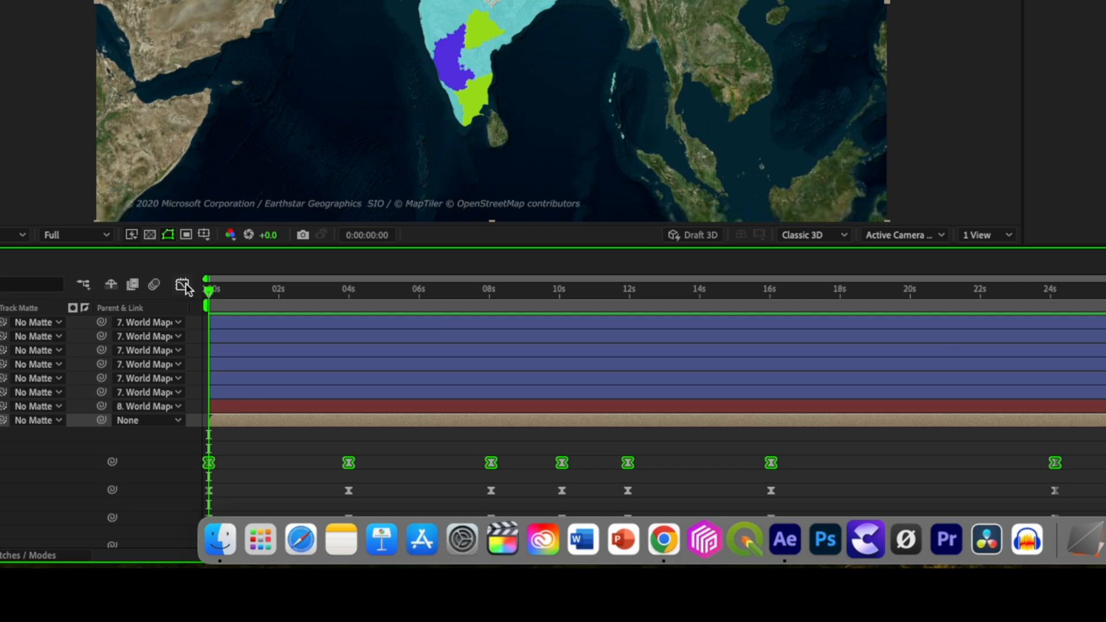
{"action": "left_click", "coordinate": [219, 317]}
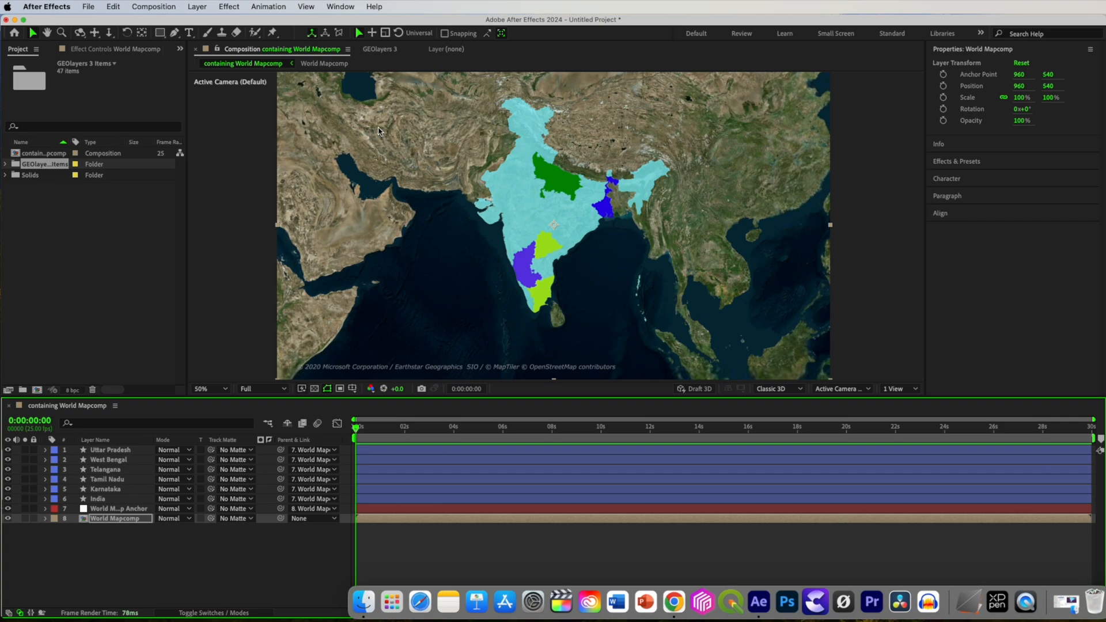
Unlink the GEOlayers map view from the mapcomp and bring up the list of label templates.
{"action": "left_click", "coordinate": [380, 49]}
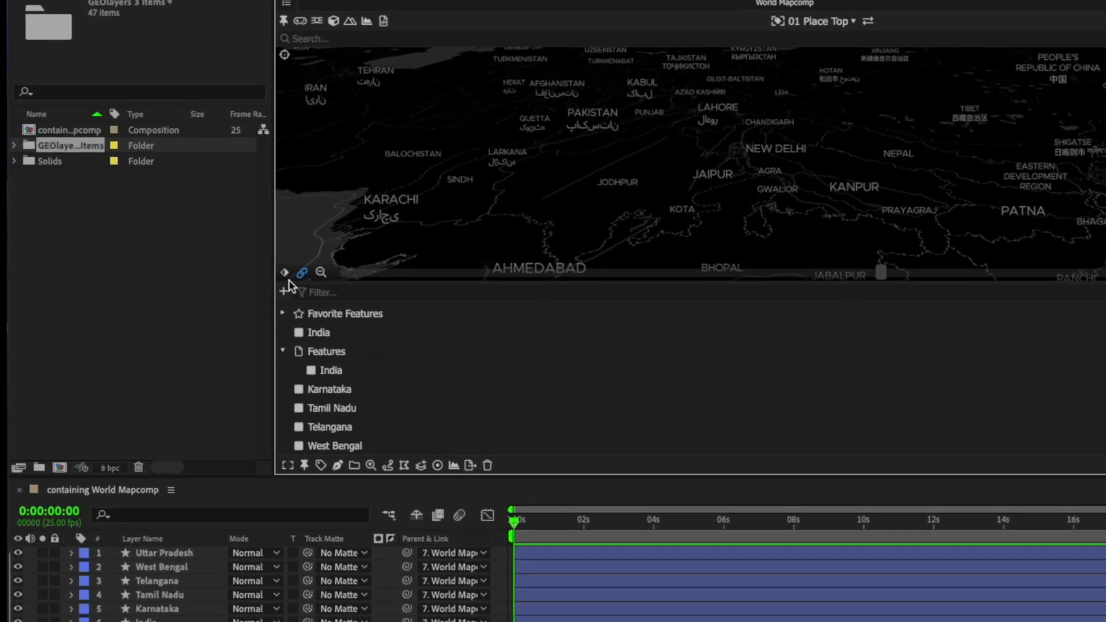
{"action": "left_click", "coordinate": [303, 272]}
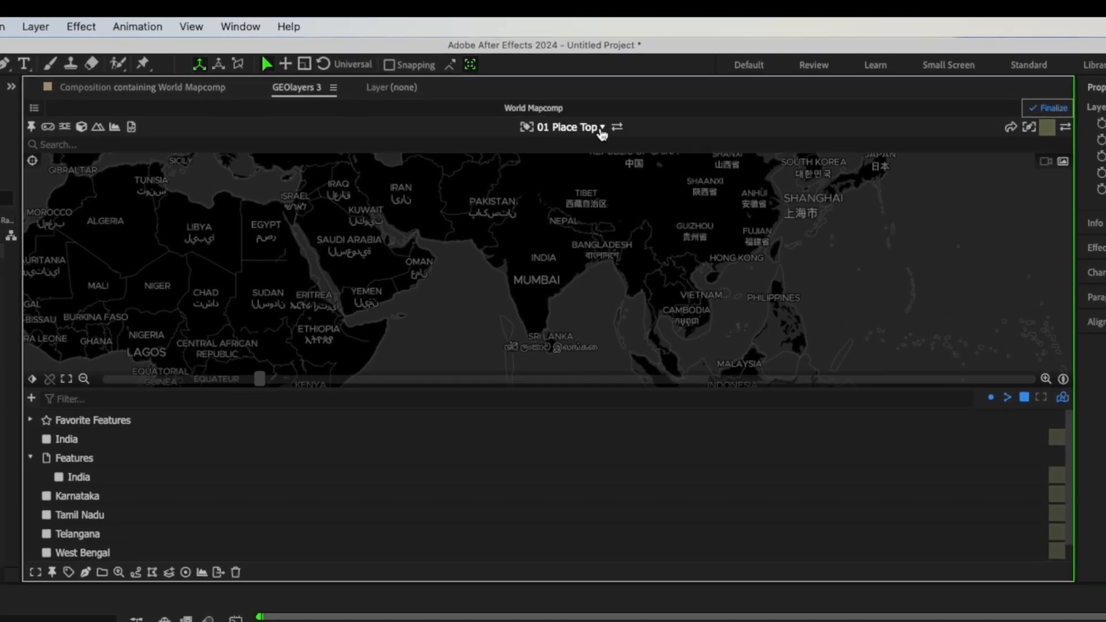
{"action": "left_click", "coordinate": [601, 129]}
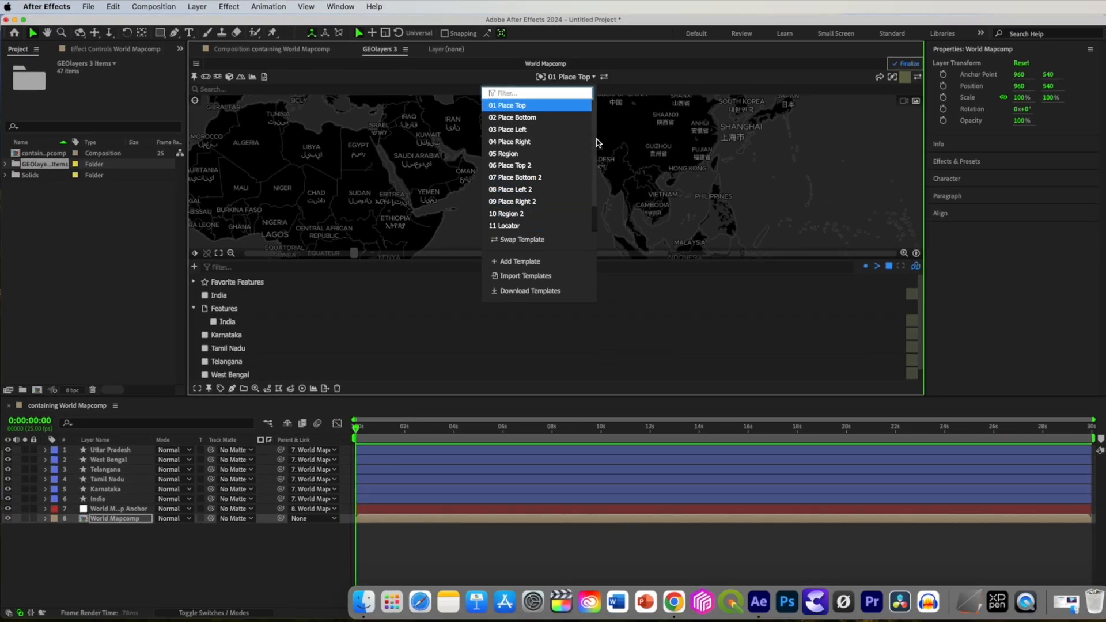
Open the 01 Place Top composition from the Label Templates folder and scrub through its label animation.
{"action": "left_click", "coordinate": [5, 165]}
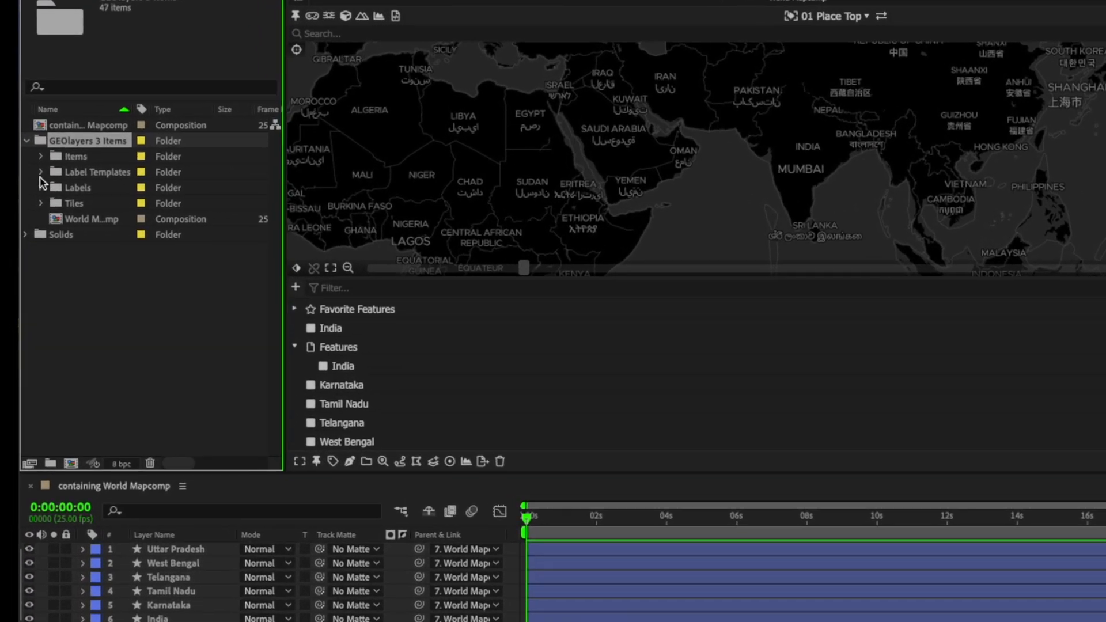
{"action": "left_click", "coordinate": [41, 171]}
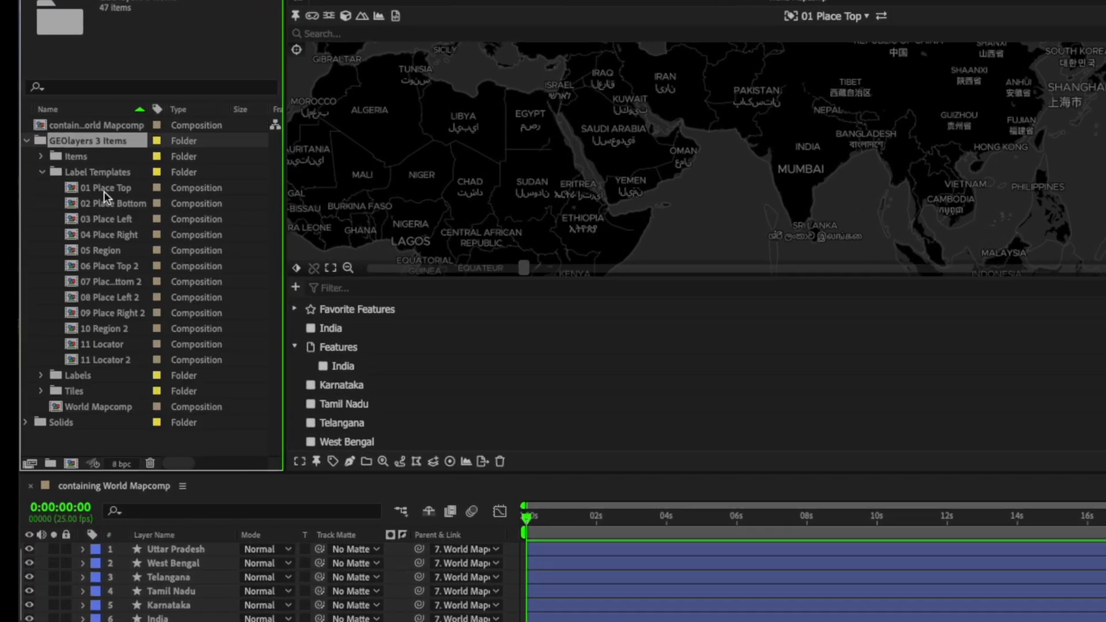
{"action": "double_click", "coordinate": [101, 189]}
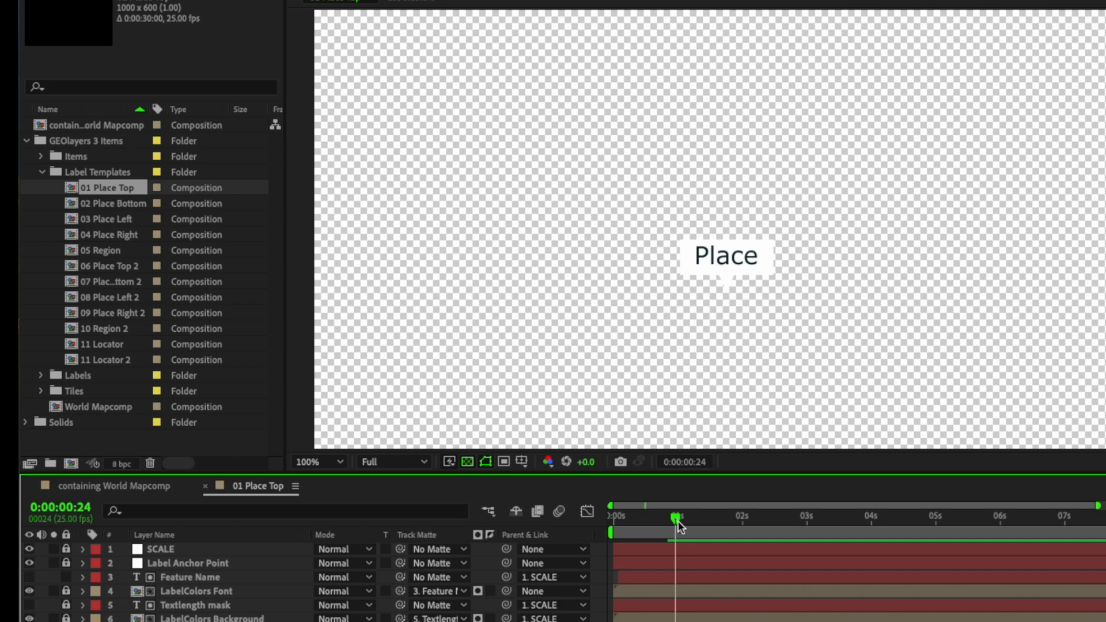
{"action": "left_click_drag", "start_coordinate": [672, 524], "coordinate": [613, 523]}
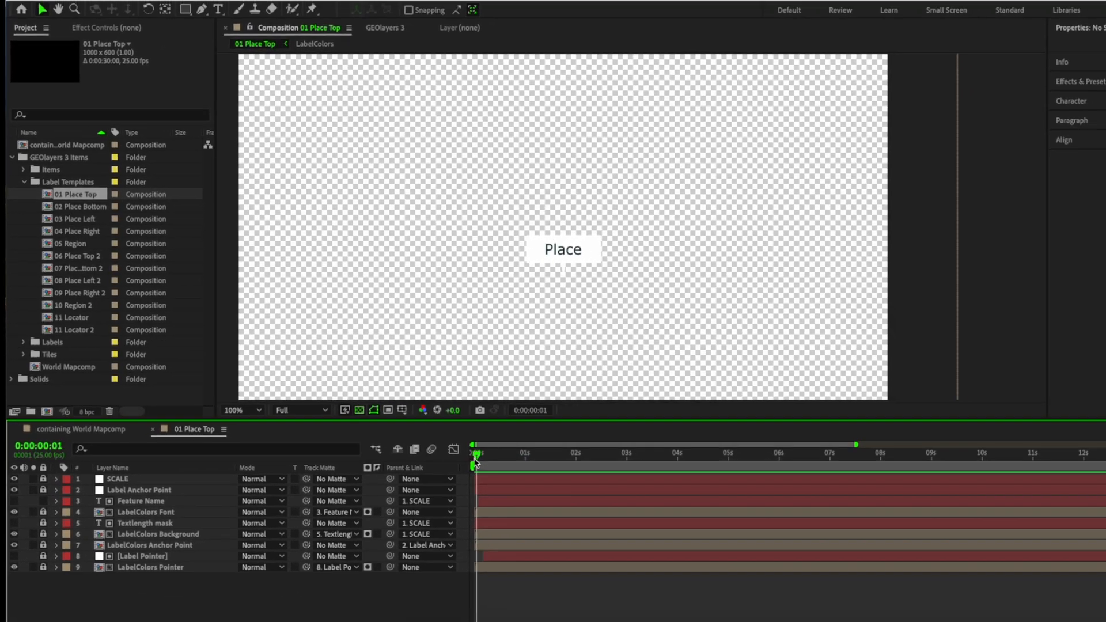
Scrub further through the 01 Place Top label animation and collapse the Label Templates folder.
{"action": "left_click_drag", "start_coordinate": [476, 461], "coordinate": [494, 460]}
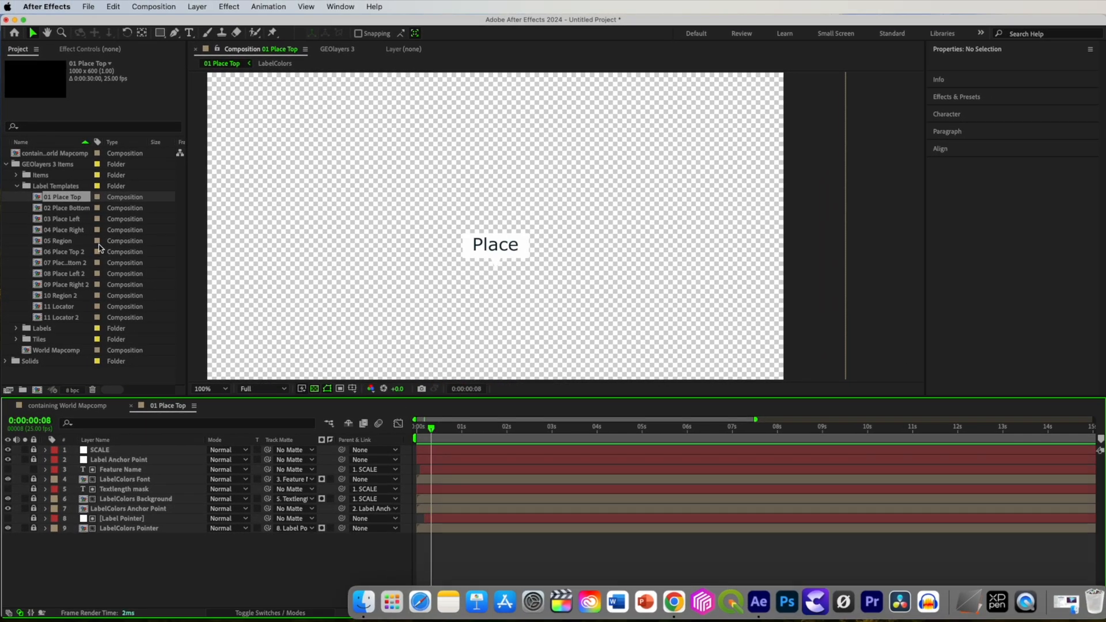
{"action": "left_click", "coordinate": [17, 186]}
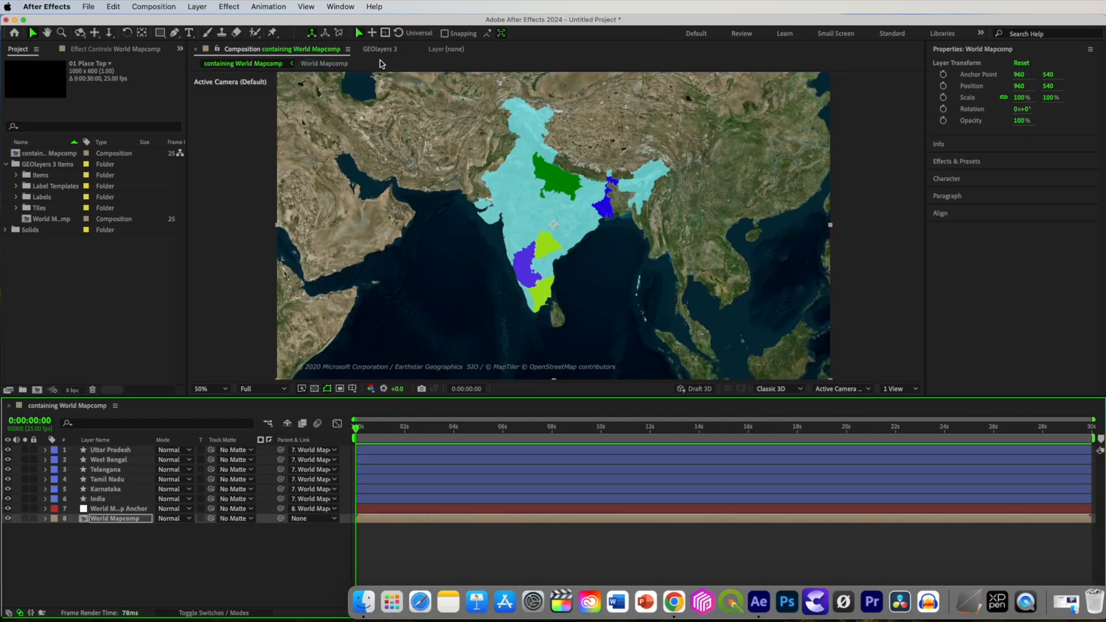
Search the GEOlayers map for Bengaluru and add a label for the city result using the 01 Place Top template.
{"action": "left_click", "coordinate": [382, 50]}
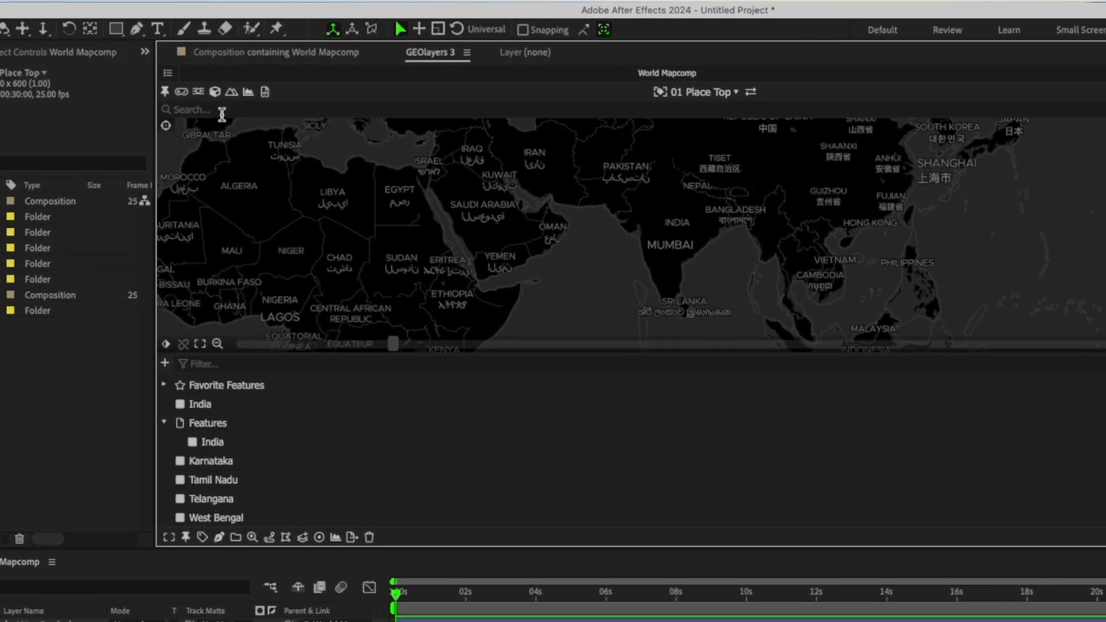
{"action": "left_click", "coordinate": [262, 101]}
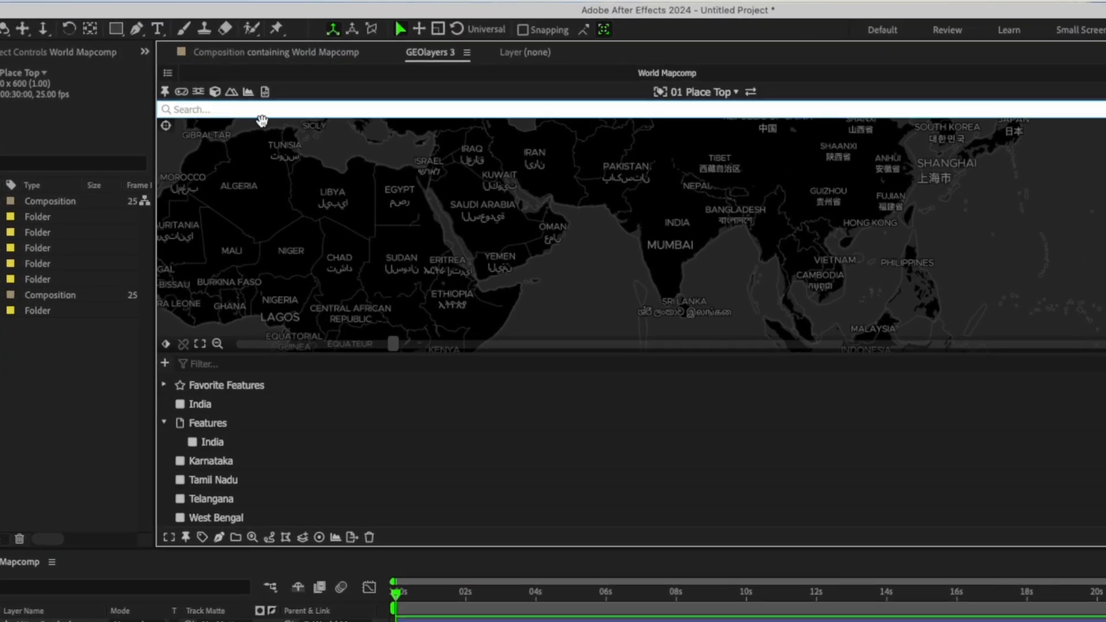
{"action": "type", "text": "Bel"}
{"action": "key", "text": "BackSpace"}
{"action": "type", "text": "ngaluru"}
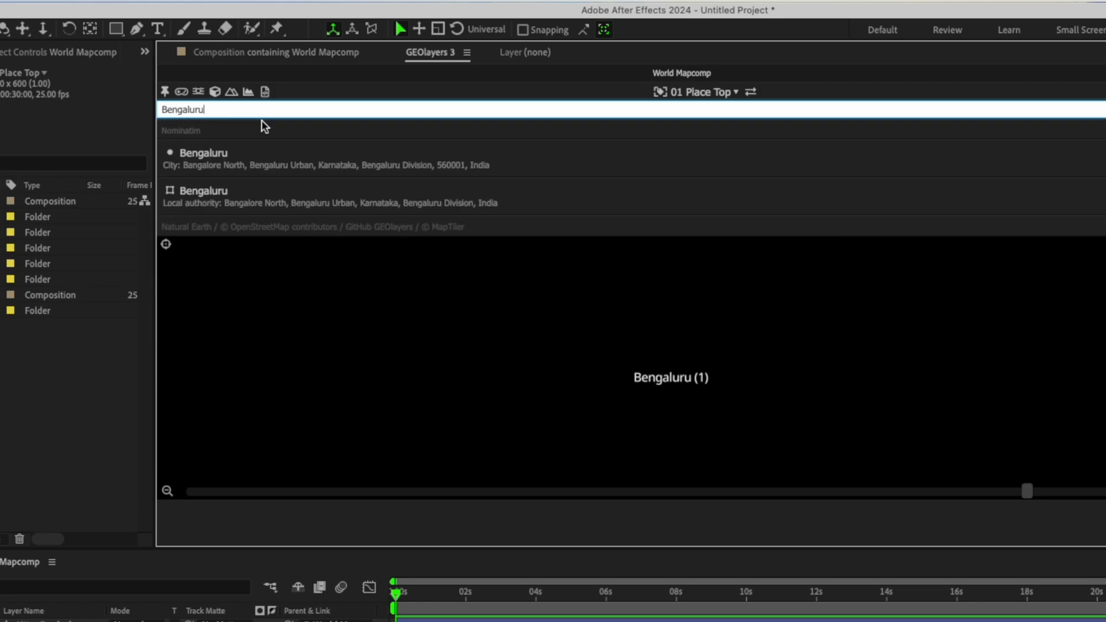
{"action": "mouse_move", "coordinate": [201, 160]}
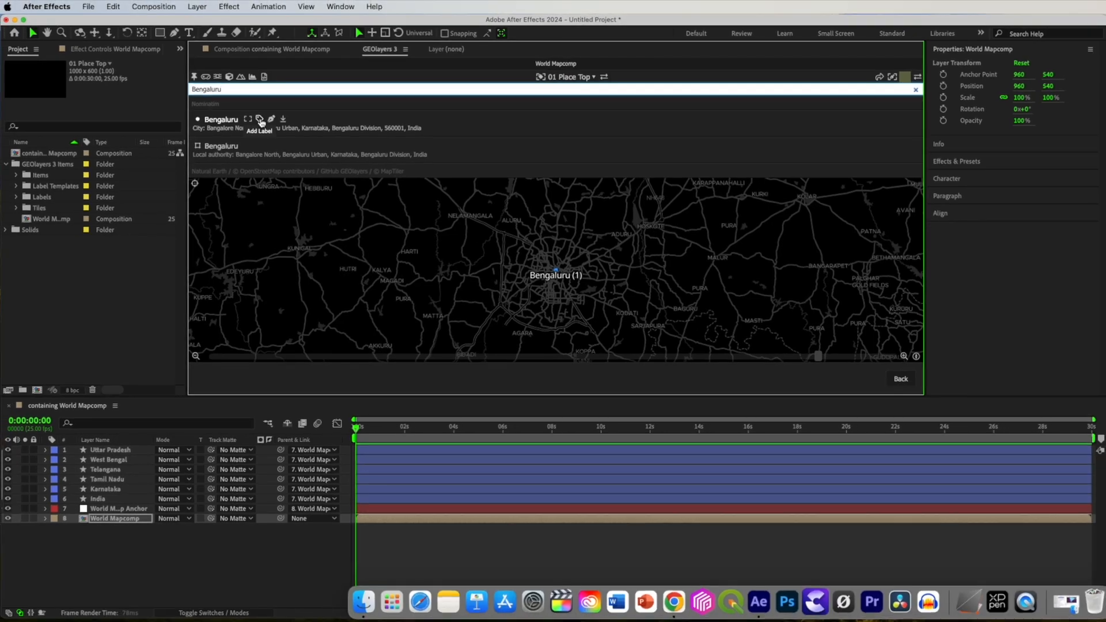
{"action": "left_click", "coordinate": [260, 119]}
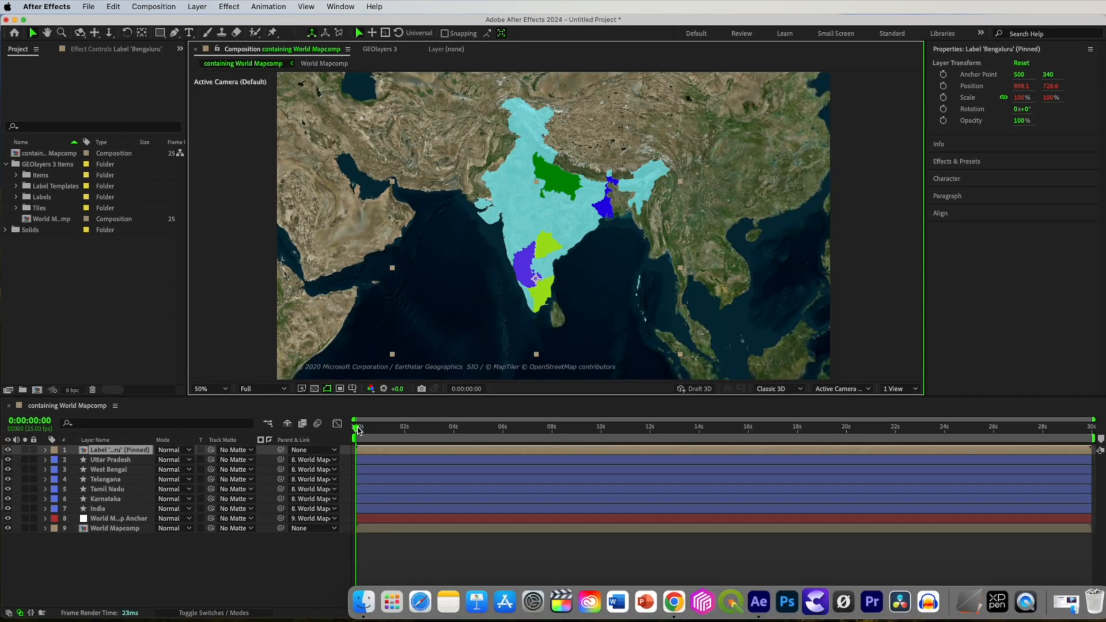
At 0:00:03:21, enable Scale with Map, Rotate with Map and Rotate along path for the Bengaluru label.
{"action": "left_click_drag", "start_coordinate": [357, 429], "coordinate": [453, 427]}
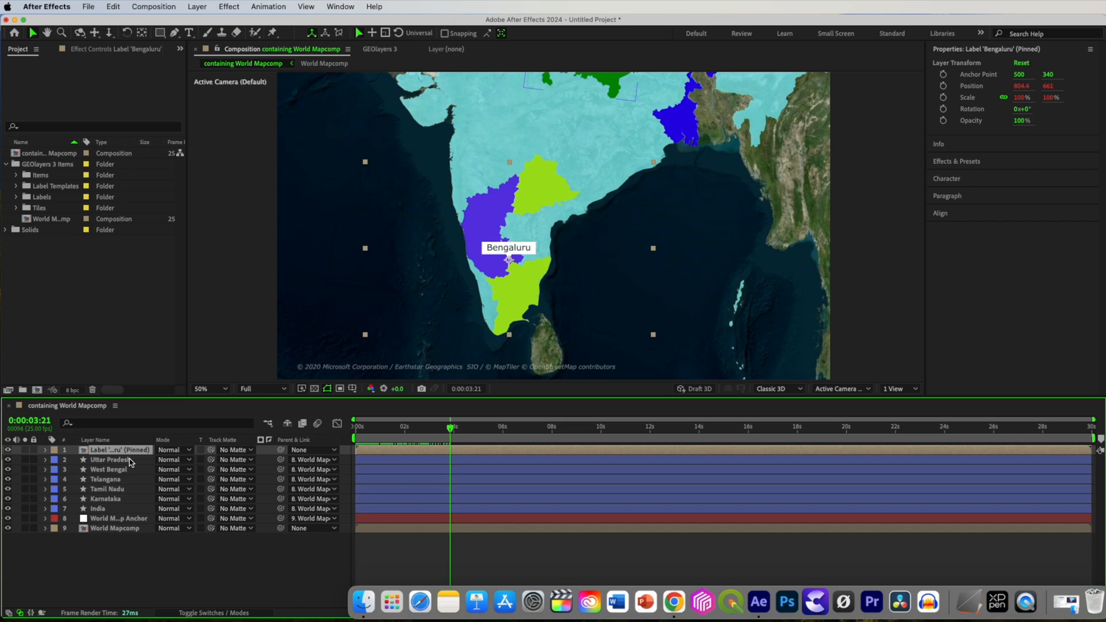
{"action": "left_click", "coordinate": [127, 453]}
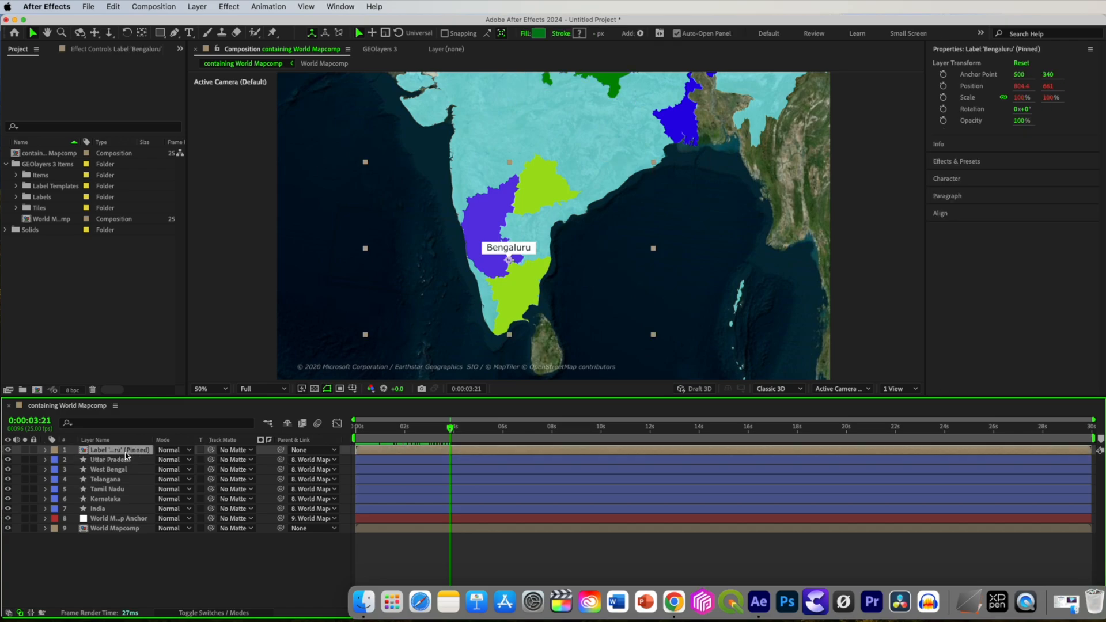
{"action": "left_click", "coordinate": [92, 49]}
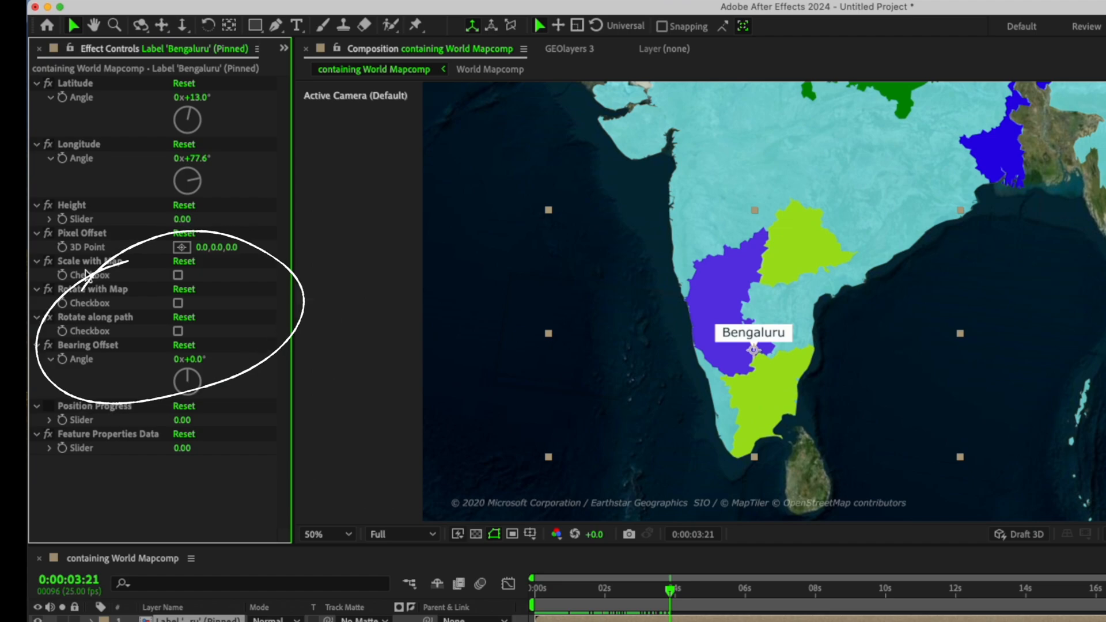
{"action": "left_click", "coordinate": [178, 275]}
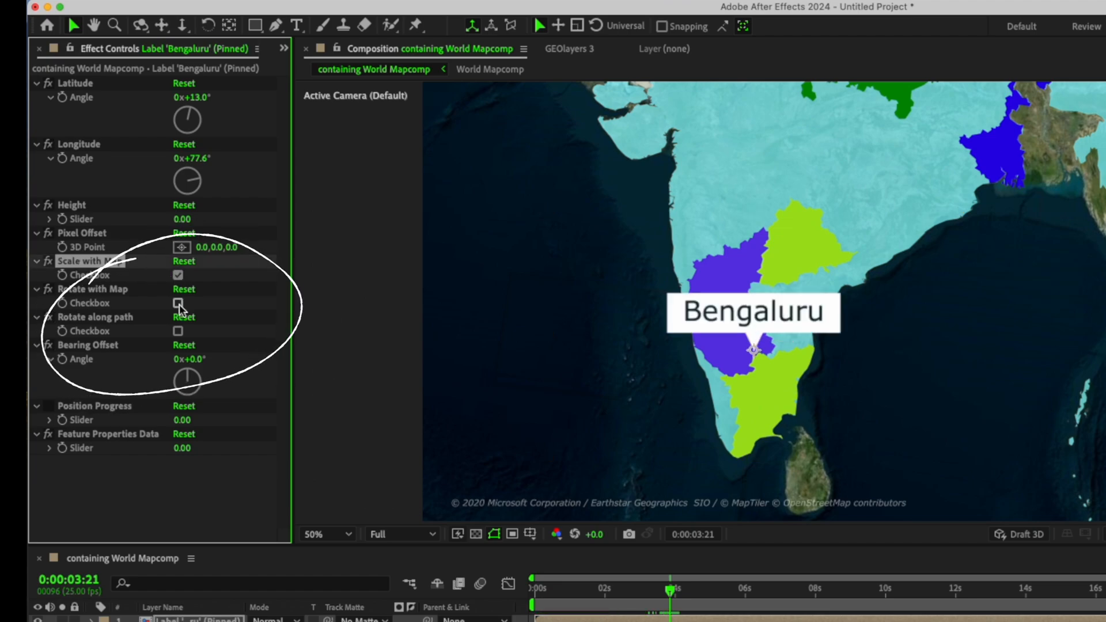
{"action": "left_click", "coordinate": [178, 303]}
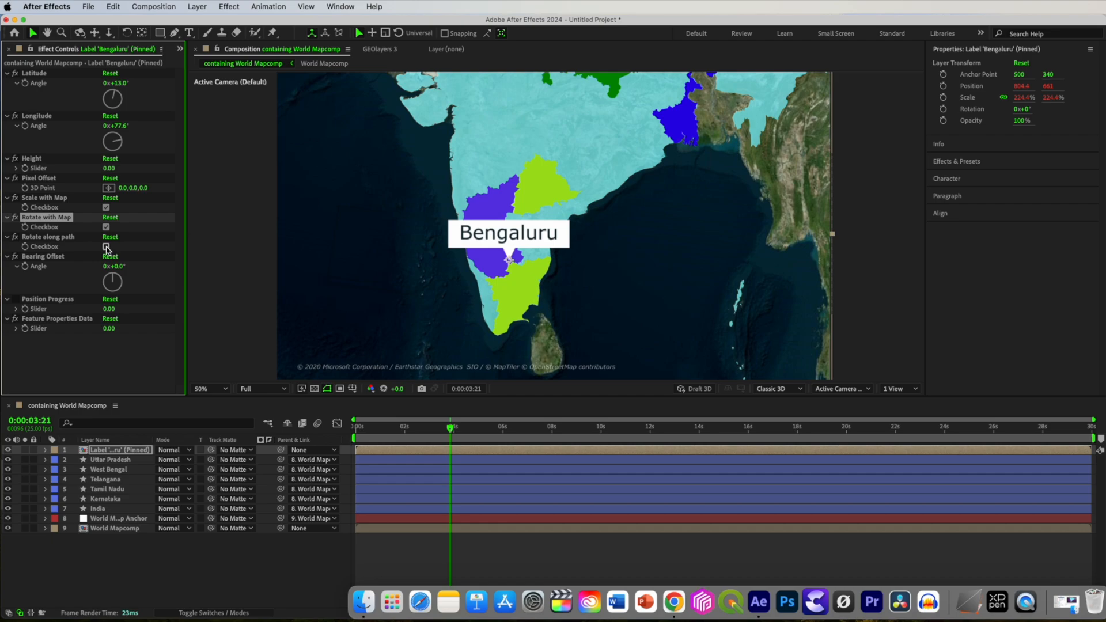
{"action": "left_click", "coordinate": [107, 247]}
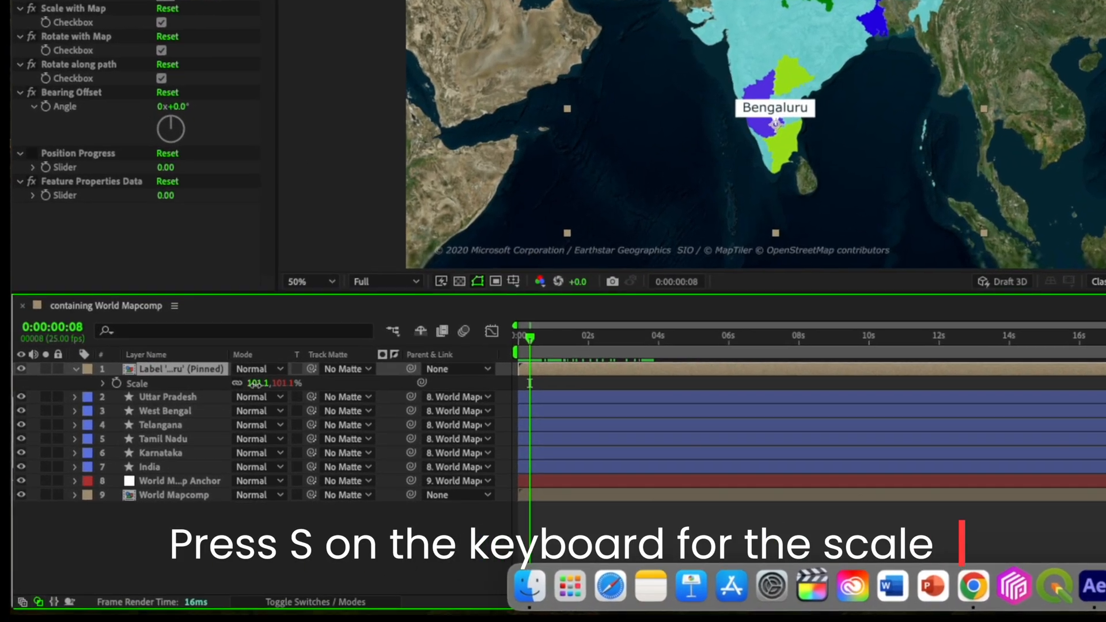
Scale down the Bengaluru label at 0:00:00:08 and scrub the timeline to check its size on the map.
{"action": "key", "text": "s"}
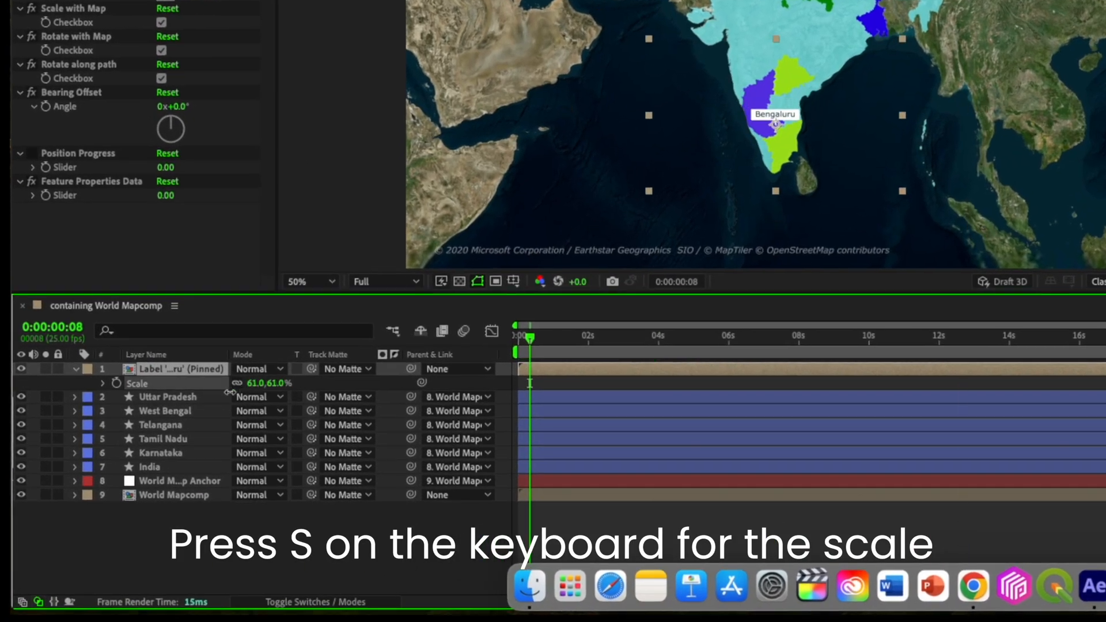
{"action": "left_click_drag", "start_coordinate": [529, 338], "coordinate": [551, 344]}
{"action": "left_click_drag", "start_coordinate": [379, 433], "coordinate": [472, 433]}
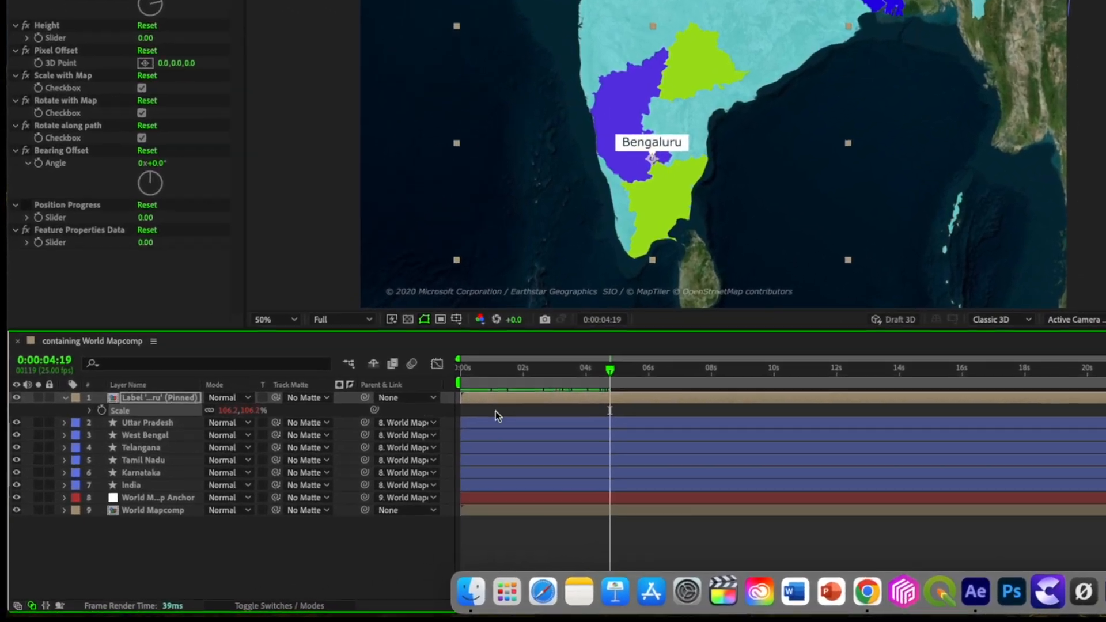
Open the Bengaluru label's composition at 0:00:00:23 and draw a circle about 86 px wide below the label box.
{"action": "left_click", "coordinate": [377, 432]}
{"action": "double_click", "coordinate": [178, 368]}
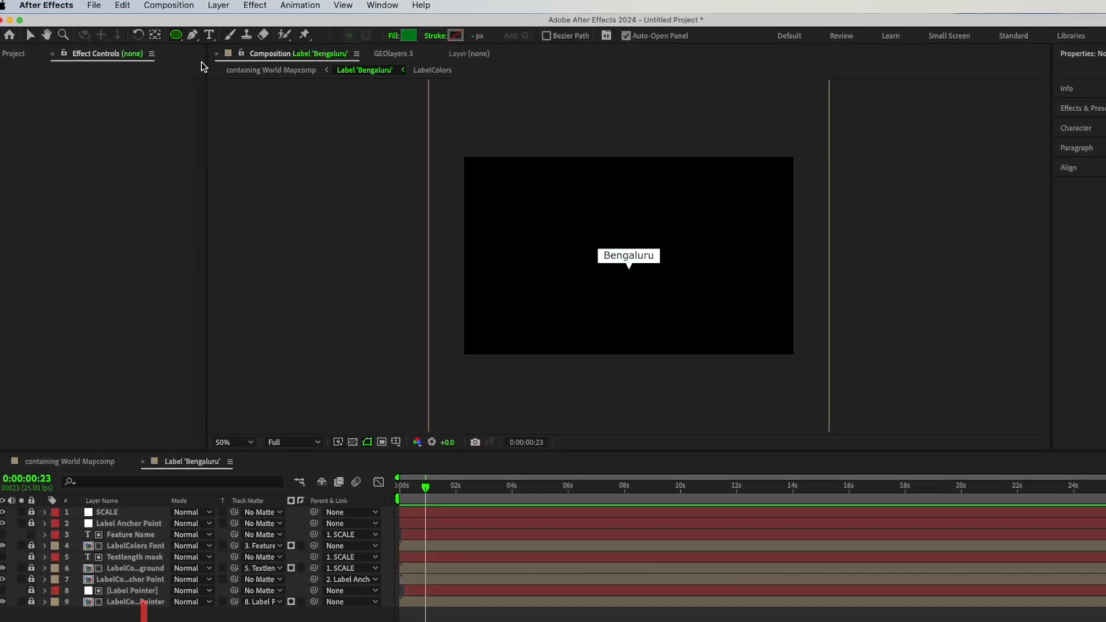
{"action": "left_click_drag", "start_coordinate": [607, 260], "coordinate": [627, 278], "text": "shift"}
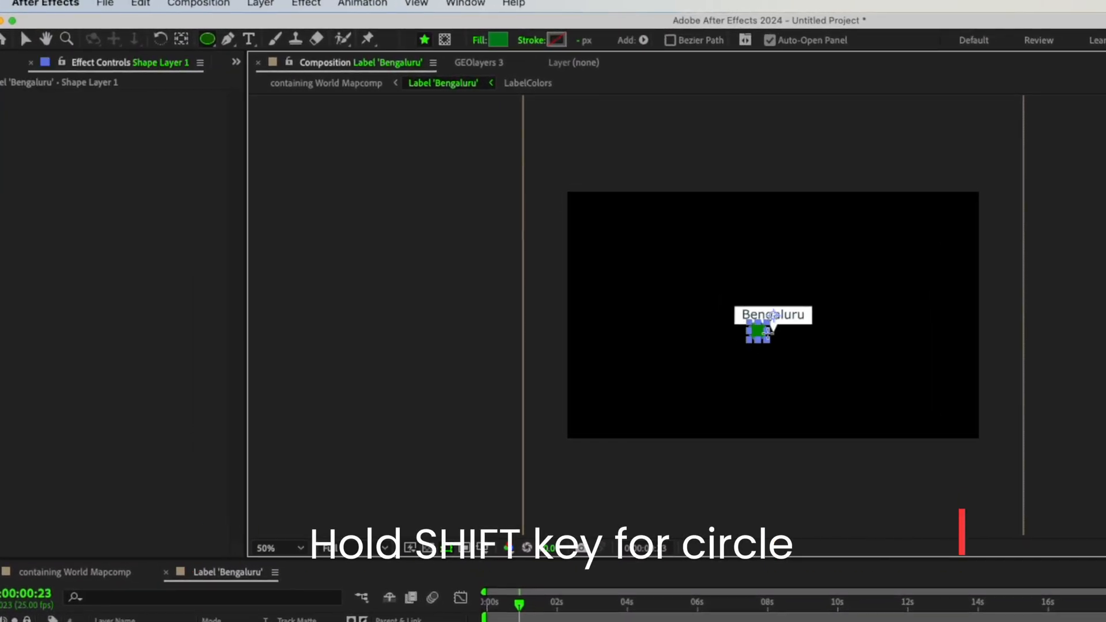
Fill the circle with bright red, then place its layer below all label layers and center it on the pointer tip.
{"action": "left_click", "coordinate": [497, 39]}
{"action": "left_click", "coordinate": [232, 437]}
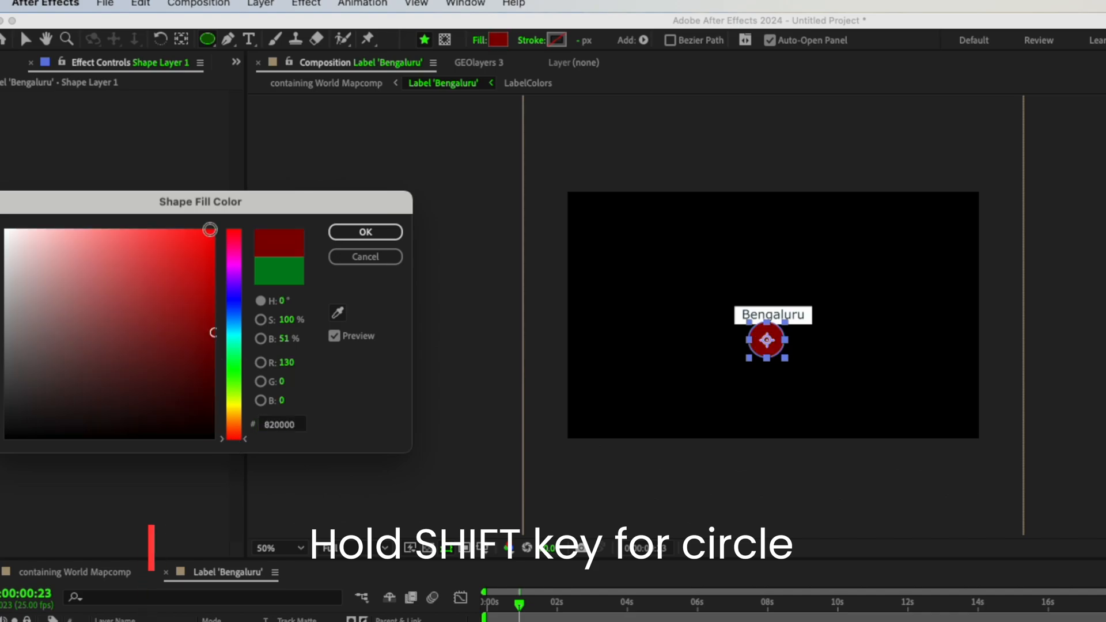
{"action": "left_click", "coordinate": [211, 229]}
{"action": "left_click", "coordinate": [364, 231]}
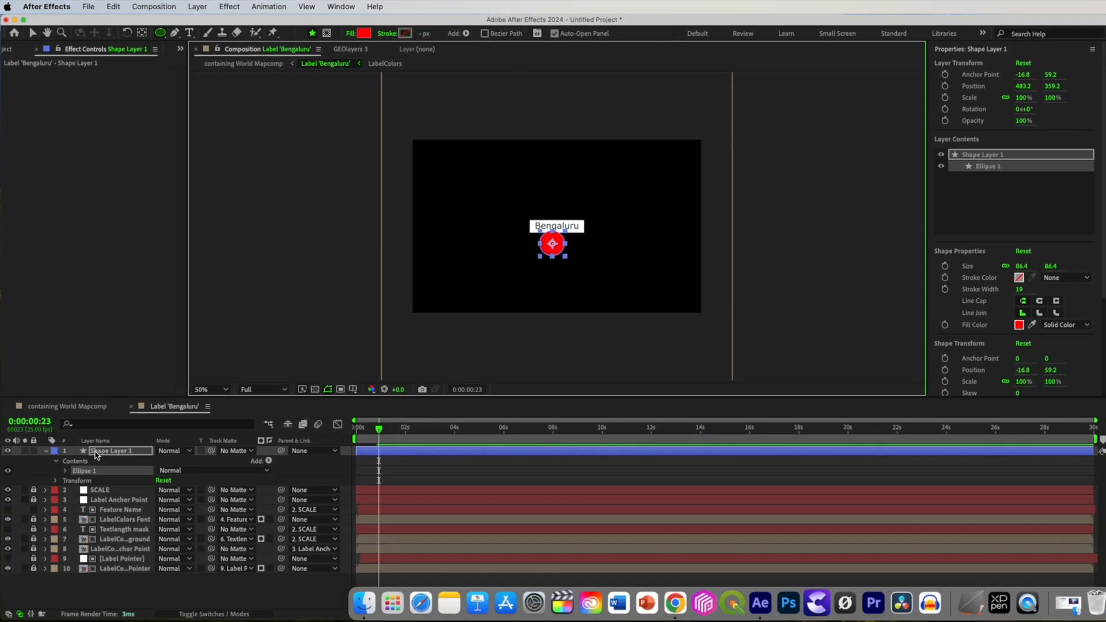
{"action": "left_click_drag", "start_coordinate": [104, 512], "coordinate": [157, 543]}
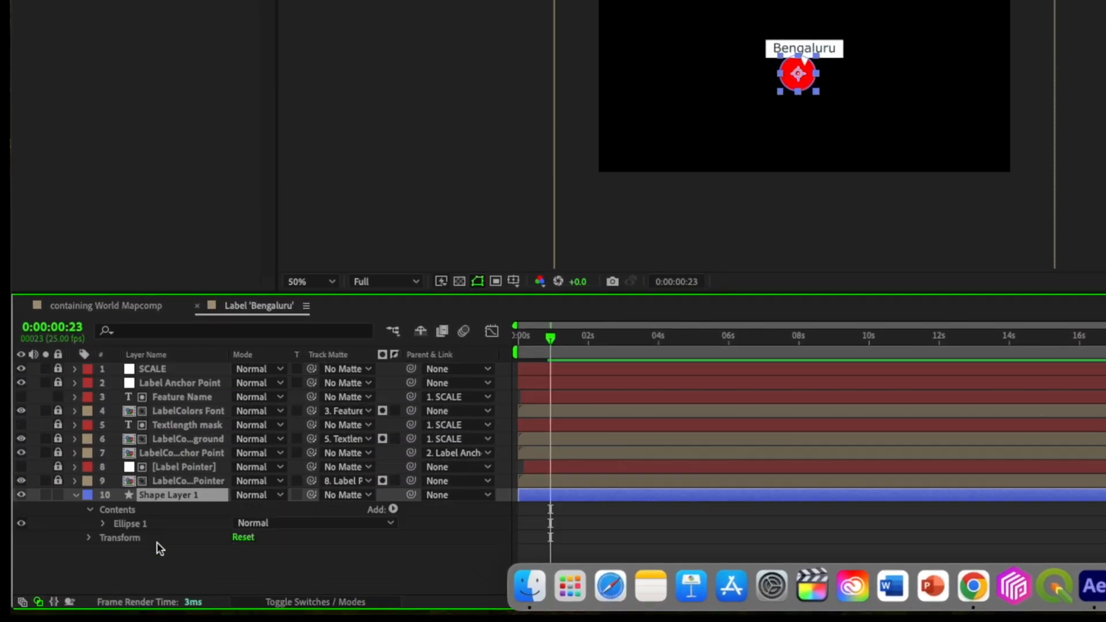
{"action": "left_click", "coordinate": [78, 498]}
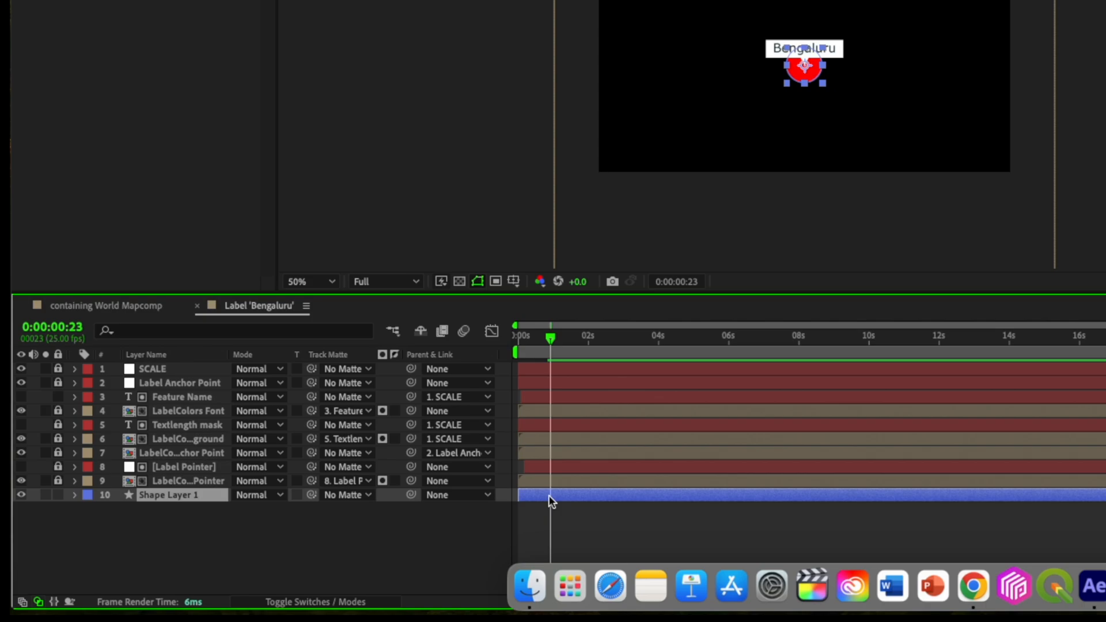
Keyframe the circle's scale from 0% at 0:00:00:23 to 100% at 0:00:02:23.
{"action": "key", "text": "s"}
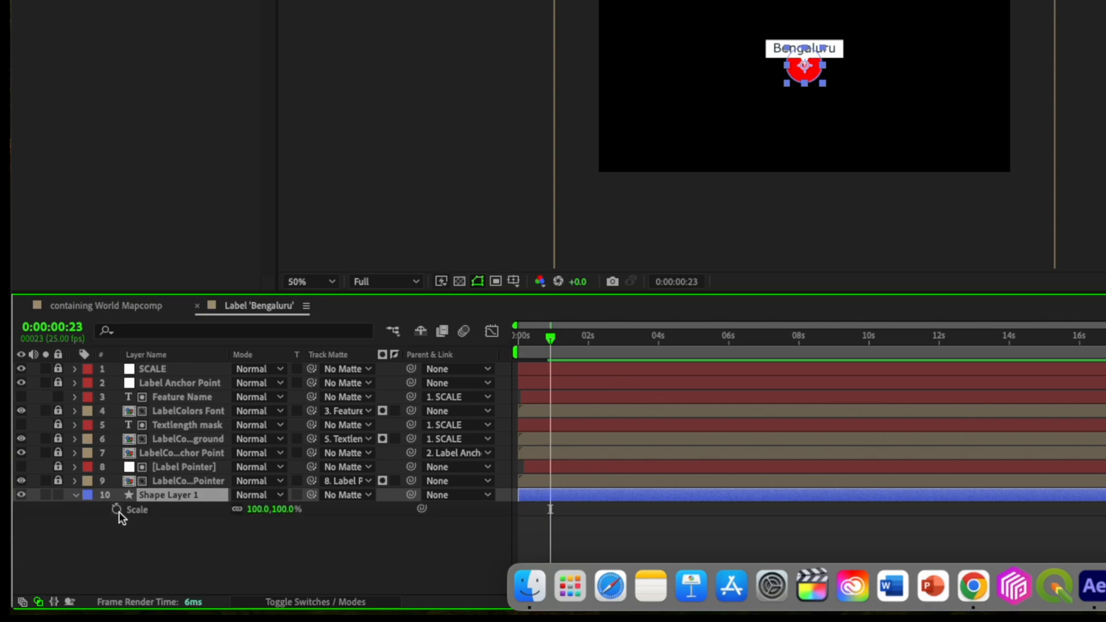
{"action": "left_click", "coordinate": [117, 509]}
{"action": "left_click", "coordinate": [255, 510]}
{"action": "type", "text": "0"}
{"action": "key", "text": "Return"}
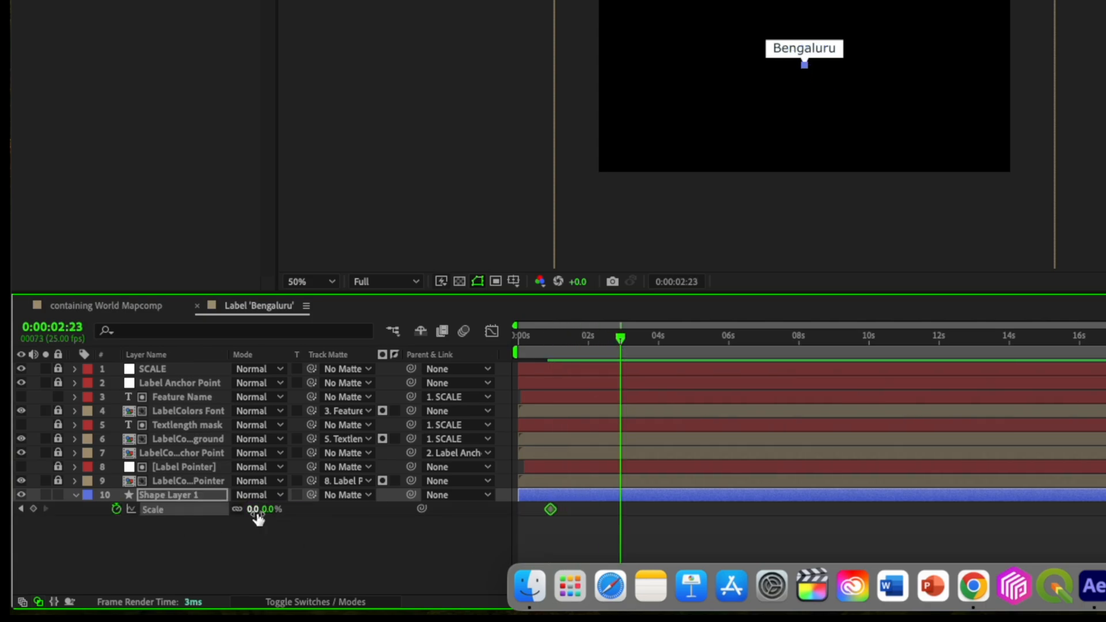
{"action": "type", "text": "100"}
{"action": "key", "text": "Return"}
Apply Easy Ease to the circle's scale keyframes and sharpen the peak of their speed curve.
{"action": "key", "text": "F9"}
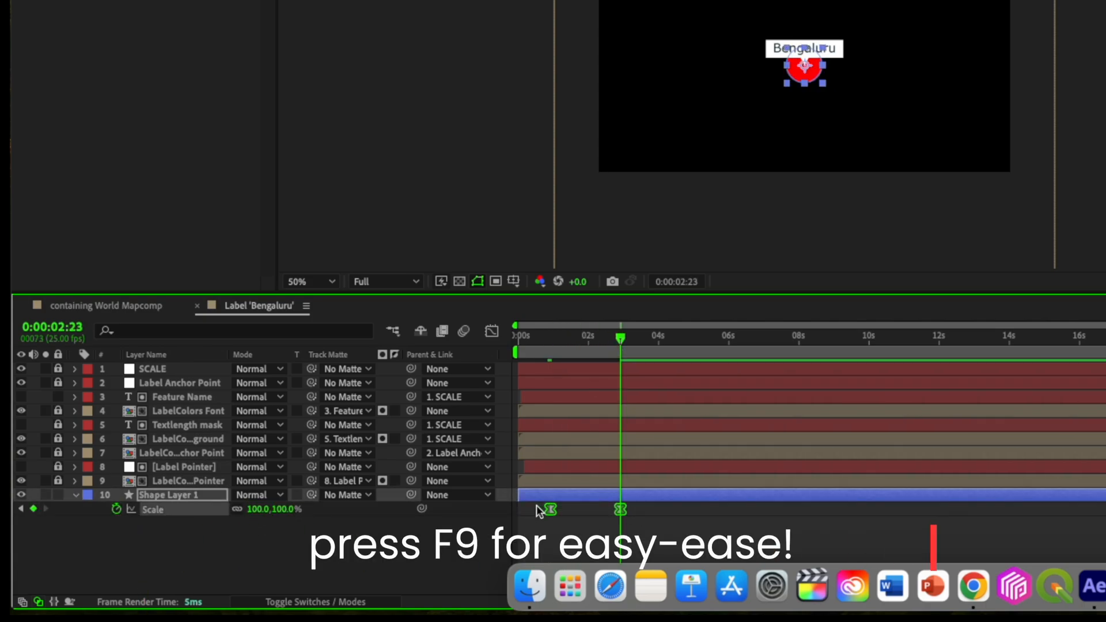
{"action": "left_click", "coordinate": [492, 331]}
{"action": "left_click_drag", "start_coordinate": [540, 544], "coordinate": [672, 571]}
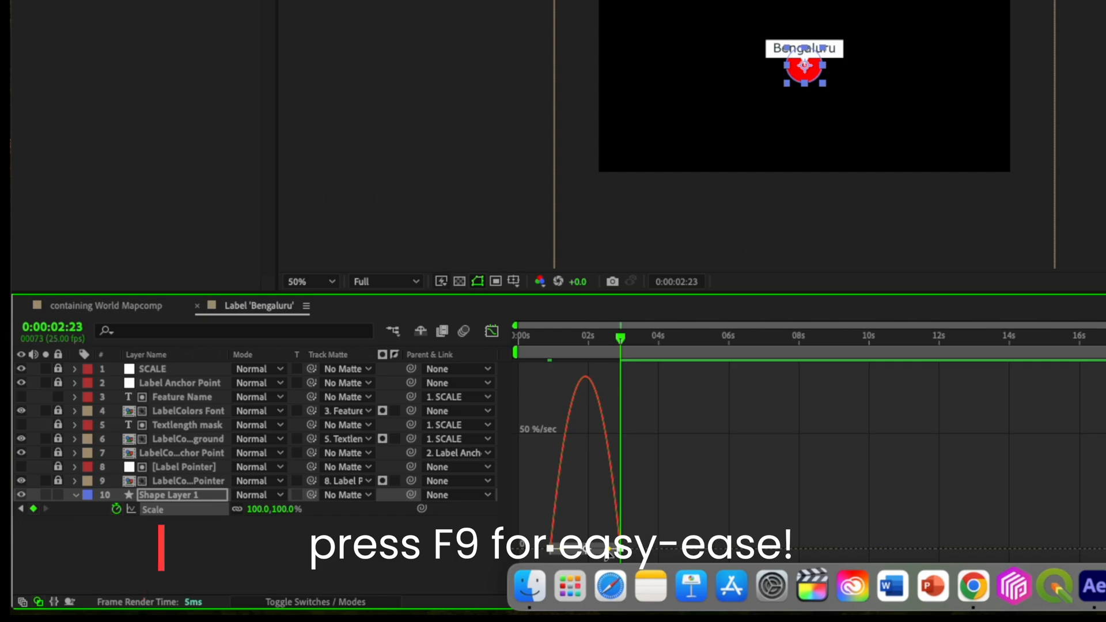
{"action": "left_click_drag", "start_coordinate": [607, 549], "coordinate": [573, 551]}
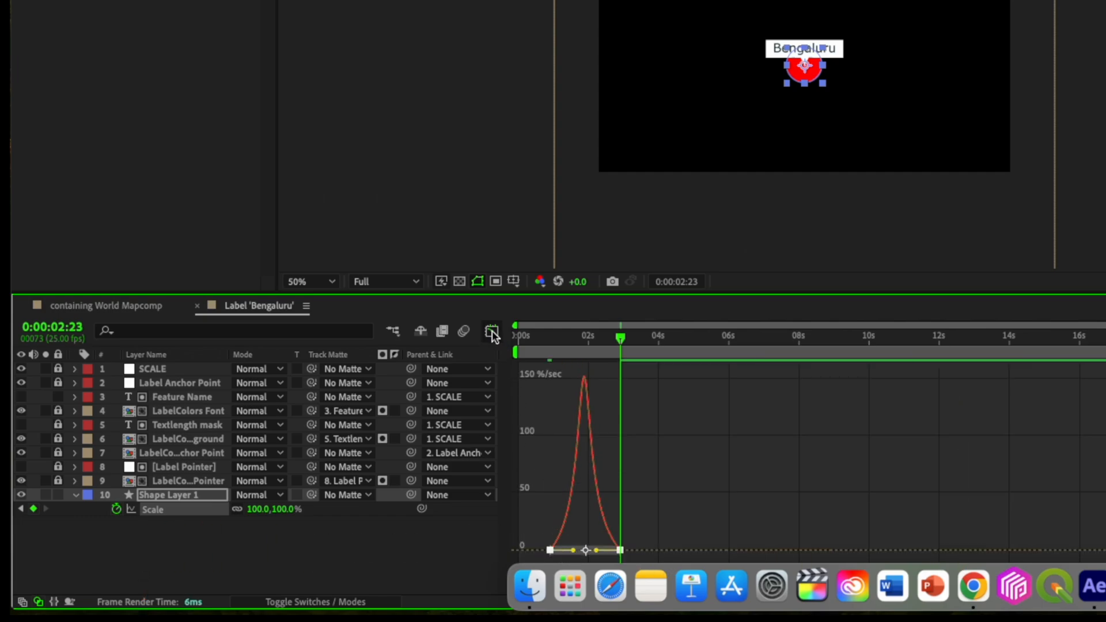
{"action": "left_click", "coordinate": [491, 332]}
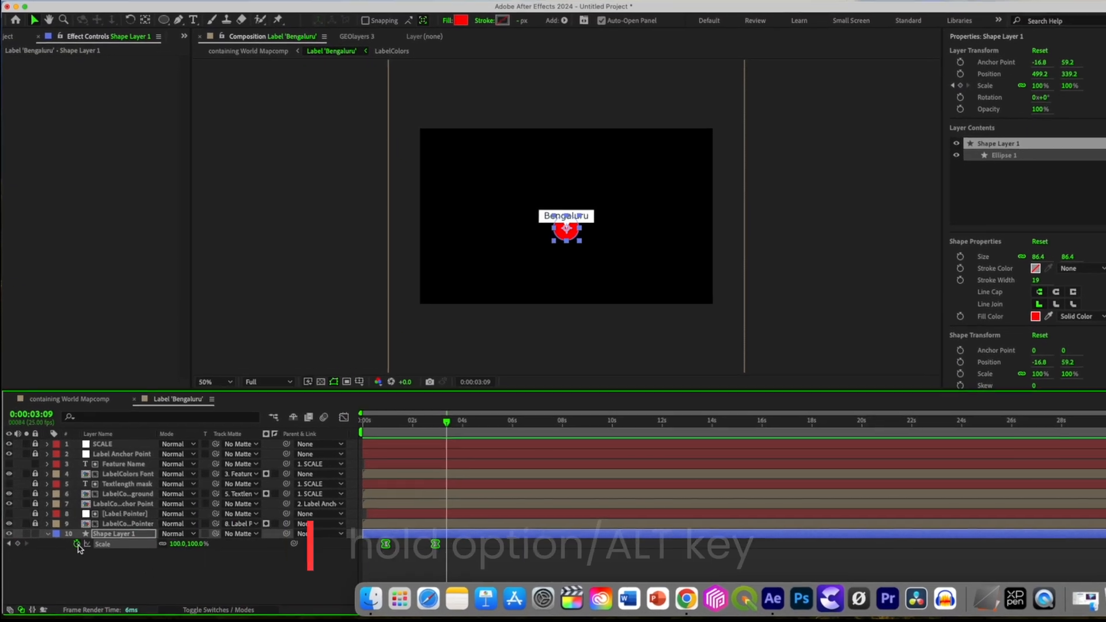
Loop the circle's scale animation with the expression loopOut().
{"action": "left_click", "coordinate": [77, 543], "text": "alt"}
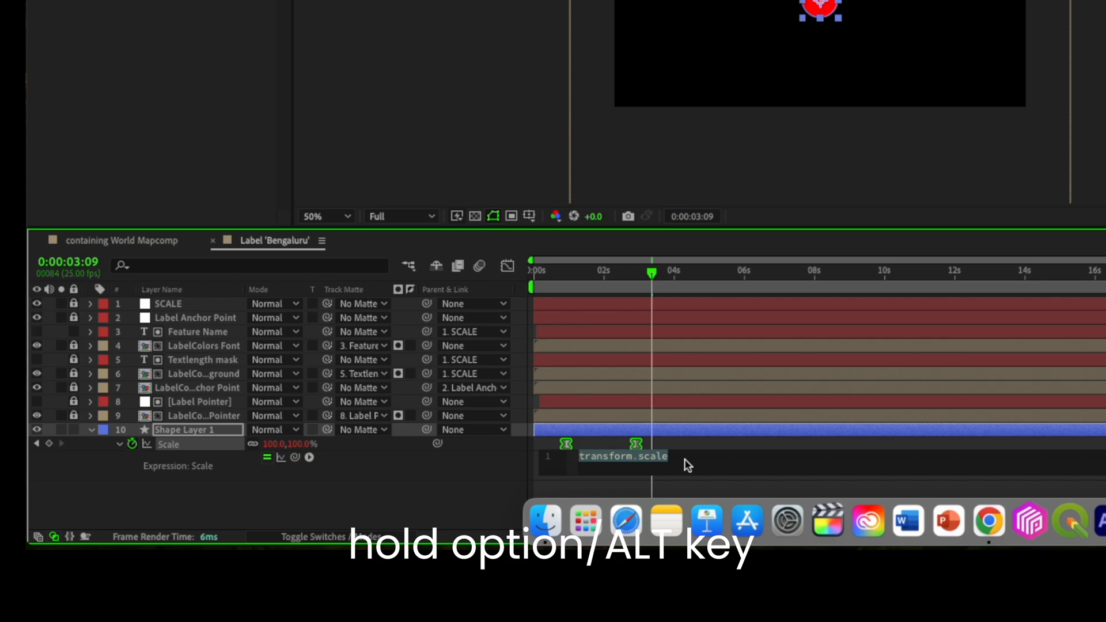
{"action": "type", "text": "loopOut()"}
{"action": "left_click", "coordinate": [494, 476]}
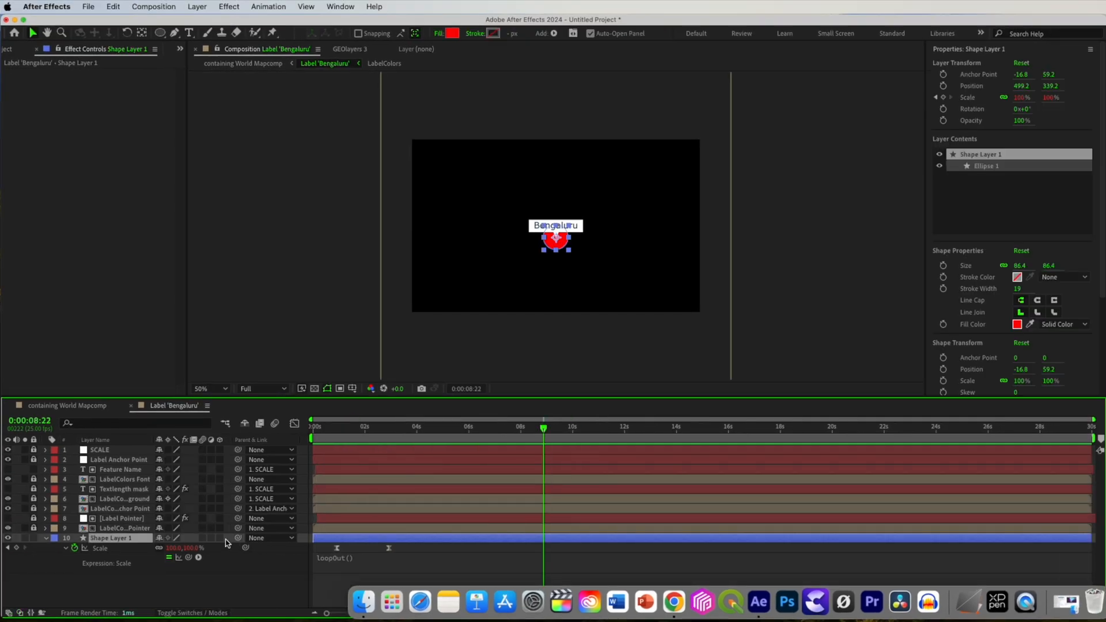
Make the circle layer 3D, tilt it back to match the map's perspective and return to the containing World Mapcomp.
{"action": "left_click", "coordinate": [220, 537]}
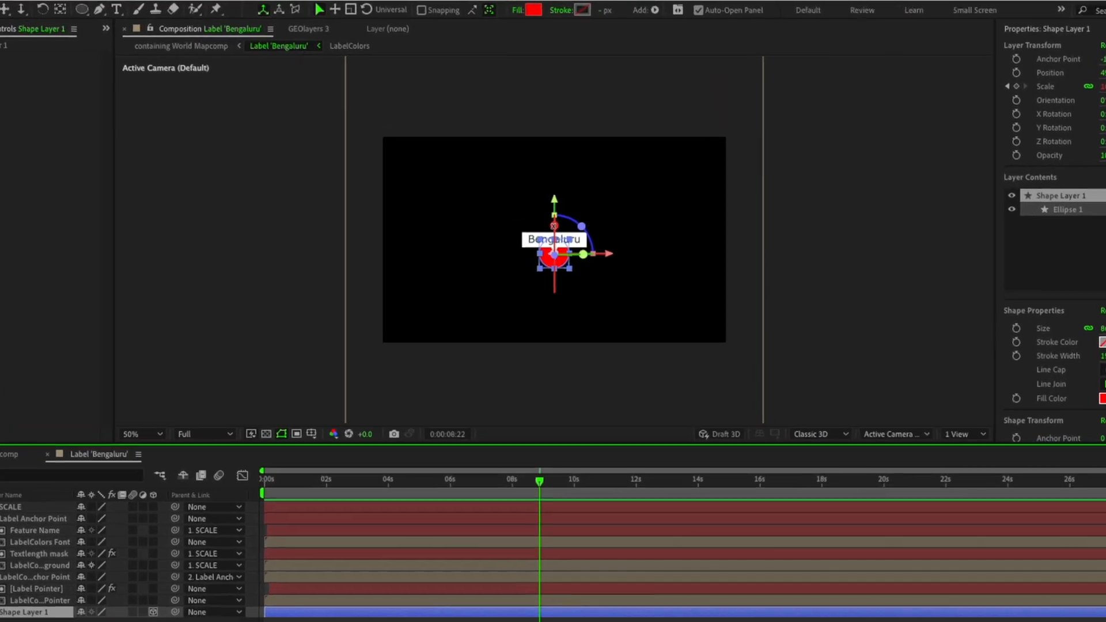
{"action": "left_click_drag", "start_coordinate": [553, 225], "coordinate": [555, 223]}
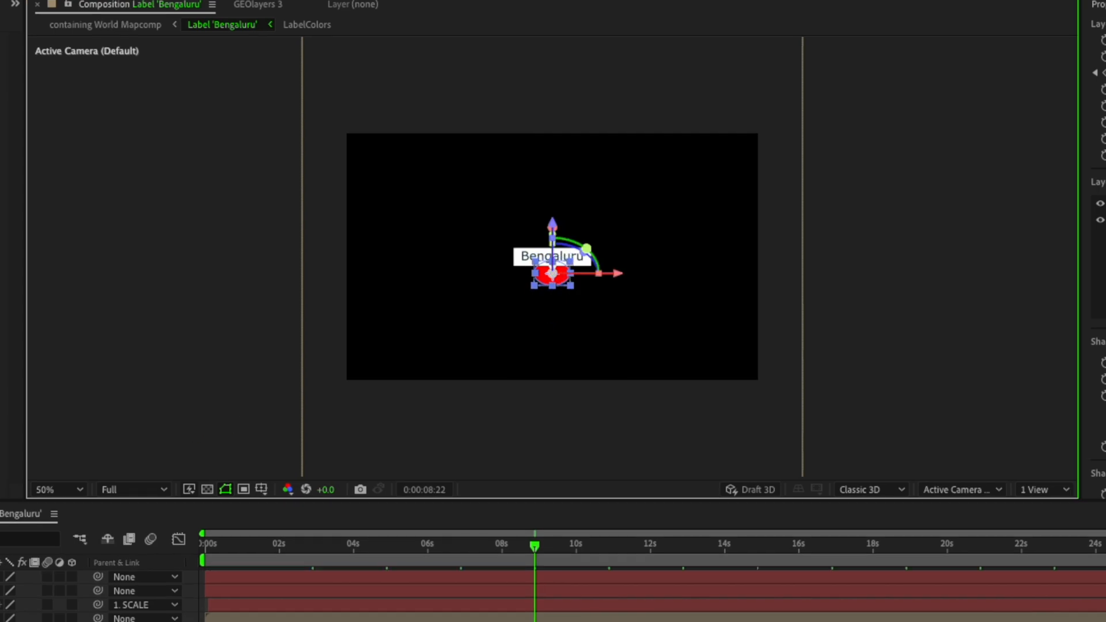
{"action": "key", "text": "shift+Escape"}
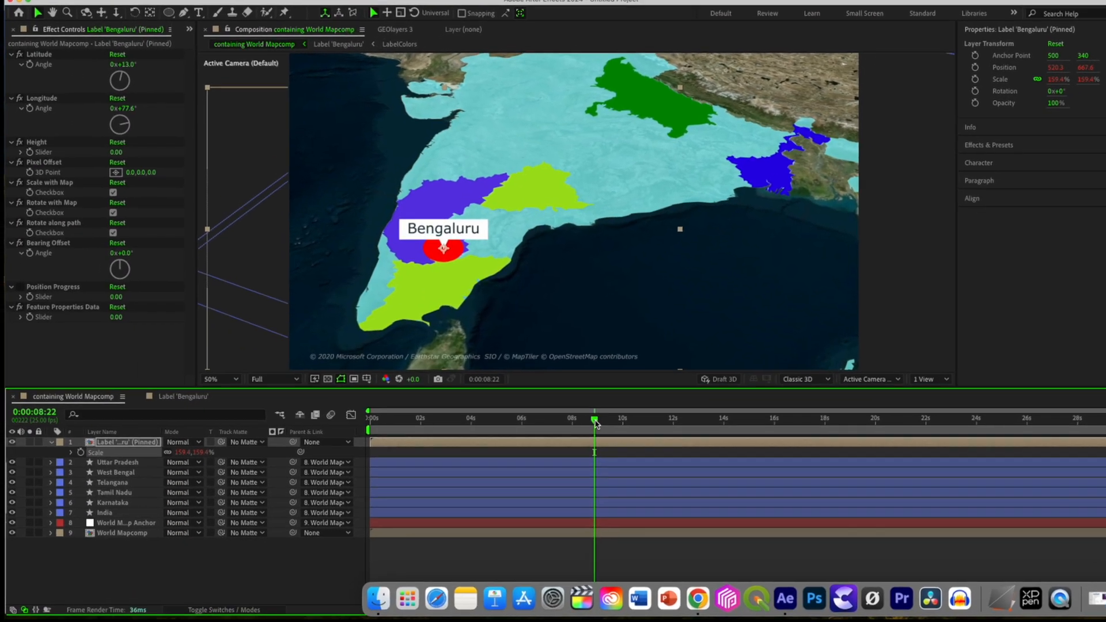
Scrub through the pulsing circle in the Bengaluru label composition and in the containing World Mapcomp.
{"action": "left_click_drag", "start_coordinate": [577, 546], "coordinate": [588, 547]}
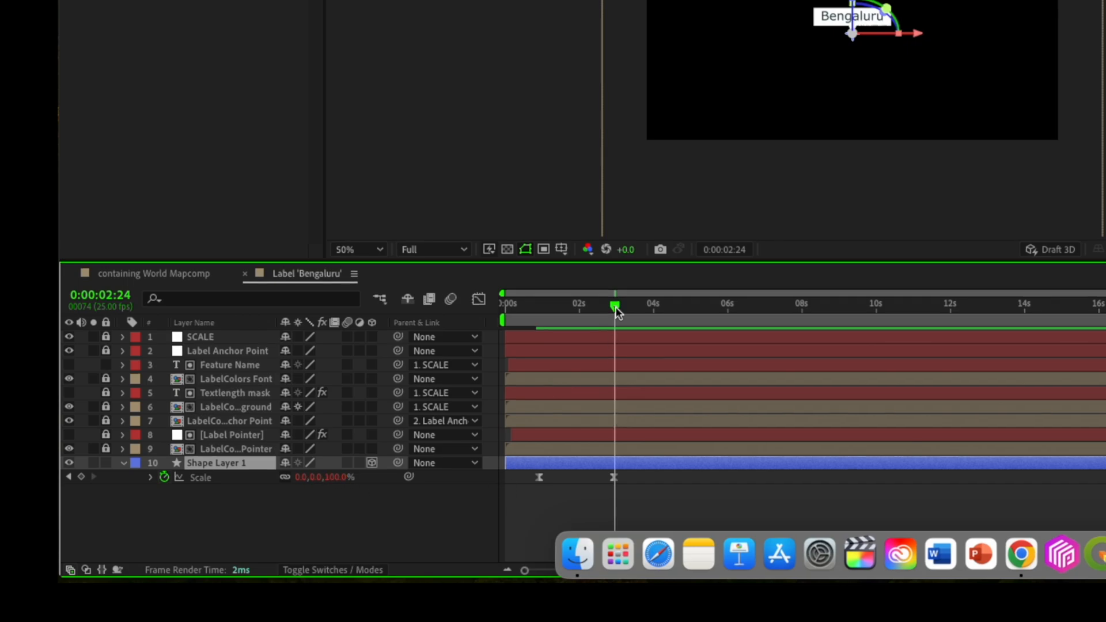
{"action": "left_click", "coordinate": [168, 278]}
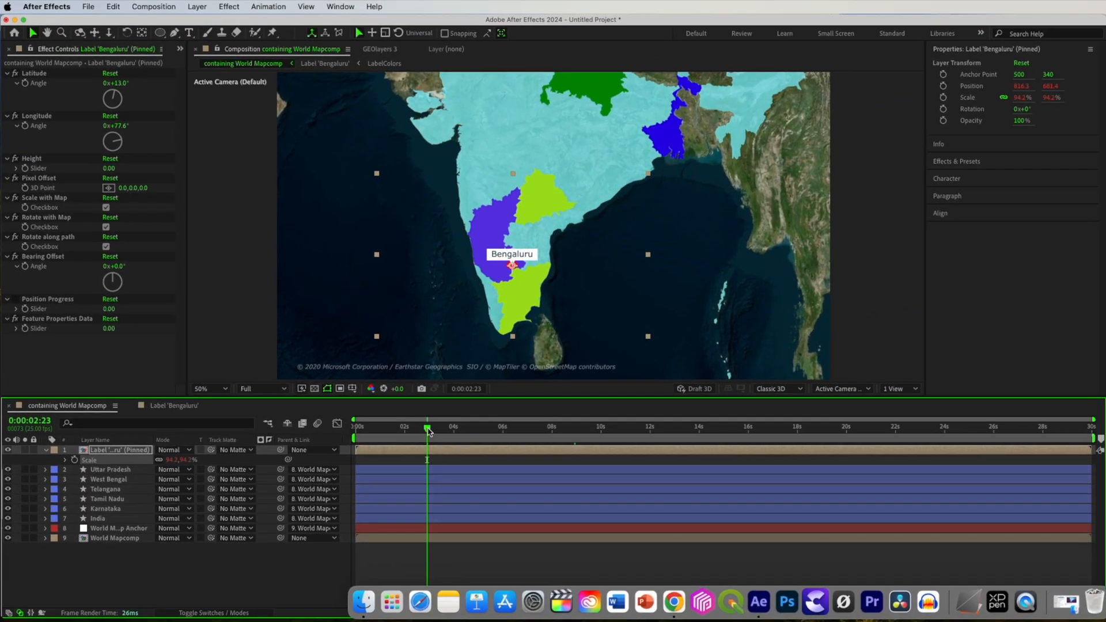
{"action": "left_click_drag", "start_coordinate": [439, 422], "coordinate": [354, 440]}
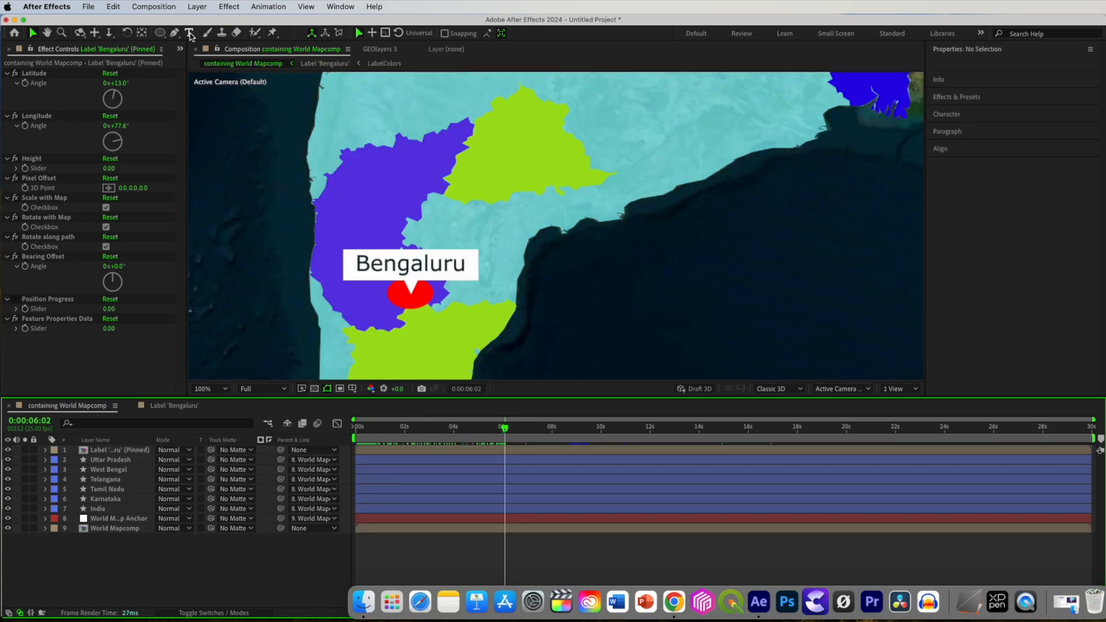
Add the text KARNATAKA over the Karnataka state and select all of its characters.
{"action": "left_click", "coordinate": [189, 33]}
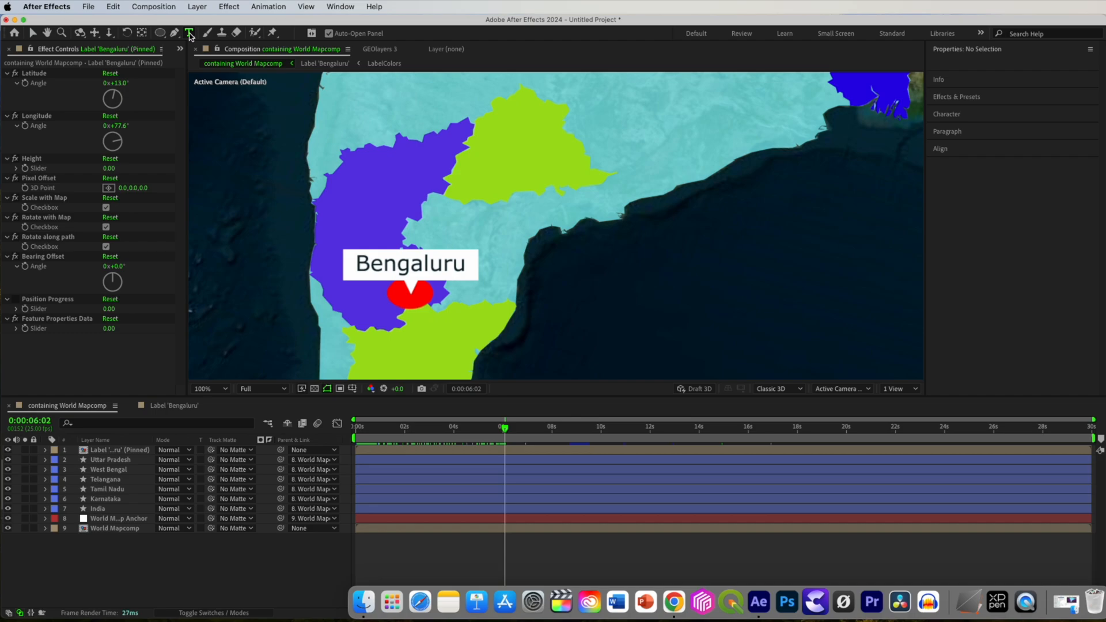
{"action": "left_click", "coordinate": [354, 207]}
{"action": "type", "text": "KARNATAKA"}
{"action": "key", "text": "super+a"}
Style the KARNATAKA text as Poppins Bold at 48 px with white fill ffffff.
{"action": "left_click_drag", "start_coordinate": [965, 188], "coordinate": [800, 195]}
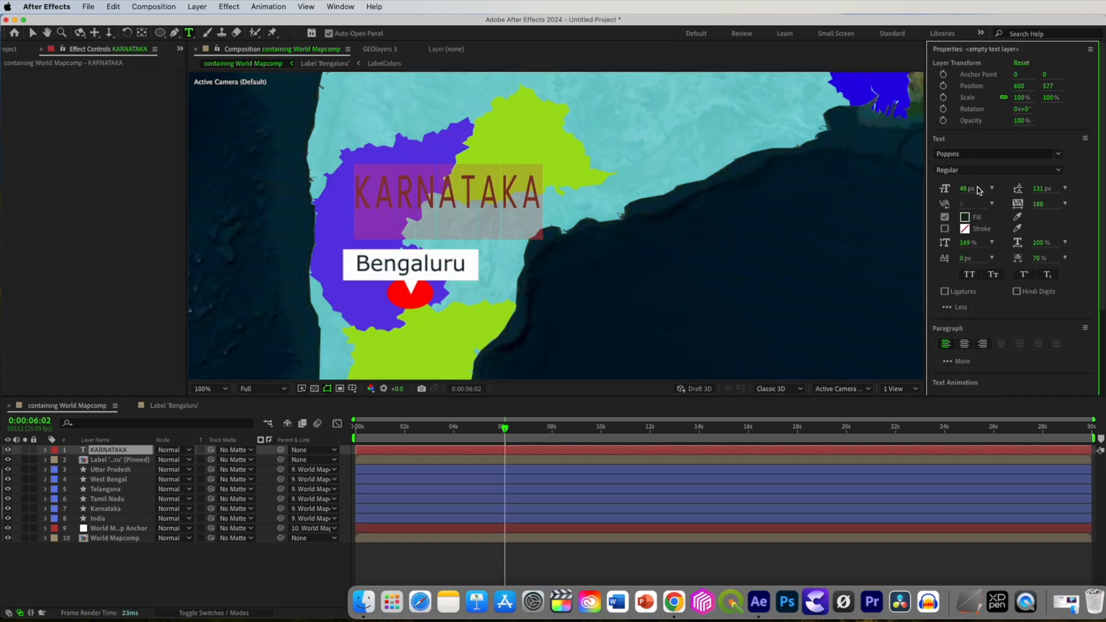
{"action": "left_click", "coordinate": [996, 169]}
{"action": "left_click", "coordinate": [979, 322]}
{"action": "left_click", "coordinate": [964, 217]}
{"action": "type", "text": "ffffff"}
{"action": "left_click", "coordinate": [269, 168]}
Draw a curved open mask path on the KARNATAKA text layer, following the state's western side from north to south.
{"action": "left_click", "coordinate": [113, 452]}
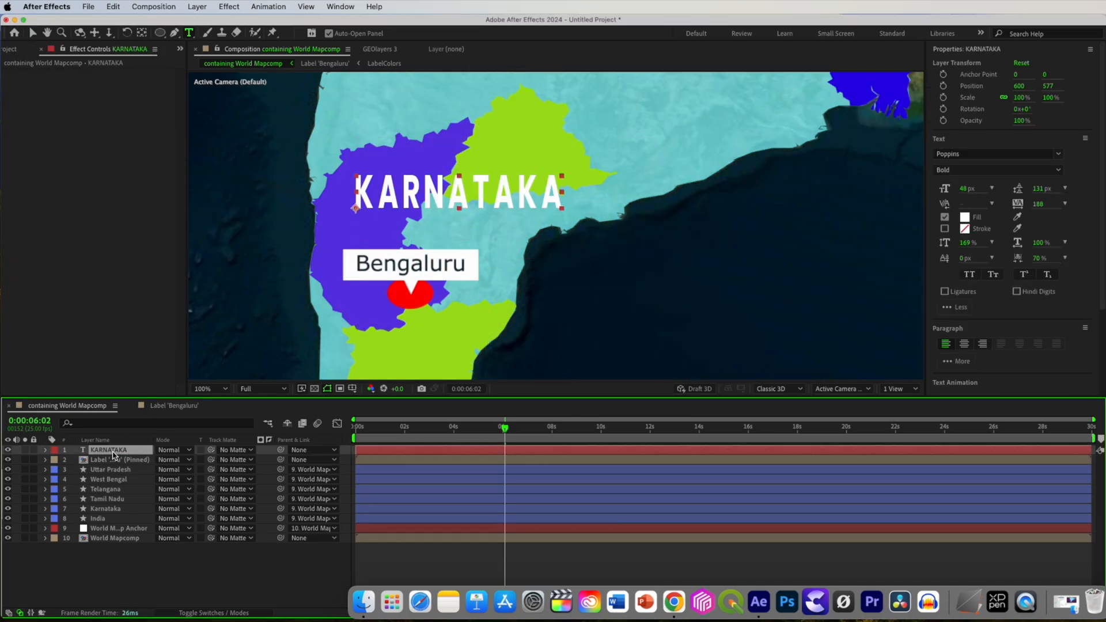
{"action": "key", "text": "g"}
{"action": "left_click", "coordinate": [409, 146]}
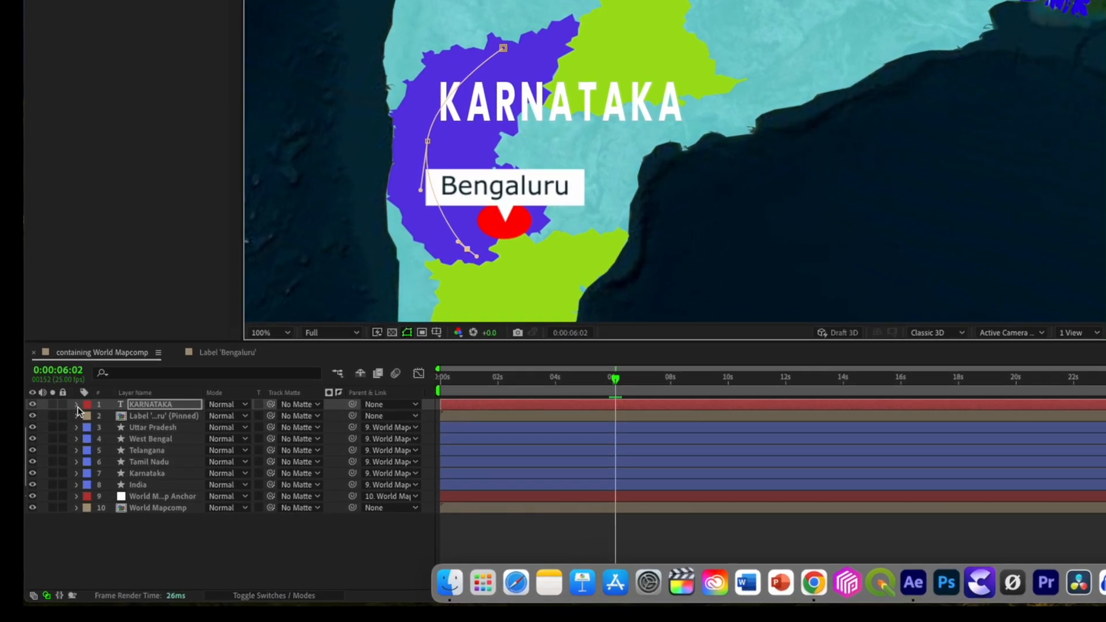
Attach the KARNATAKA text to Mask 1 as its path and turn Reverse Path on.
{"action": "left_click", "coordinate": [45, 450]}
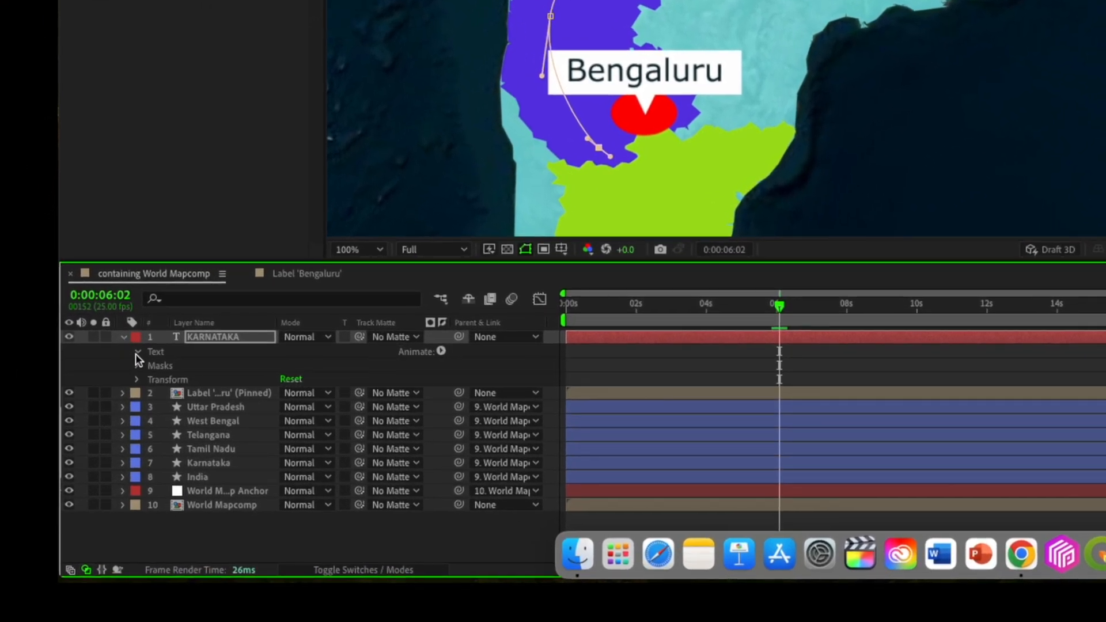
{"action": "left_click", "coordinate": [136, 352]}
{"action": "left_click", "coordinate": [150, 380]}
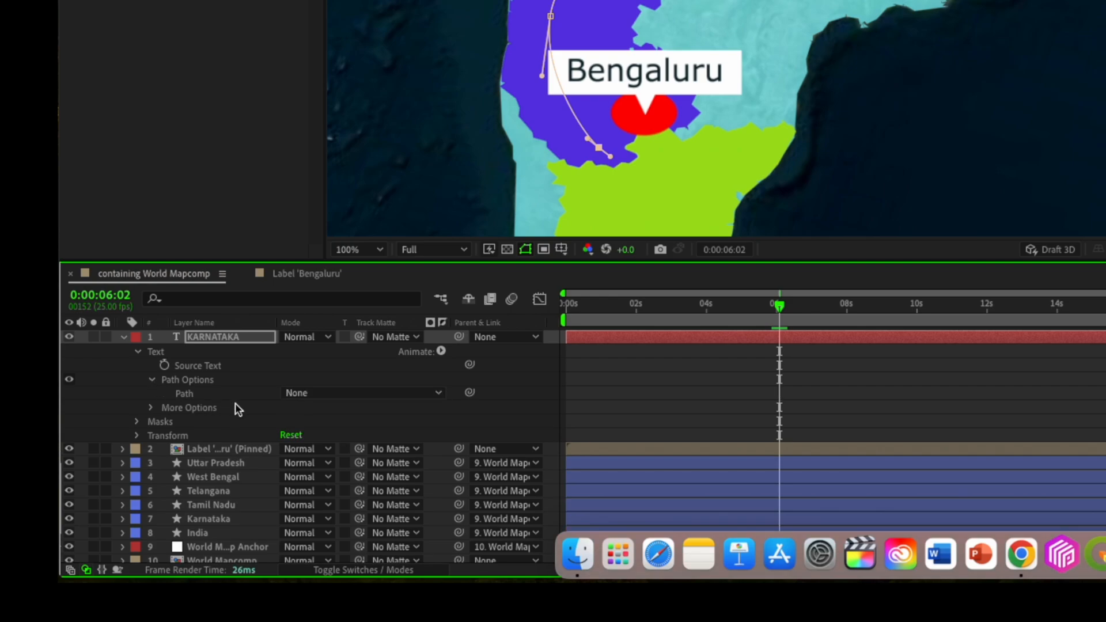
{"action": "left_click", "coordinate": [308, 394]}
{"action": "left_click", "coordinate": [315, 438]}
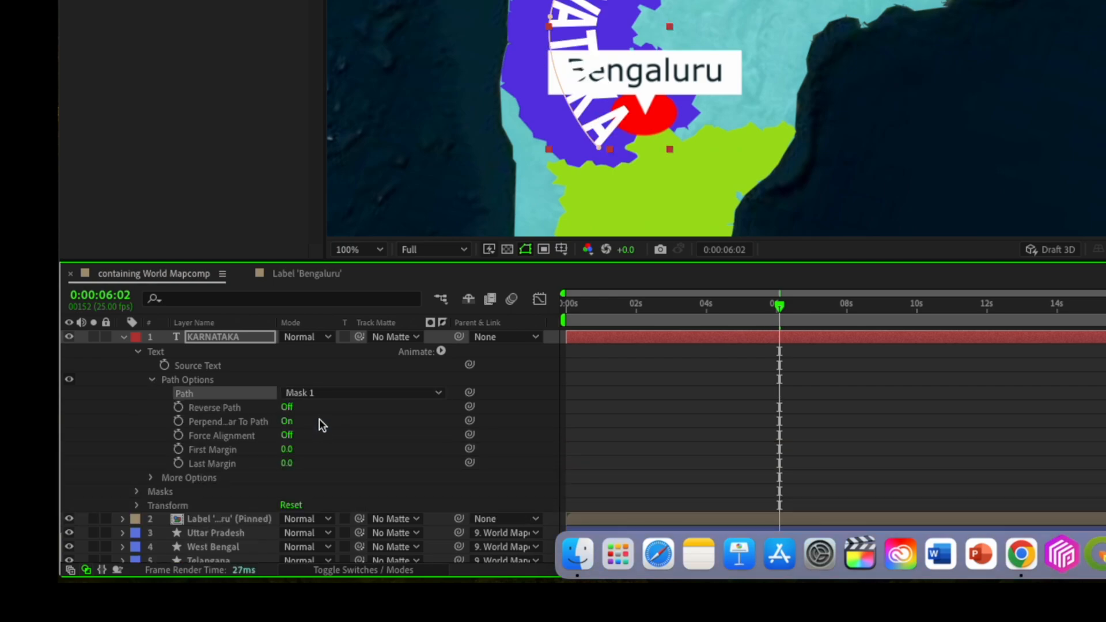
{"action": "left_click", "coordinate": [286, 407]}
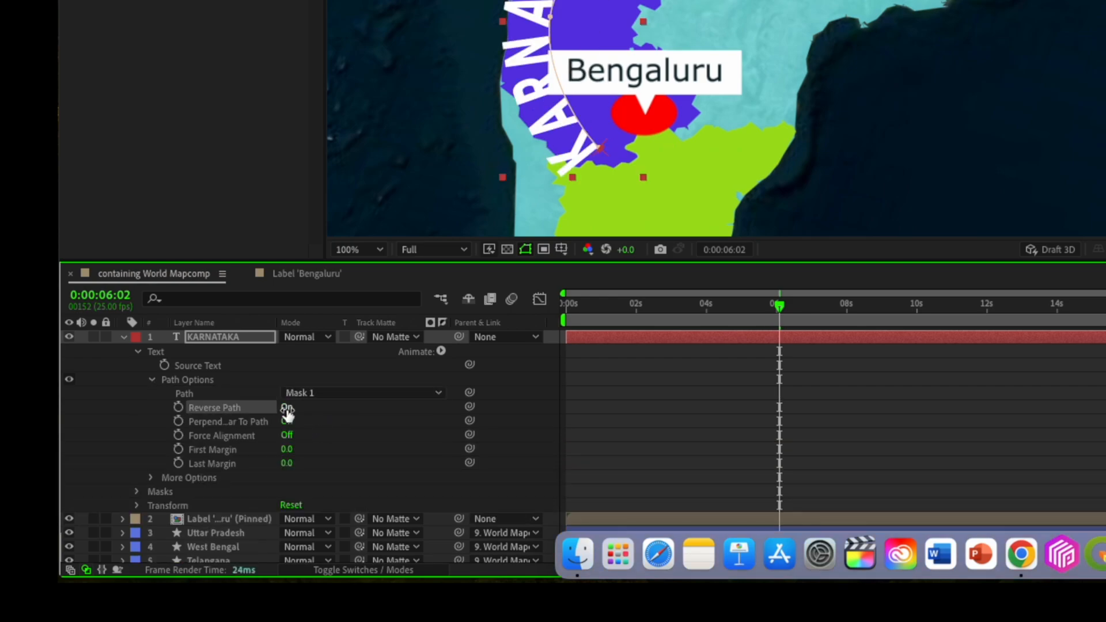
Reduce the KARNATAKA text to 37 px and position the curved text inside the state.
{"action": "left_click", "coordinate": [124, 337]}
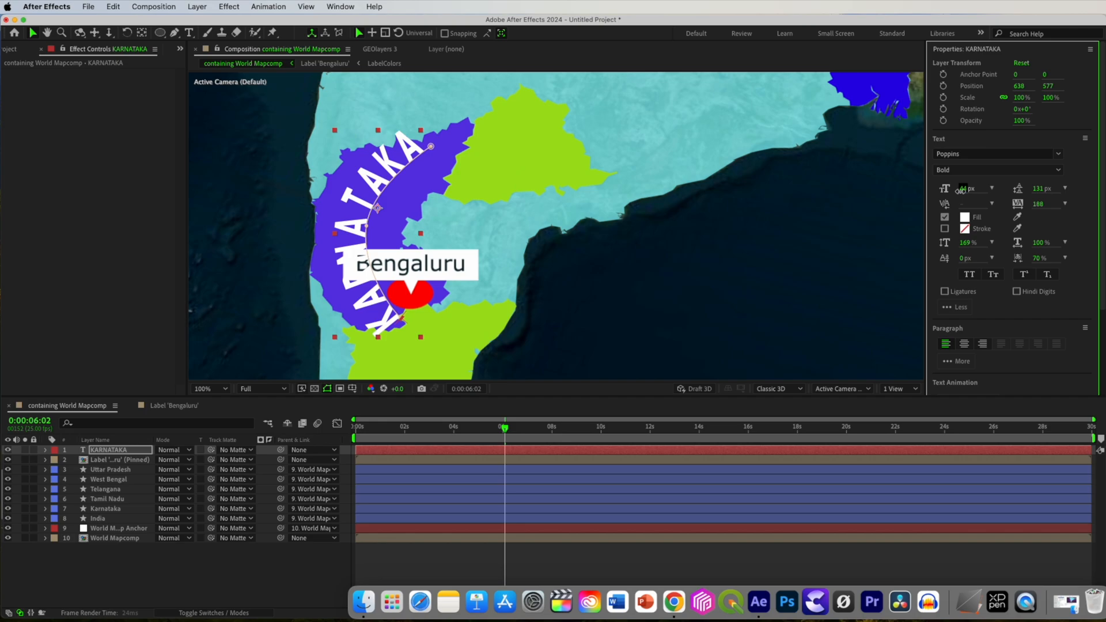
{"action": "left_click", "coordinate": [380, 197]}
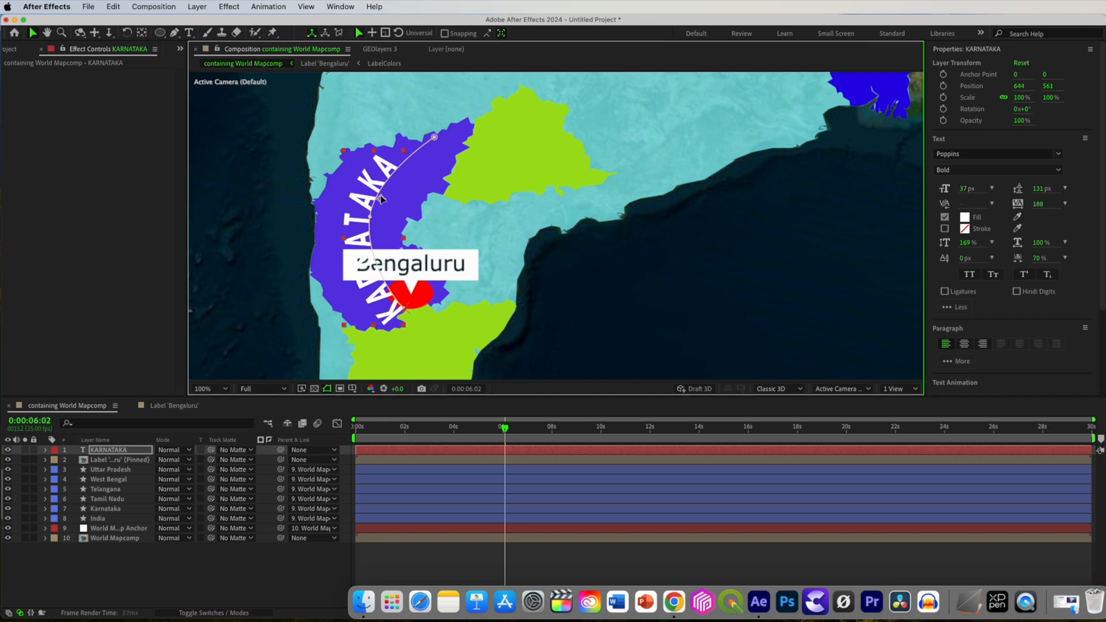
{"action": "left_click_drag", "start_coordinate": [380, 197], "coordinate": [367, 196]}
Move the KARNATAKA text layer just above the Karnataka shape layer, make it 3D and parent it to World Mapcomp Anchor.
{"action": "left_click", "coordinate": [101, 452]}
{"action": "left_click_drag", "start_coordinate": [103, 477], "coordinate": [109, 504]}
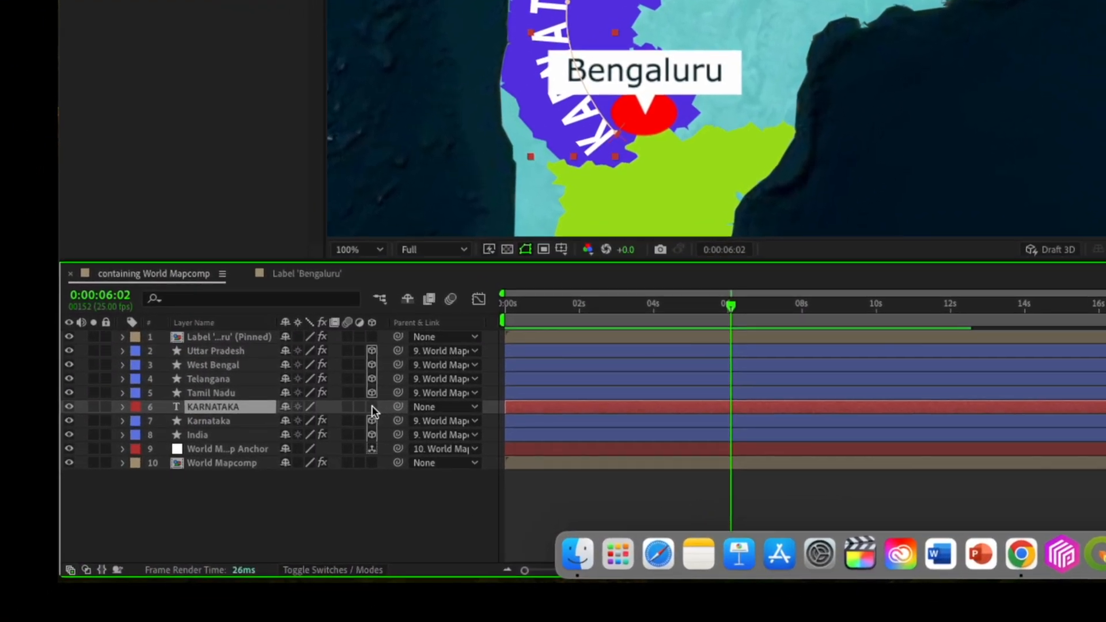
{"action": "left_click", "coordinate": [344, 424]}
{"action": "left_click", "coordinate": [453, 406]}
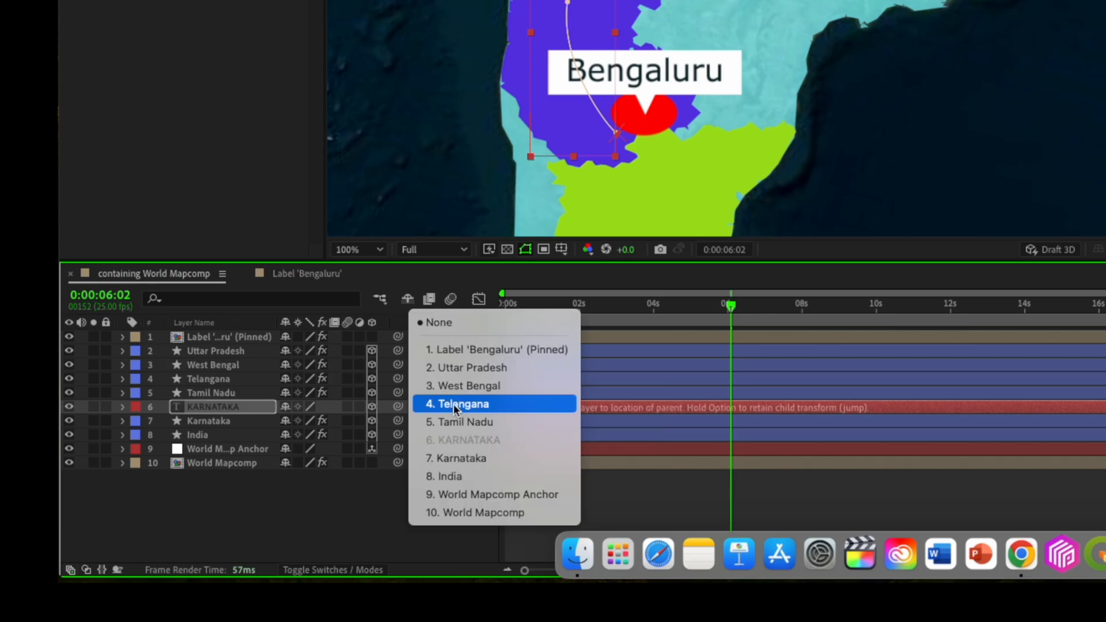
{"action": "left_click", "coordinate": [499, 494]}
Reposition the KARNATAKA text at 0:00:04:13 so that the whole word lies over the state.
{"action": "left_click_drag", "start_coordinate": [731, 305], "coordinate": [654, 310]}
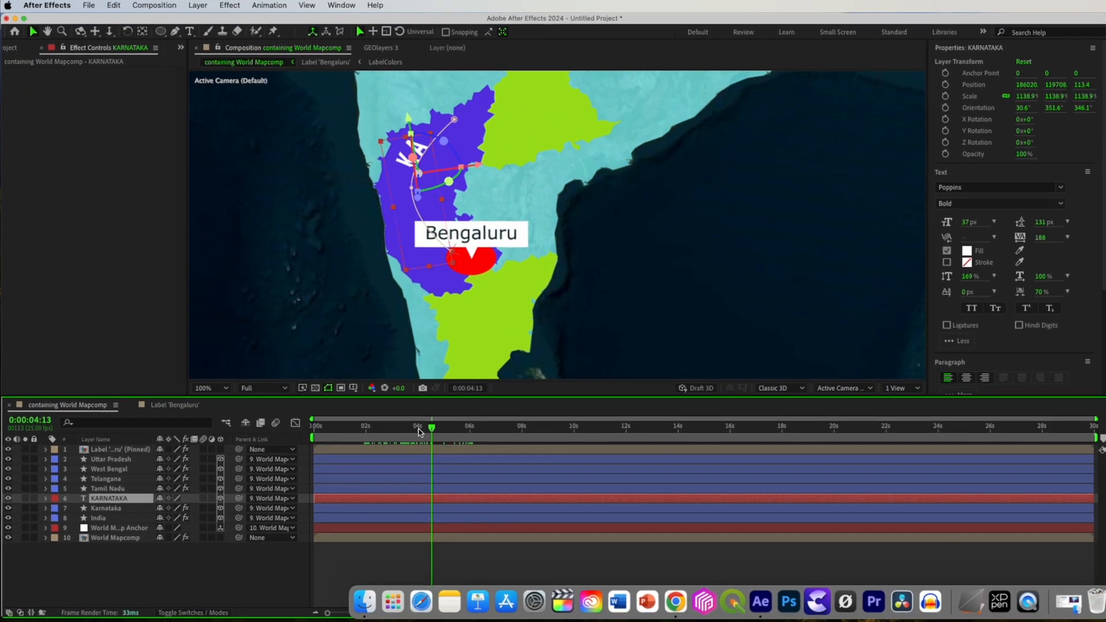
{"action": "left_click_drag", "start_coordinate": [409, 118], "coordinate": [416, 16]}
{"action": "key", "text": "p"}
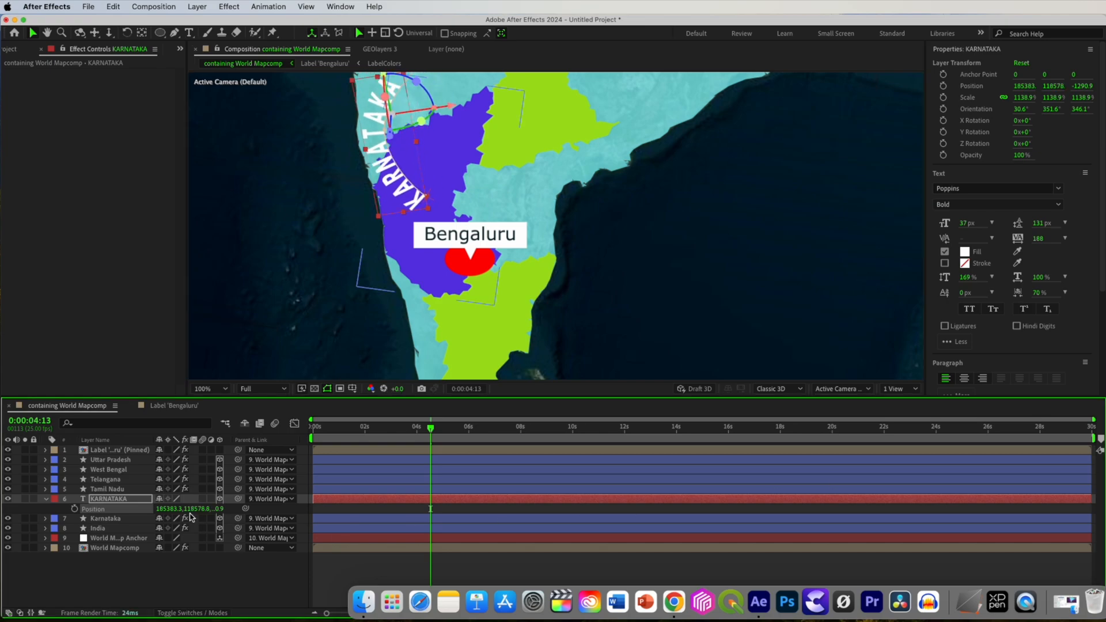
{"action": "left_click_drag", "start_coordinate": [253, 511], "coordinate": [507, 511]}
{"action": "left_click_drag", "start_coordinate": [449, 178], "coordinate": [482, 173]}
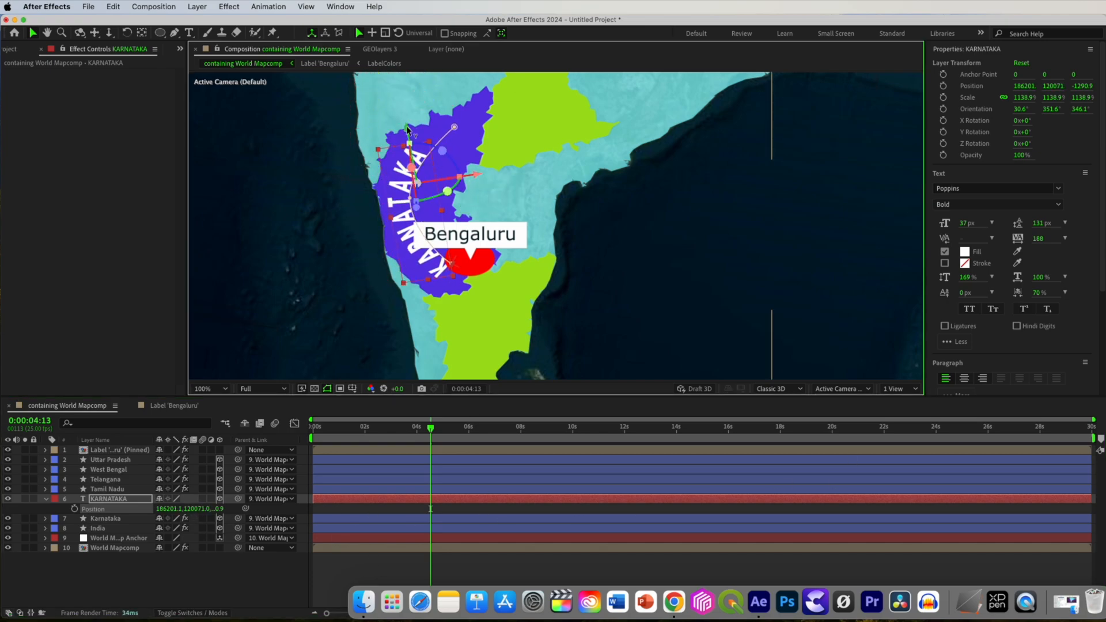
Set the KARNATAKA text's Z Rotation to 9° and shift the text slightly east within the state.
{"action": "key", "text": "r"}
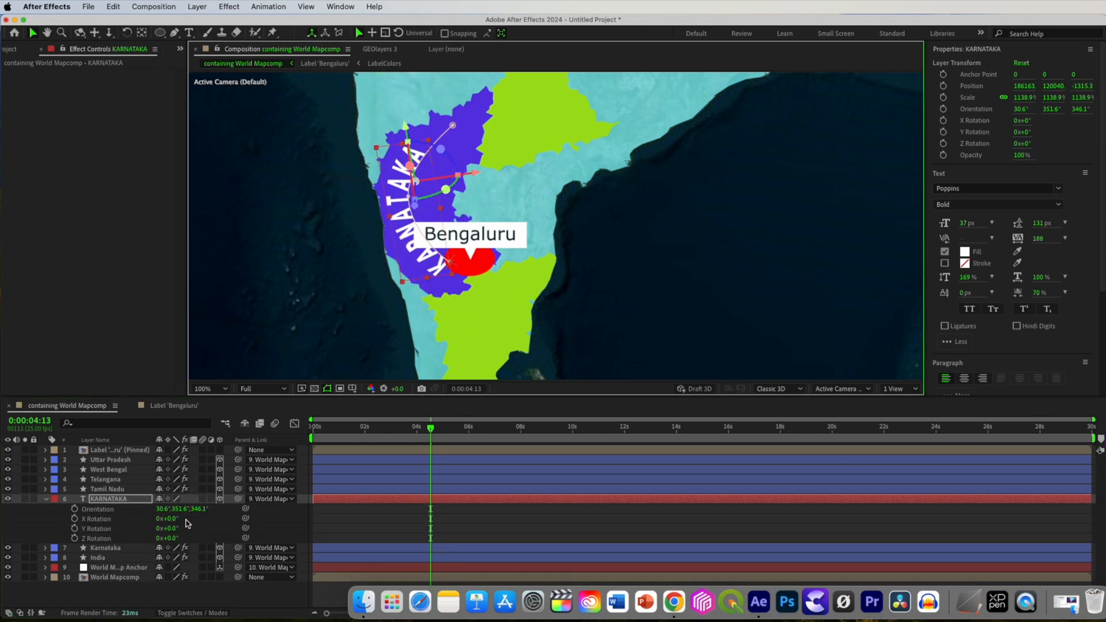
{"action": "left_click_drag", "start_coordinate": [168, 537], "coordinate": [173, 538]}
{"action": "left_click_drag", "start_coordinate": [477, 178], "coordinate": [485, 177]}
Nudge the KARNATAKA text's position slightly north within the state.
{"action": "left_click", "coordinate": [123, 500]}
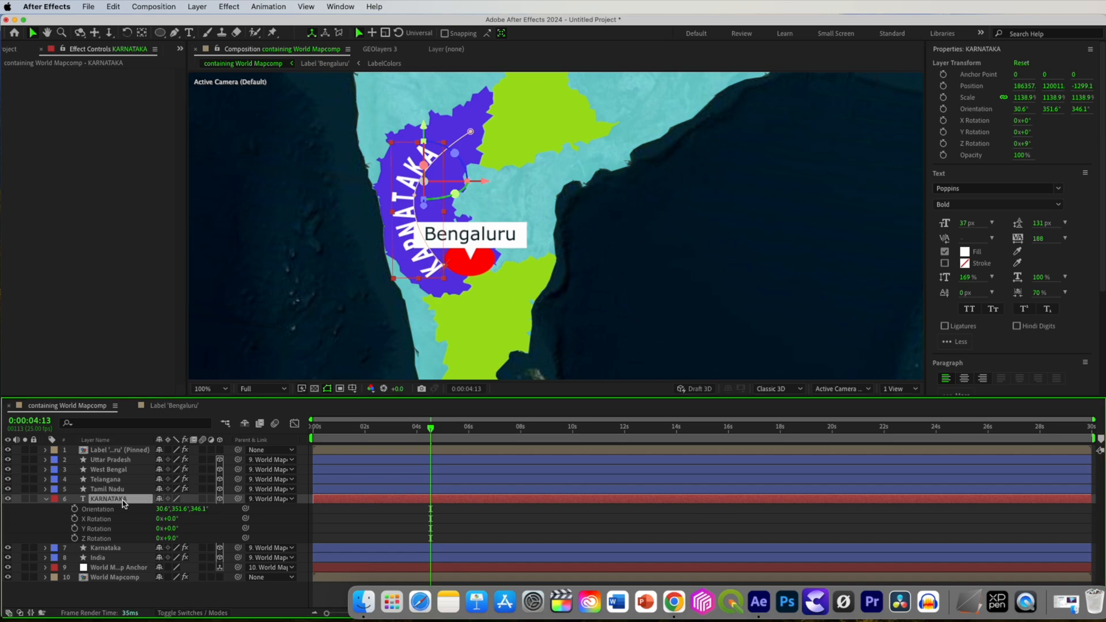
{"action": "key", "text": "p"}
{"action": "key", "text": "Up"}
{"action": "key", "text": "Up"}
{"action": "key", "text": "Up"}
{"action": "key", "text": "Up"}
{"action": "key", "text": "Up"}
{"action": "key", "text": "Up"}
{"action": "key", "text": "Up"}
{"action": "key", "text": "Up"}
{"action": "key", "text": "Up"}
{"action": "key", "text": "Up"}
{"action": "key", "text": "Up"}
{"action": "key", "text": "Up"}
{"action": "key", "text": "Up"}
{"action": "key", "text": "Up"}
{"action": "key", "text": "Up"}
{"action": "key", "text": "Up"}
{"action": "key", "text": "Up"}
{"action": "left_click", "coordinate": [46, 499]}
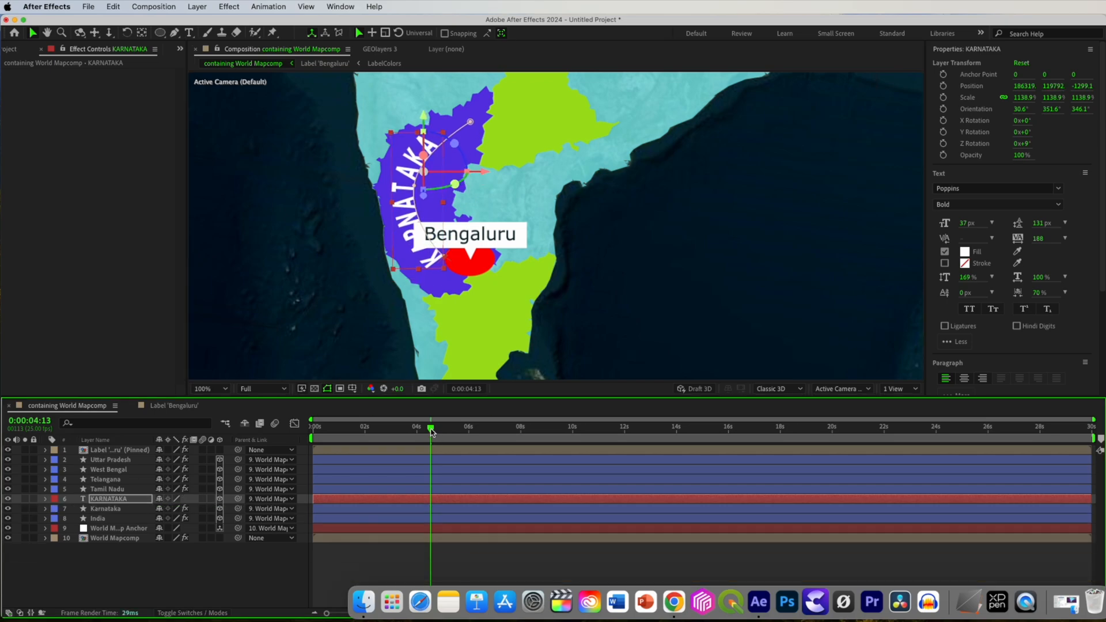
Apply the Opacity Flicker In text preset to the KARNATAKA layer at 0:00:00:05.
{"action": "left_click_drag", "start_coordinate": [432, 431], "coordinate": [318, 447]}
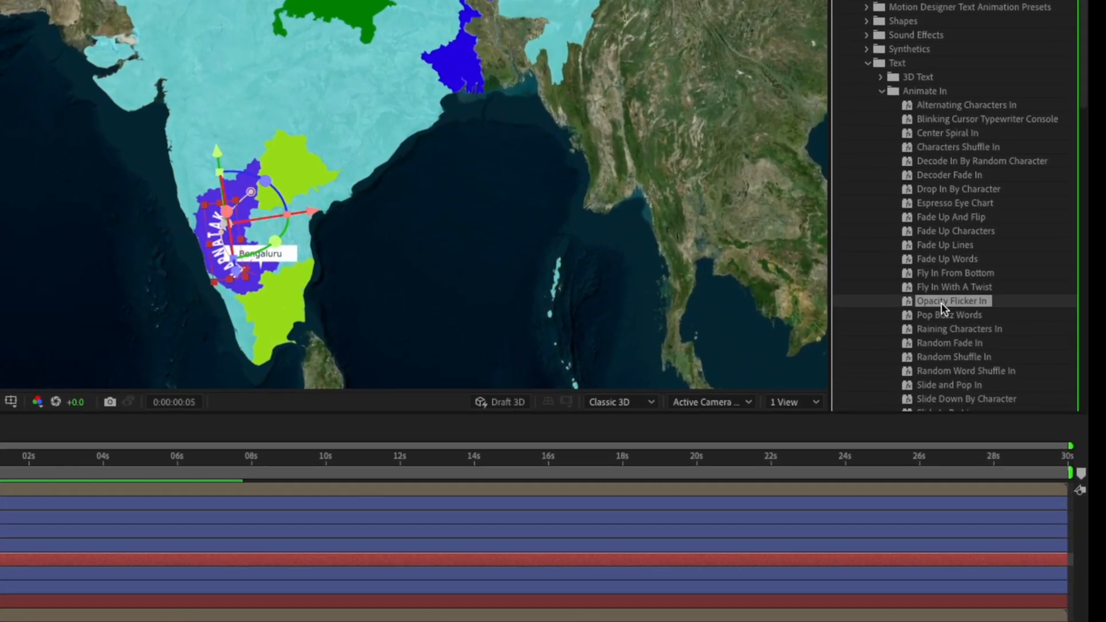
{"action": "left_click_drag", "start_coordinate": [941, 303], "coordinate": [34, 564]}
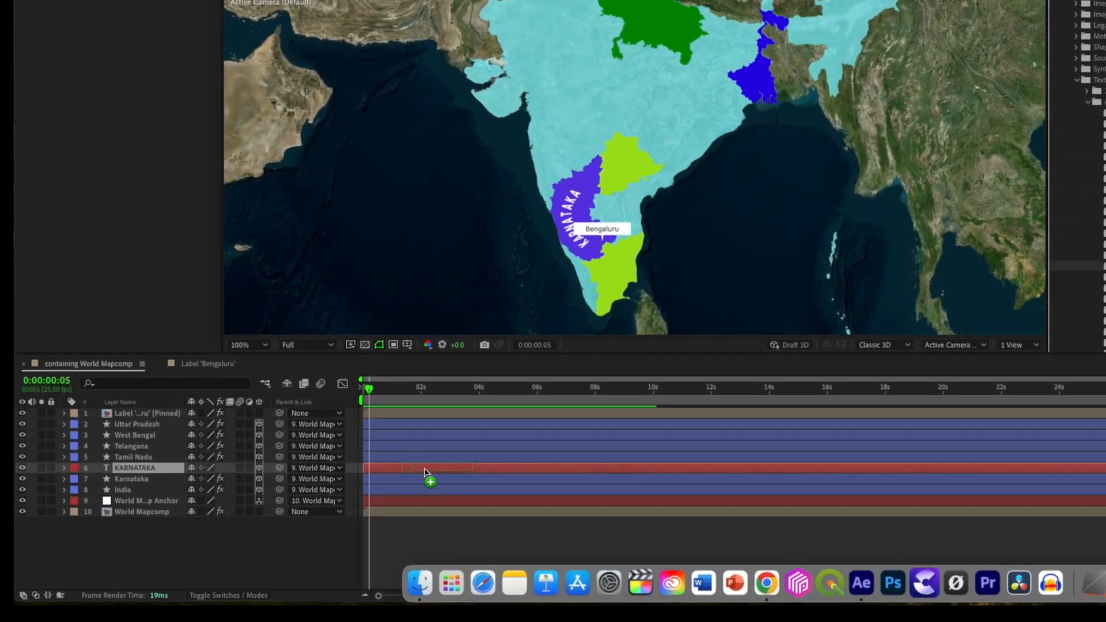
{"action": "left_click_drag", "start_coordinate": [425, 471], "coordinate": [426, 467]}
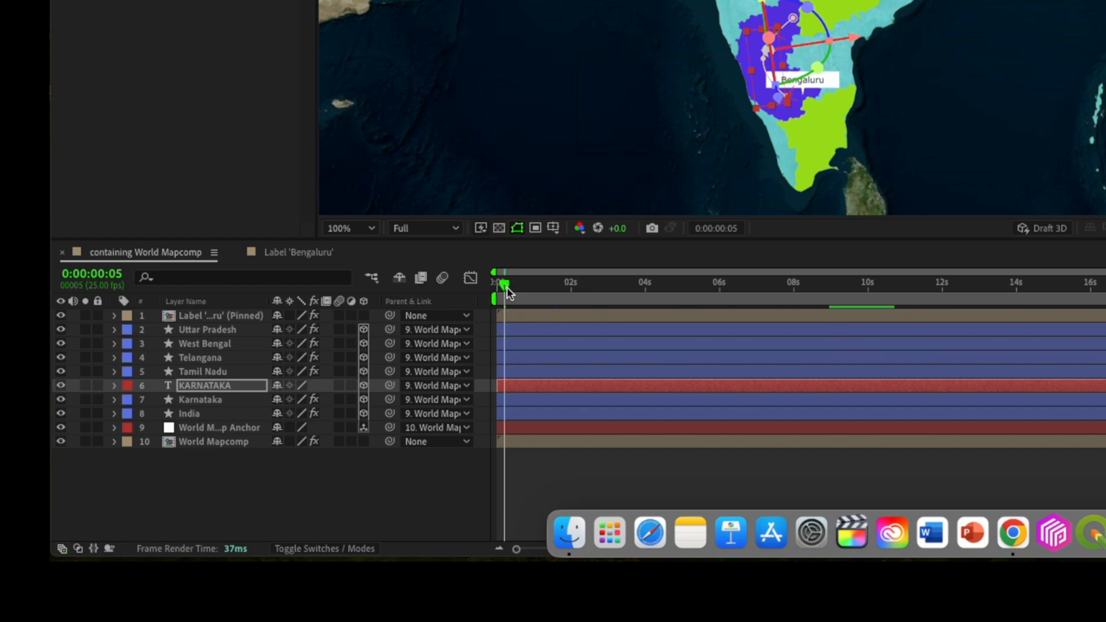
Turn off Randomize Order in the advanced settings of the KARNATAKA text's Flicker In range selector.
{"action": "left_click_drag", "start_coordinate": [506, 291], "coordinate": [537, 285]}
{"action": "left_click", "coordinate": [114, 385]}
{"action": "scroll", "coordinate": [138, 404], "scroll_direction": "down", "scroll_amount": 3}
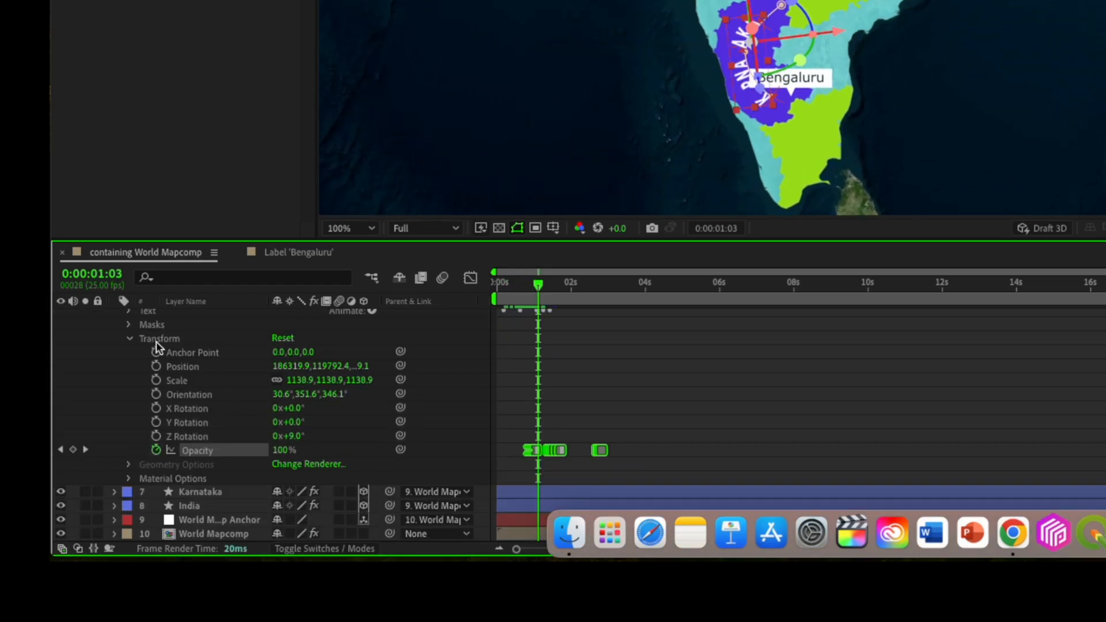
{"action": "left_click", "coordinate": [128, 310]}
{"action": "left_click", "coordinate": [144, 366]}
{"action": "left_click", "coordinate": [157, 380]}
{"action": "left_click", "coordinate": [170, 437]}
{"action": "scroll", "coordinate": [333, 509], "scroll_direction": "down", "scroll_amount": 2}
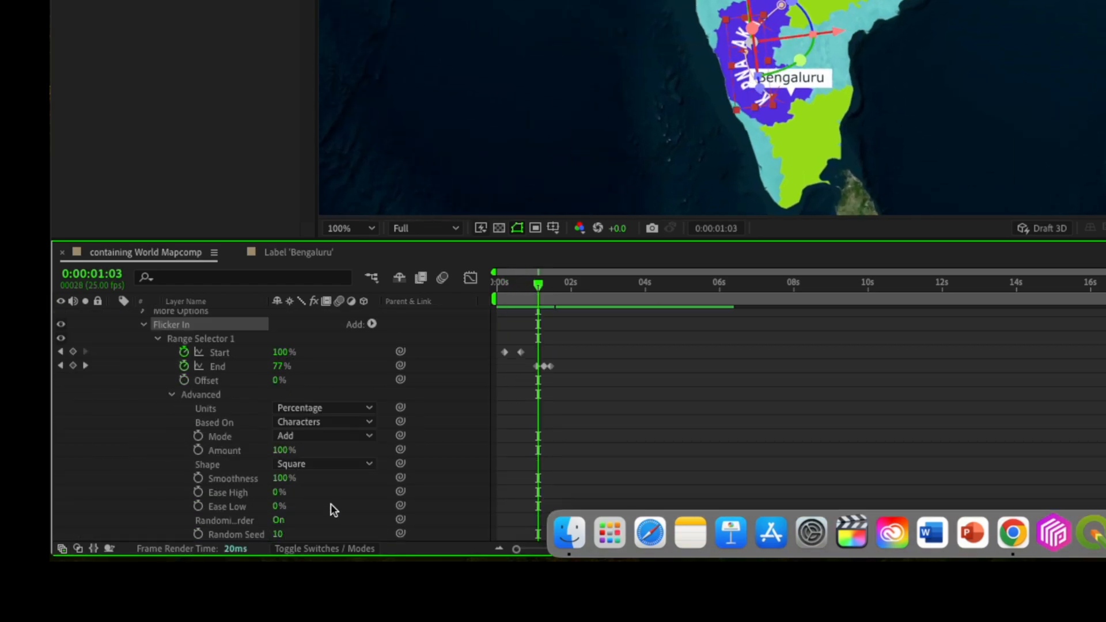
{"action": "left_click", "coordinate": [278, 521]}
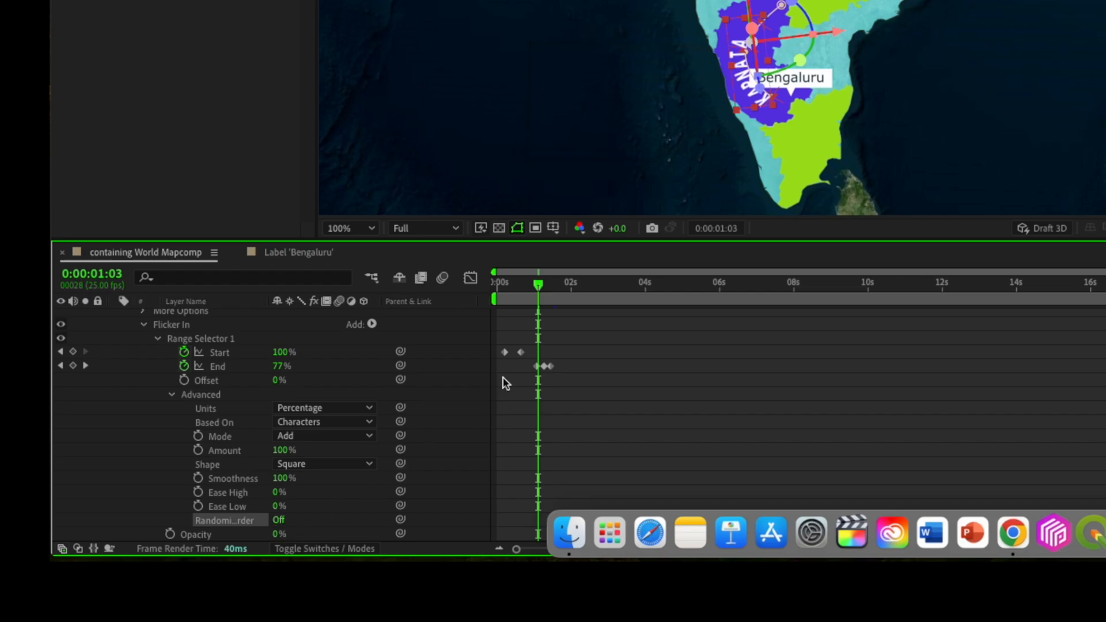
Delete the range selector's End keyframes and the last Opacity keyframes of KARNATAKA, and shift the remaining Opacity keyframes earlier.
{"action": "mouse_move", "coordinate": [539, 287]}
{"action": "left_mouse_down"}
{"action": "mouse_move", "coordinate": [511, 290]}
{"action": "mouse_move", "coordinate": [523, 290]}
{"action": "left_mouse_up"}
{"action": "key", "text": "u"}
{"action": "left_click_drag", "start_coordinate": [565, 436], "coordinate": [531, 422]}
{"action": "key", "text": "Delete"}
{"action": "left_click_drag", "start_coordinate": [625, 442], "coordinate": [531, 441]}
{"action": "key", "text": "Delete"}
{"action": "left_click_drag", "start_coordinate": [534, 441], "coordinate": [521, 444]}
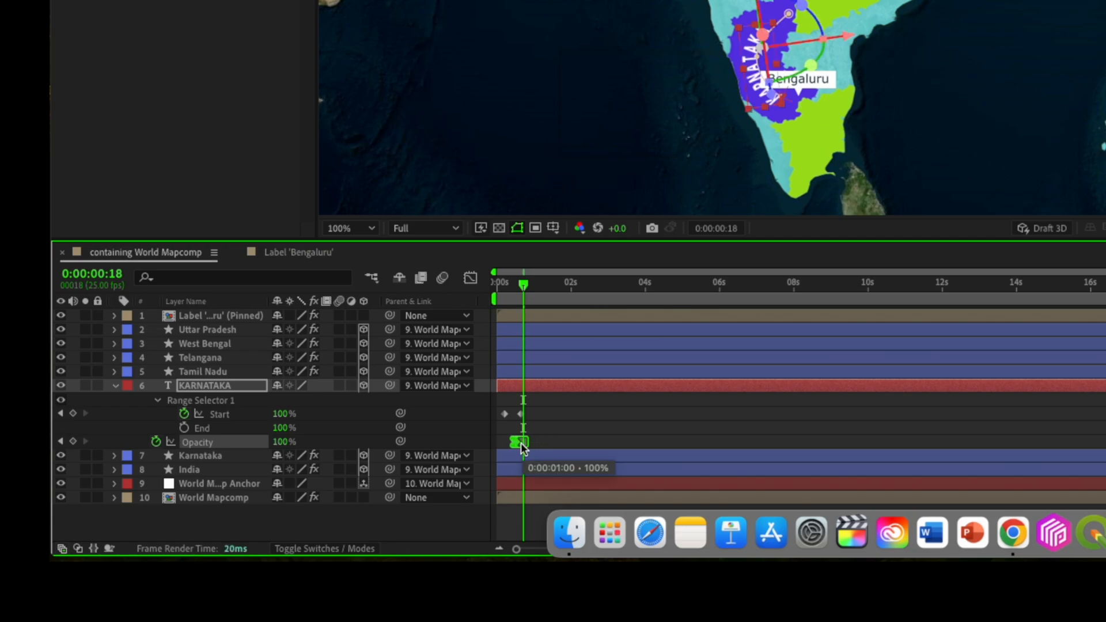
Stretch the KARNATAKA flicker's Start and Opacity keyframes over a longer time and scrub through the text reveal.
{"action": "mouse_move", "coordinate": [523, 284]}
{"action": "left_mouse_down"}
{"action": "mouse_move", "coordinate": [486, 285]}
{"action": "mouse_move", "coordinate": [531, 294]}
{"action": "left_mouse_up"}
{"action": "left_click_drag", "start_coordinate": [548, 445], "coordinate": [545, 415]}
{"action": "mouse_move", "coordinate": [530, 288]}
{"action": "left_mouse_down"}
{"action": "mouse_move", "coordinate": [502, 291]}
{"action": "mouse_move", "coordinate": [525, 293]}
{"action": "left_mouse_up"}
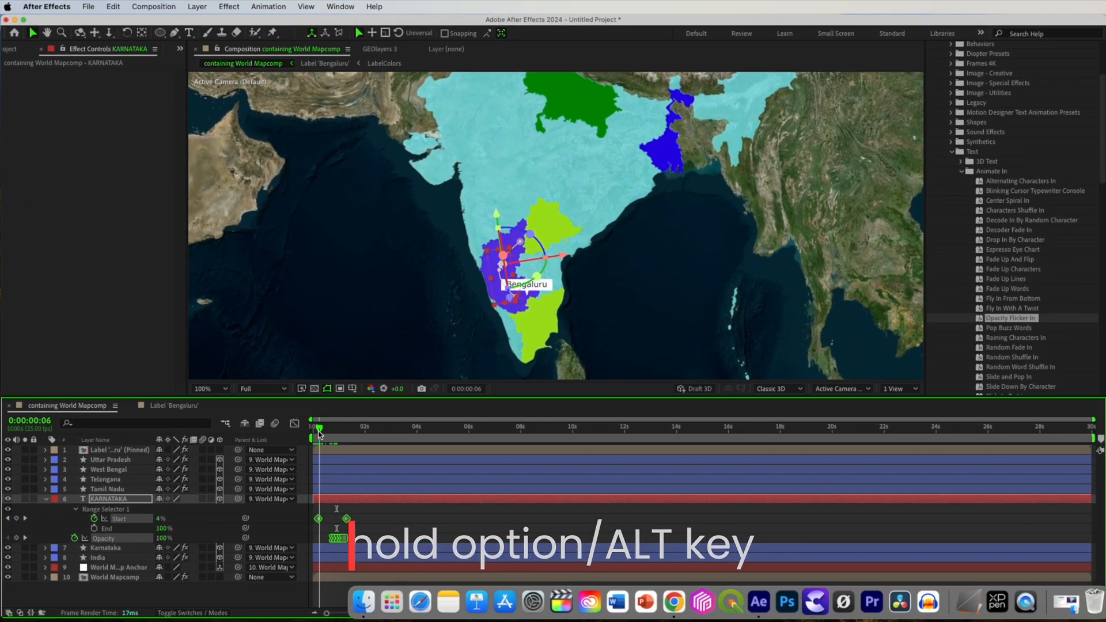
{"action": "left_click_drag", "start_coordinate": [332, 438], "coordinate": [341, 439]}
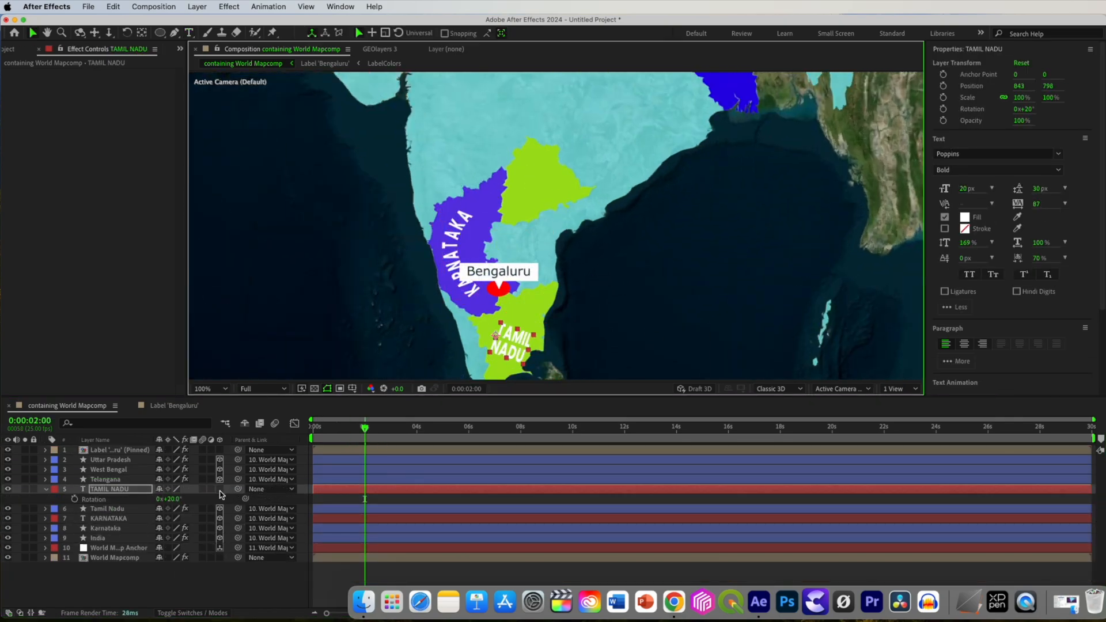
Make the TAMIL NADU text layer 3D and parent it to World Mapcomp Anchor.
{"action": "left_click", "coordinate": [220, 489]}
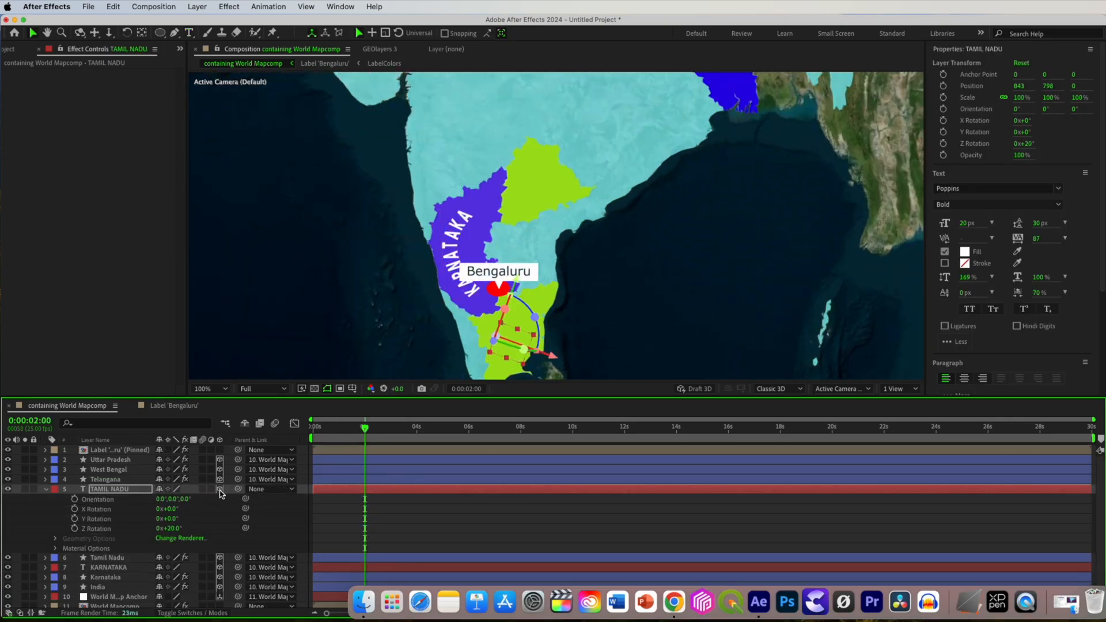
{"action": "left_click", "coordinate": [270, 488]}
{"action": "left_click", "coordinate": [291, 557]}
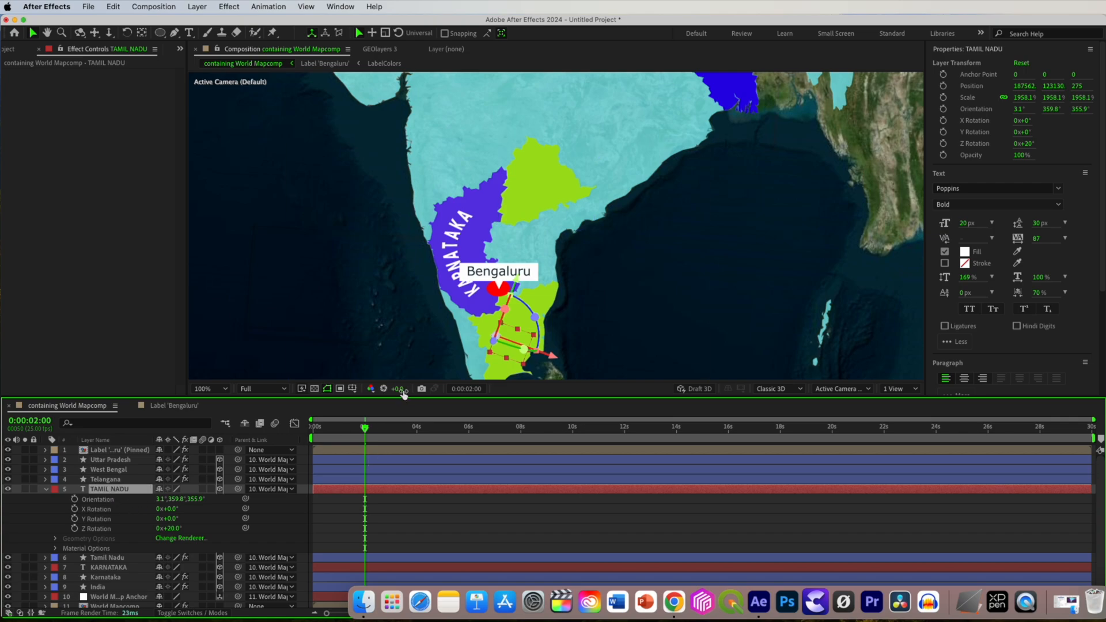
Tilt and reposition the TAMIL NADU text to lie on its state, and check it at about 0:00:06:11.
{"action": "left_click_drag", "start_coordinate": [503, 311], "coordinate": [509, 350]}
{"action": "left_click_drag", "start_coordinate": [495, 340], "coordinate": [507, 352]}
{"action": "left_click_drag", "start_coordinate": [364, 428], "coordinate": [466, 440]}
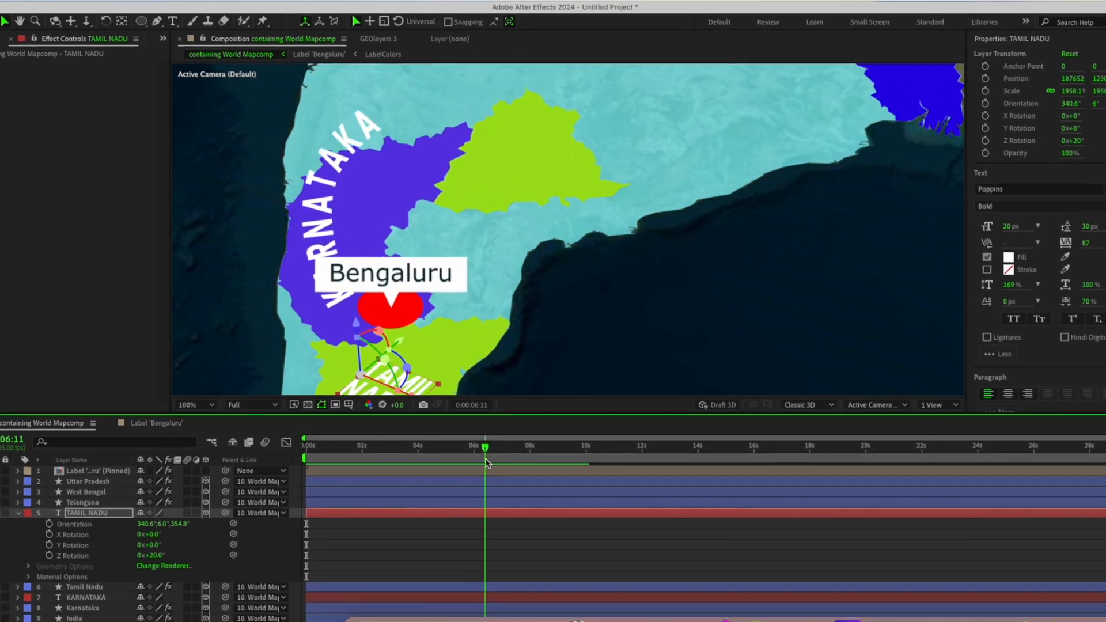
Reposition the KARNATAKA text at 0:00:06:18 so that it lies within the state in the tilted map view.
{"action": "left_click_drag", "start_coordinate": [498, 558], "coordinate": [523, 548]}
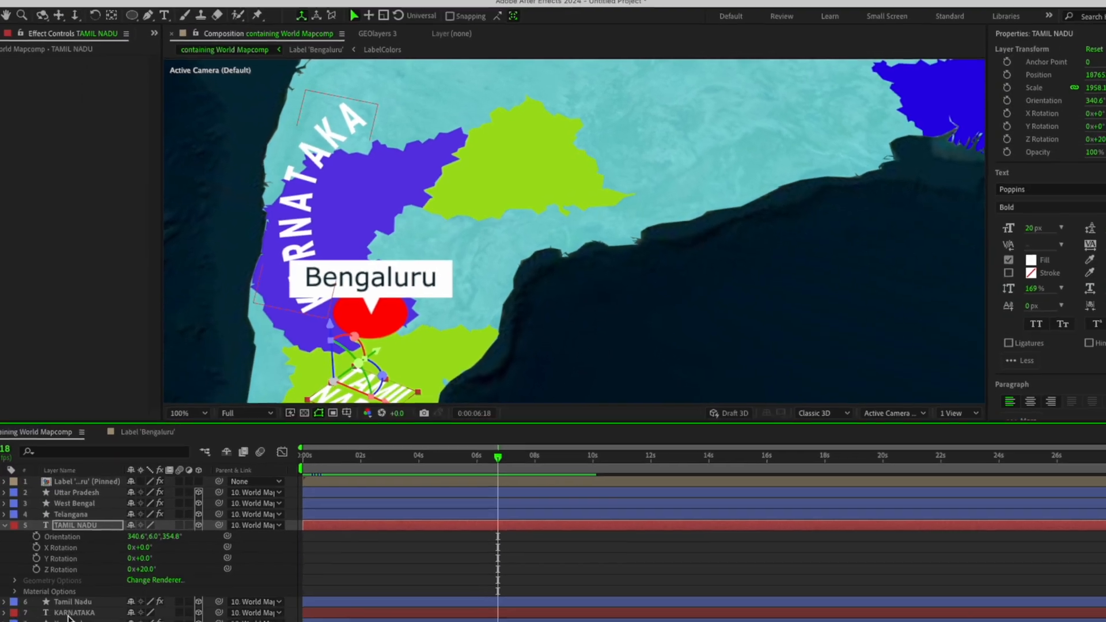
{"action": "left_click", "coordinate": [69, 611]}
{"action": "left_click_drag", "start_coordinate": [353, 118], "coordinate": [354, 147]}
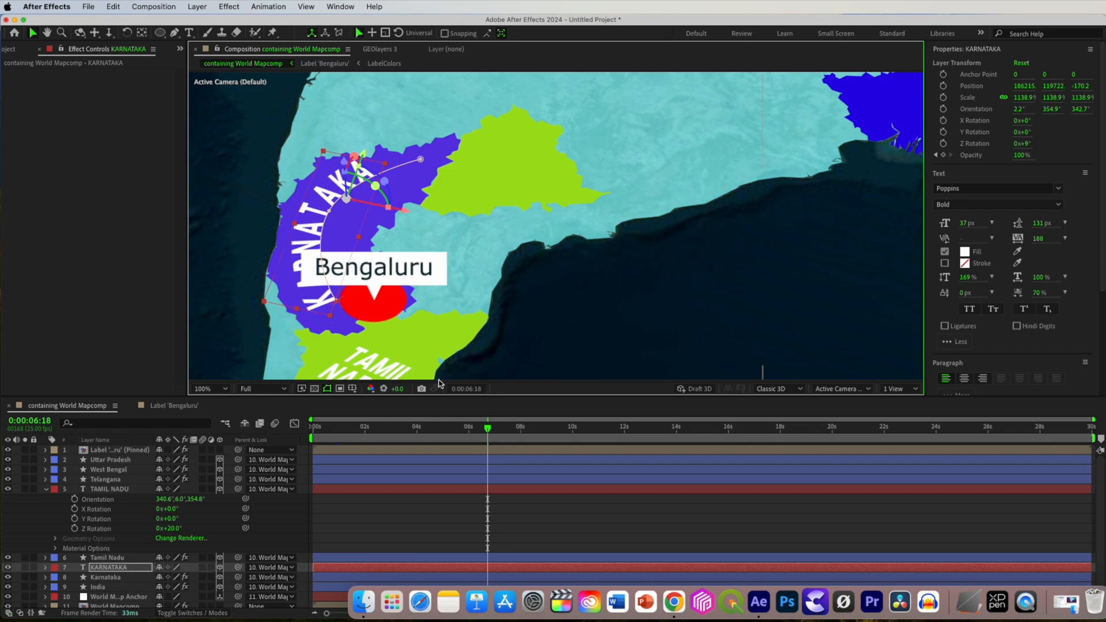
Fit the composition in the viewer and scrub through the map animation with both state names.
{"action": "mouse_move", "coordinate": [488, 429]}
{"action": "left_mouse_down"}
{"action": "mouse_move", "coordinate": [452, 430]}
{"action": "mouse_move", "coordinate": [612, 428]}
{"action": "mouse_move", "coordinate": [489, 428]}
{"action": "left_mouse_up"}
{"action": "left_click", "coordinate": [210, 388]}
{"action": "left_click", "coordinate": [212, 266]}
{"action": "left_click_drag", "start_coordinate": [414, 438], "coordinate": [506, 431]}
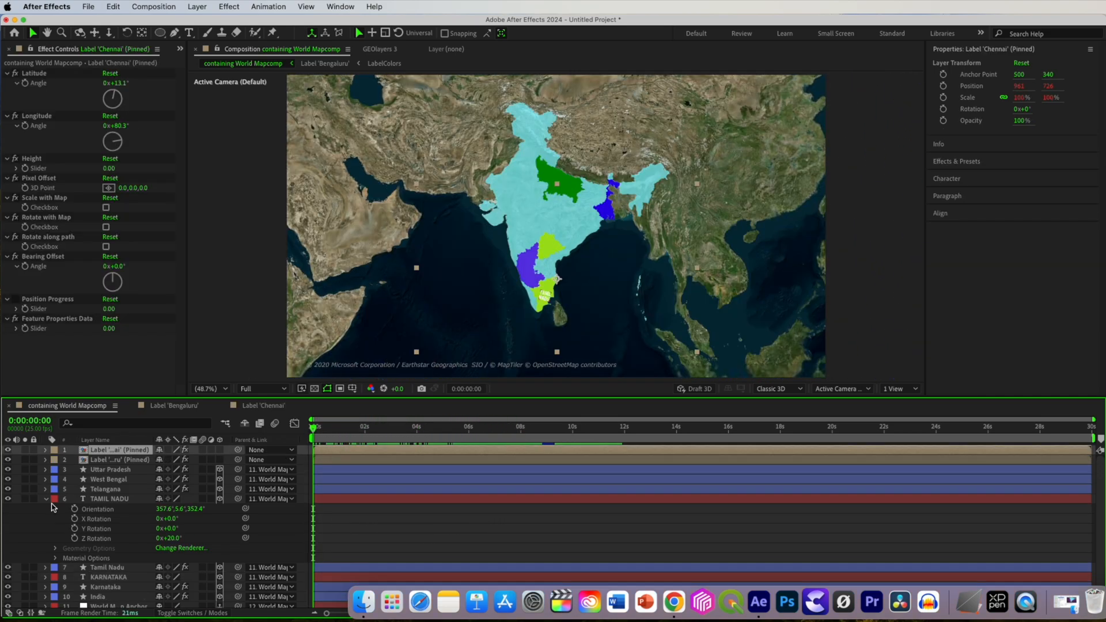
Collapse the TAMIL NADU layer's properties and add an INDIA text layer across the middle of the country, just above the India shape layer.
{"action": "left_click", "coordinate": [46, 499]}
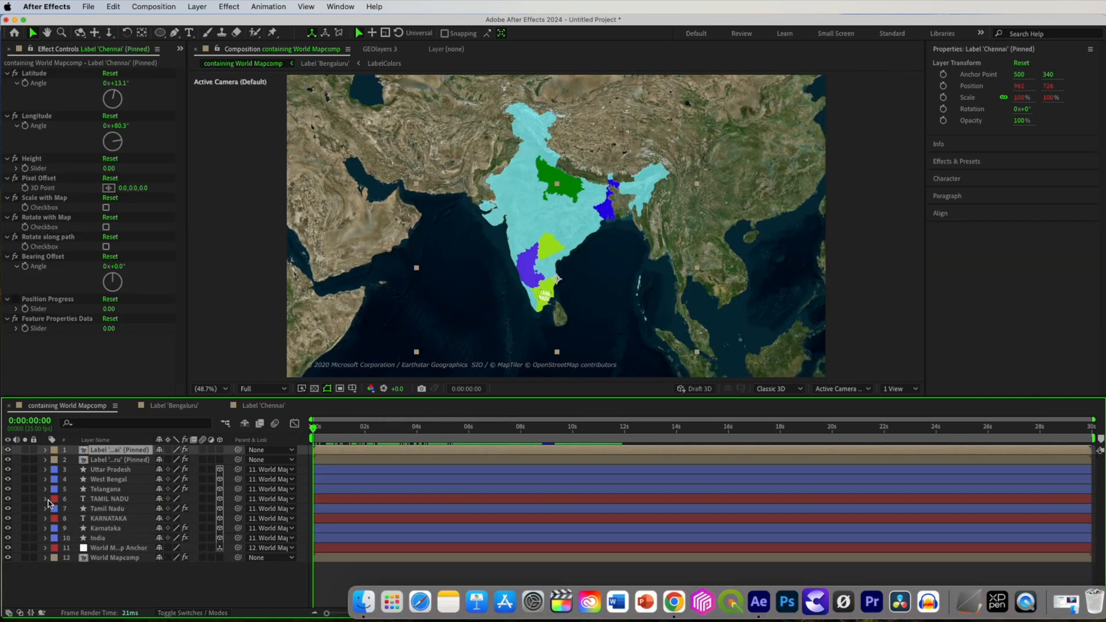
{"action": "left_click", "coordinate": [105, 529]}
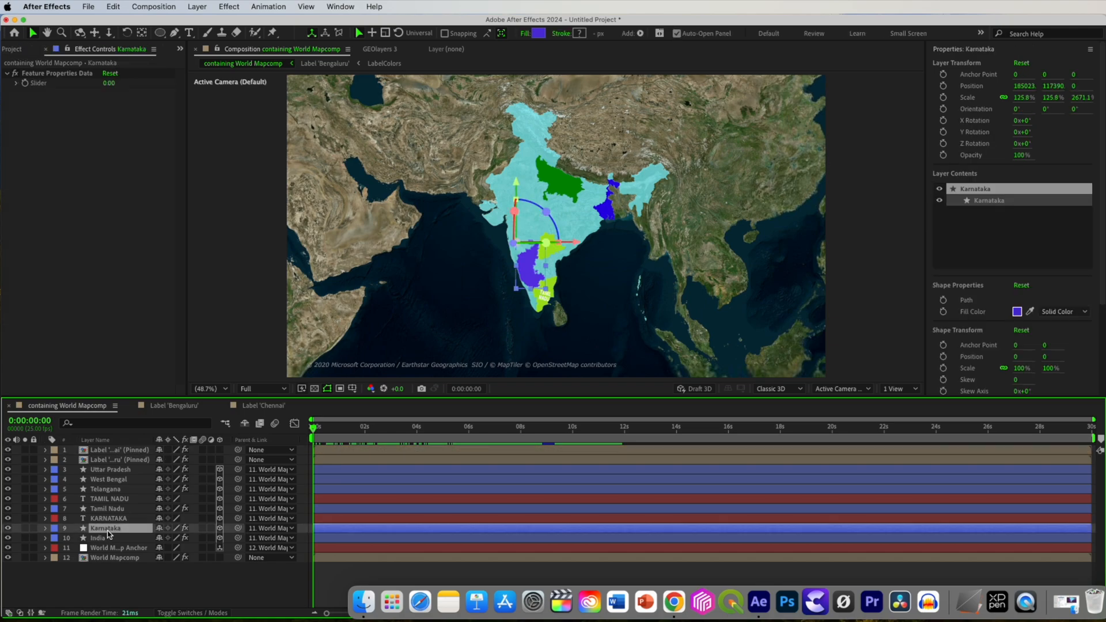
{"action": "left_click", "coordinate": [113, 579]}
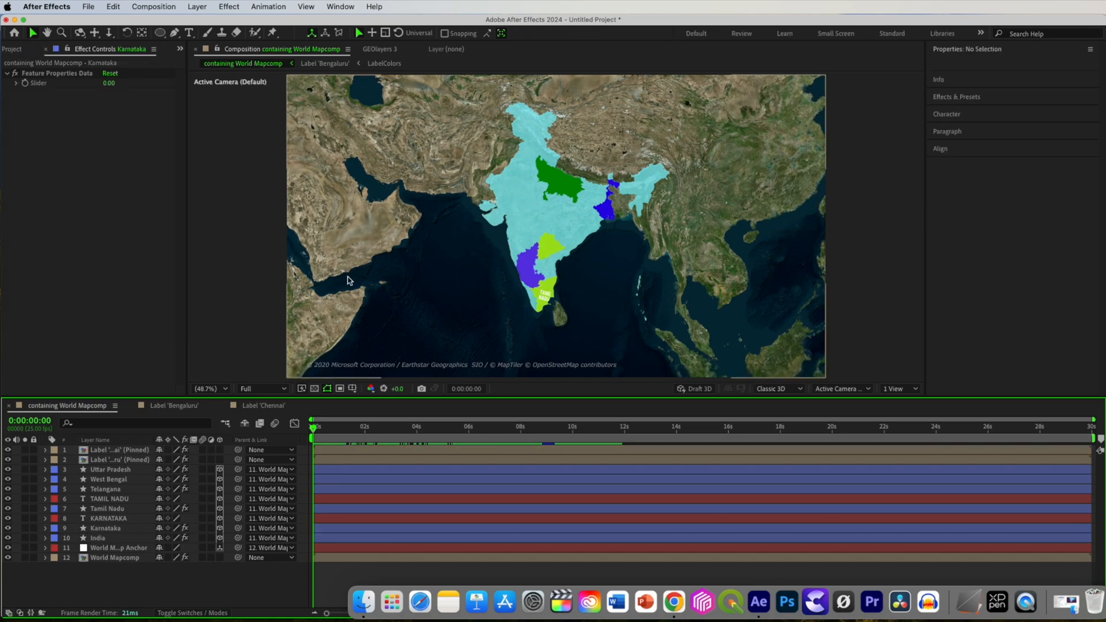
{"action": "left_click", "coordinate": [189, 33]}
{"action": "left_click", "coordinate": [526, 199]}
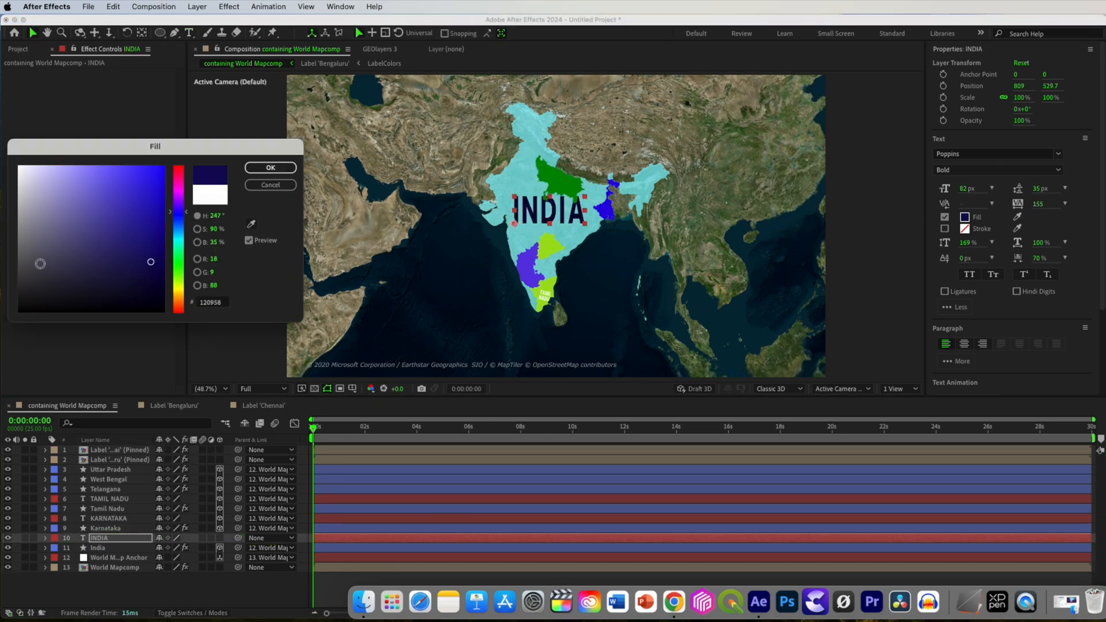
Restyle the INDIA text with a grey fill and a thinner font weight.
{"action": "left_click", "coordinate": [40, 263]}
{"action": "left_click", "coordinate": [998, 170]}
{"action": "left_click", "coordinate": [965, 259]}
{"action": "mouse_move", "coordinate": [312, 429]}
{"action": "left_mouse_down"}
{"action": "mouse_move", "coordinate": [354, 433]}
{"action": "mouse_move", "coordinate": [312, 431]}
{"action": "left_mouse_up"}
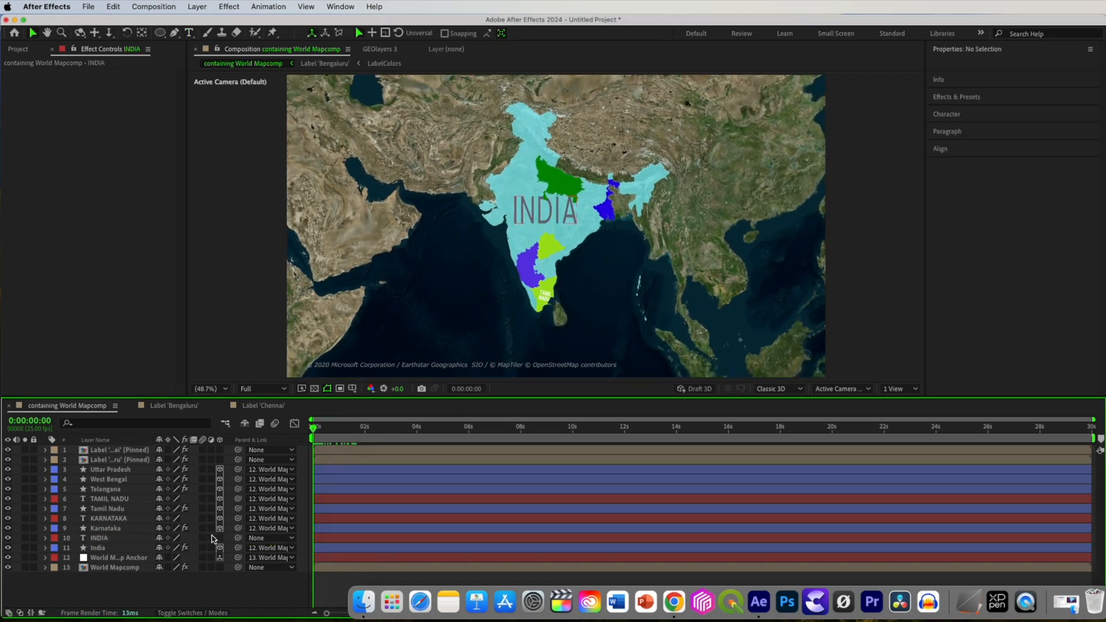
Make the INDIA text layer 3D, parent it to World Mapcomp Anchor, and scrub the timeline to check it.
{"action": "left_click", "coordinate": [273, 543]}
{"action": "left_click", "coordinate": [259, 557]}
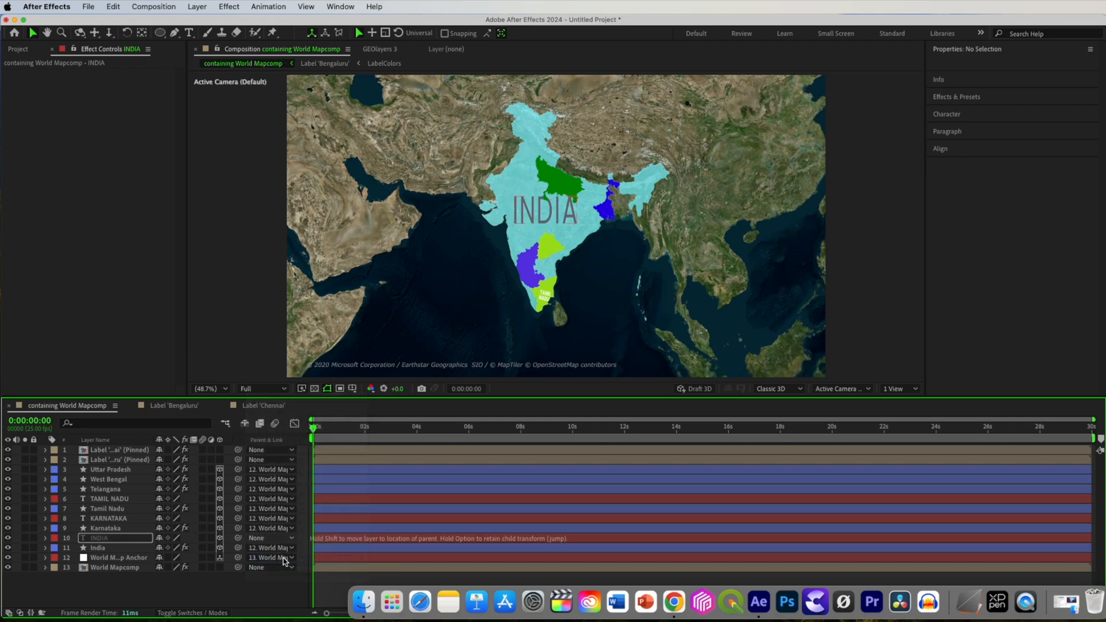
{"action": "left_click_drag", "start_coordinate": [315, 432], "coordinate": [430, 445]}
Copy the KARNATAKA text layer's opacity keyframes and paste them at 0:00:00:00 on the Karnataka shape layer.
{"action": "left_click", "coordinate": [105, 519]}
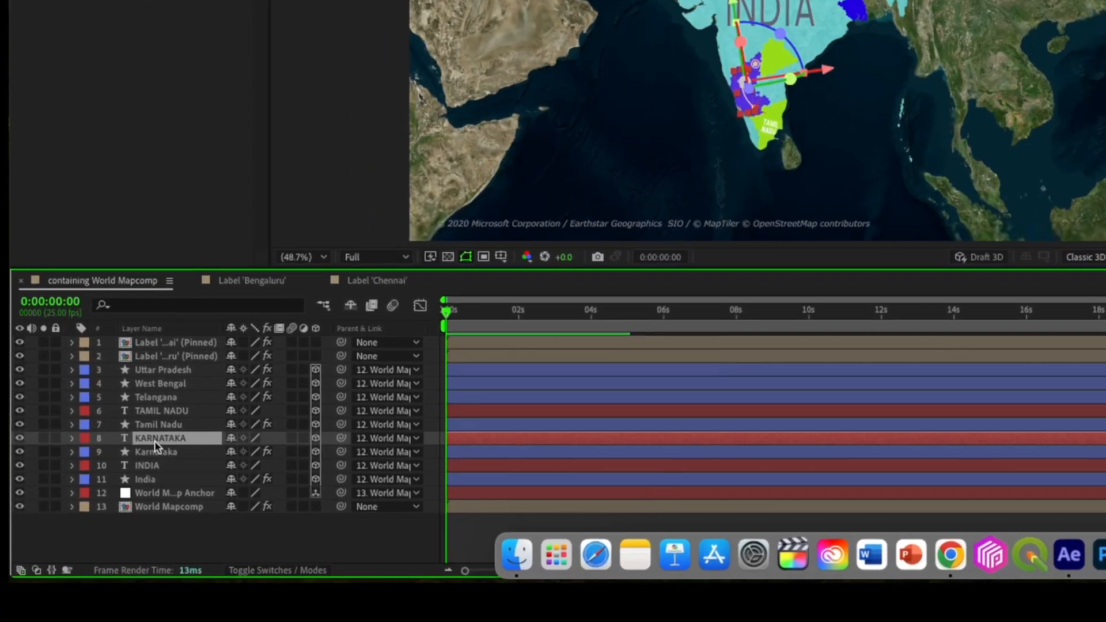
{"action": "key", "text": "u"}
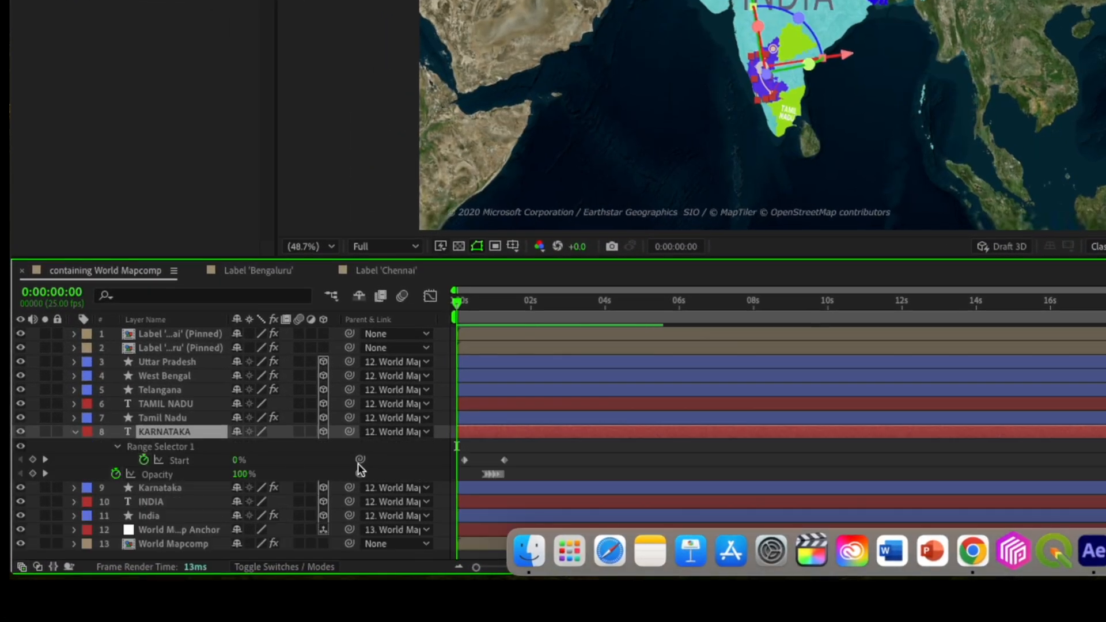
{"action": "left_click_drag", "start_coordinate": [512, 473], "coordinate": [486, 472]}
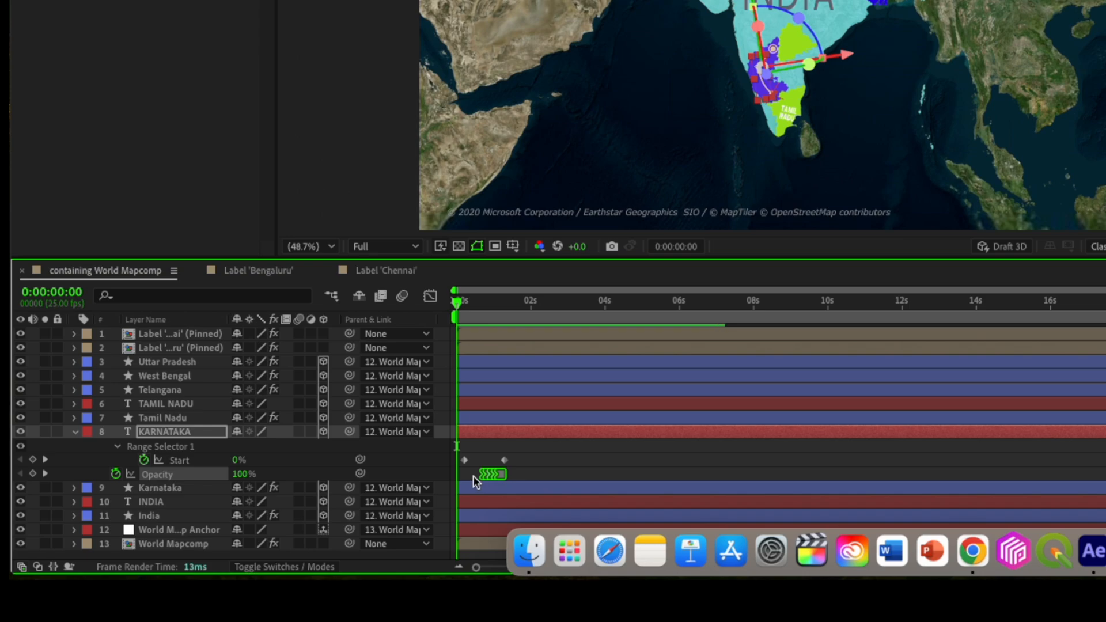
{"action": "left_click", "coordinate": [467, 487]}
{"action": "key", "text": "ctrl+v"}
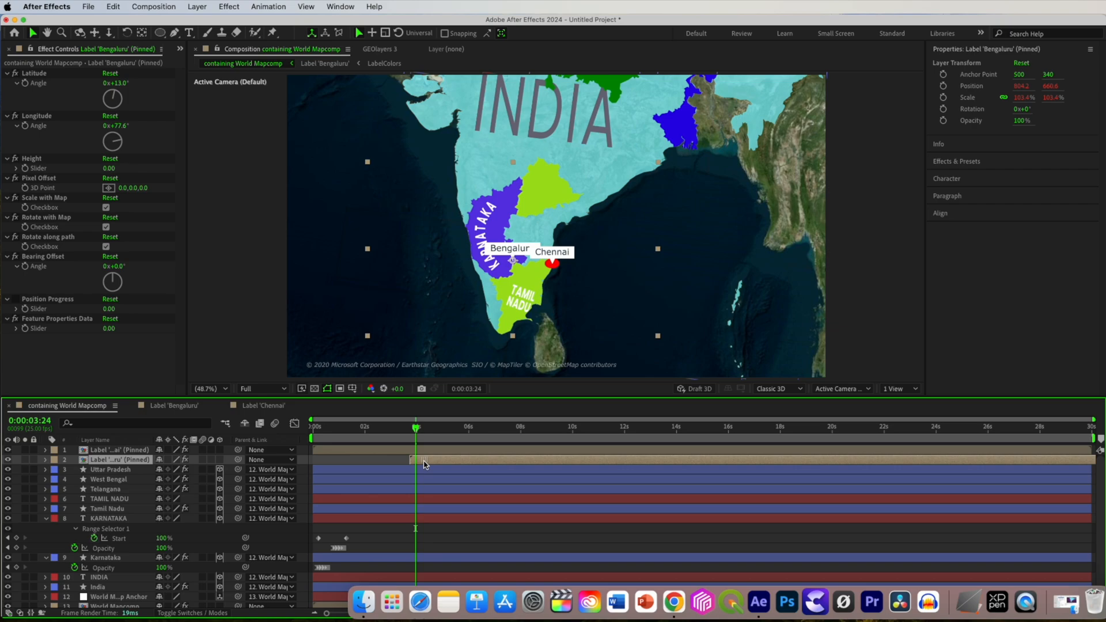
Shift the Tamil Nadu shape layer so that it starts at 0:00:03:20, matching the Bengaluru label's start.
{"action": "left_click_drag", "start_coordinate": [413, 432], "coordinate": [420, 432]}
{"action": "left_click_drag", "start_coordinate": [328, 509], "coordinate": [428, 507]}
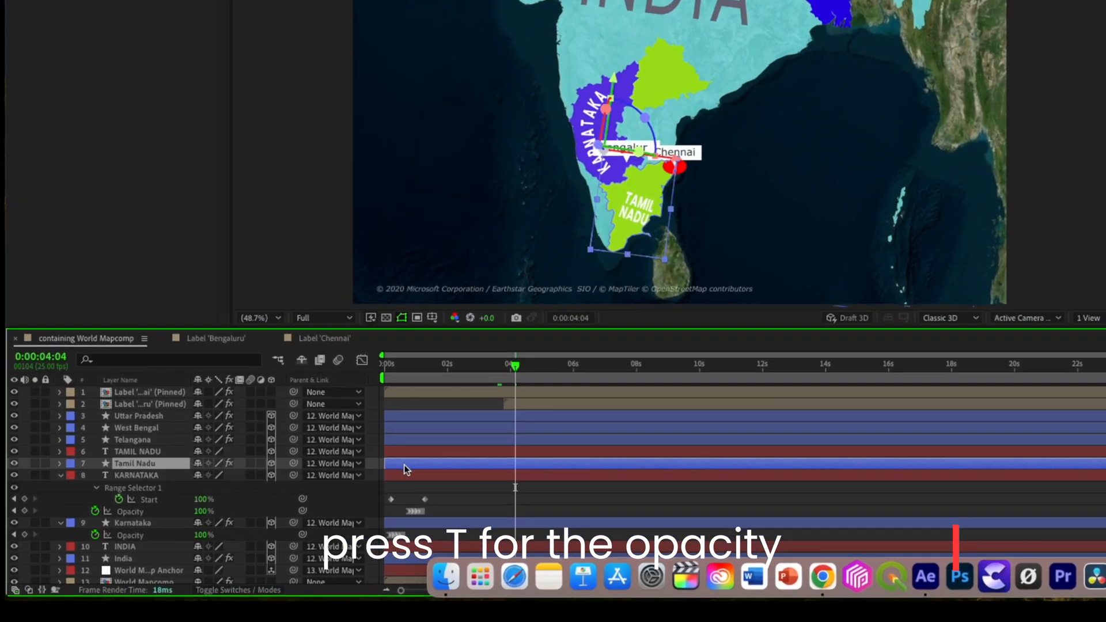
{"action": "left_click_drag", "start_coordinate": [621, 416], "coordinate": [619, 416]}
{"action": "left_click_drag", "start_coordinate": [611, 302], "coordinate": [597, 311]}
Keyframe the Tamil Nadu shape layer's opacity to fade in from 0% at 0:00:03:20, and scrub through the fade.
{"action": "key", "text": "t"}
{"action": "left_click", "coordinate": [115, 431]}
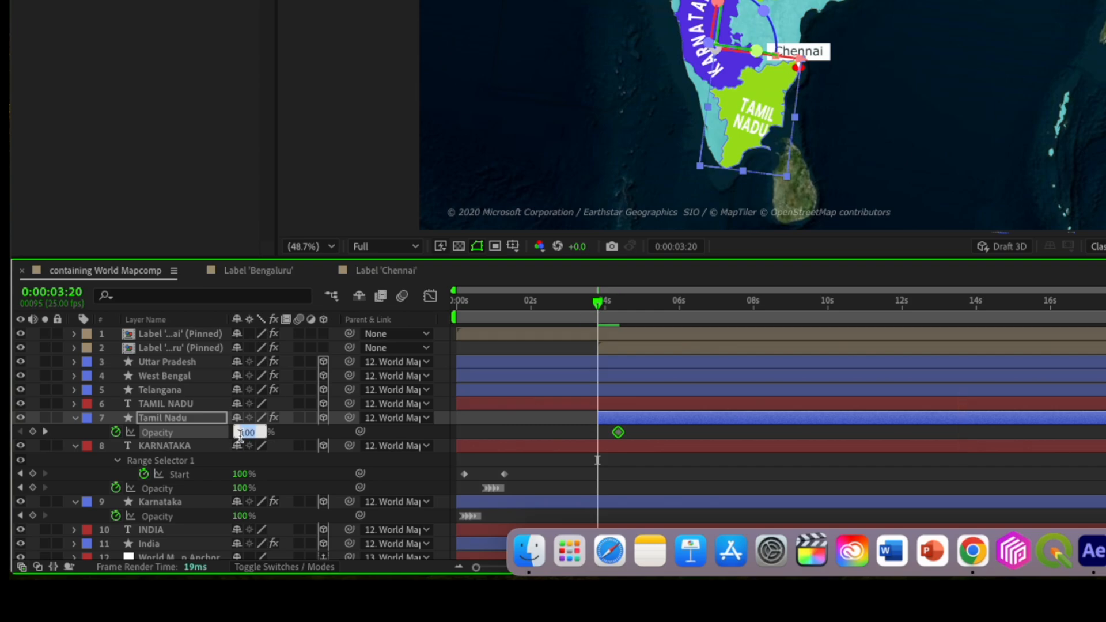
{"action": "type", "text": "0"}
{"action": "key", "text": "Return"}
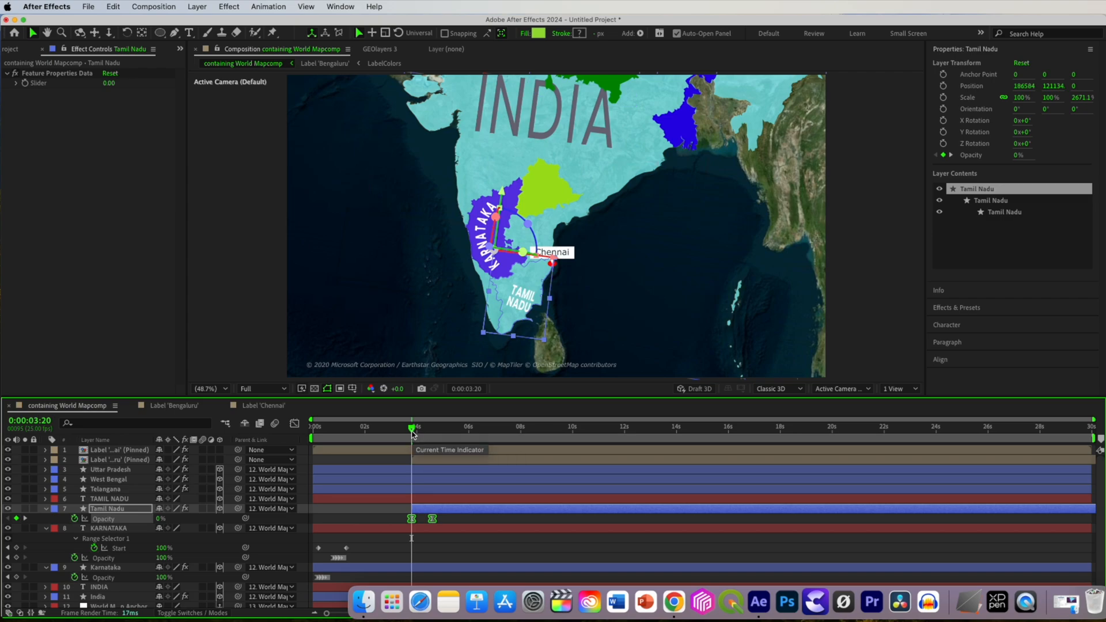
{"action": "left_click_drag", "start_coordinate": [411, 432], "coordinate": [433, 433]}
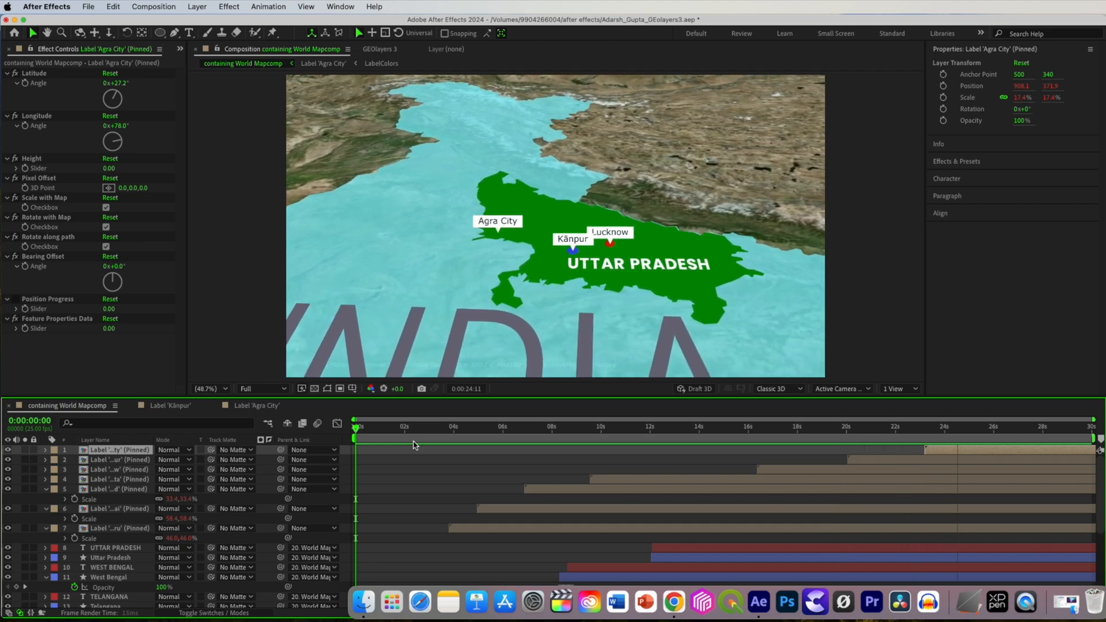
Play the map animation and add an adjustment layer named gauss above all other layers.
{"action": "key", "text": "space"}
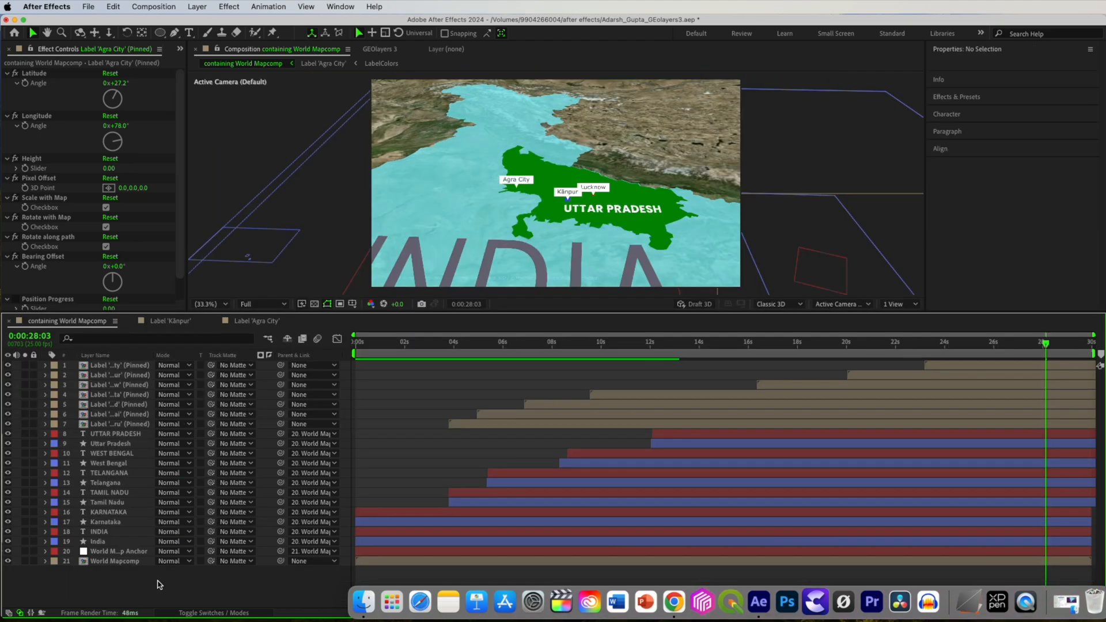
{"action": "right_click", "coordinate": [159, 581]}
{"action": "mouse_move", "coordinate": [179, 434]}
{"action": "left_click", "coordinate": [346, 528]}
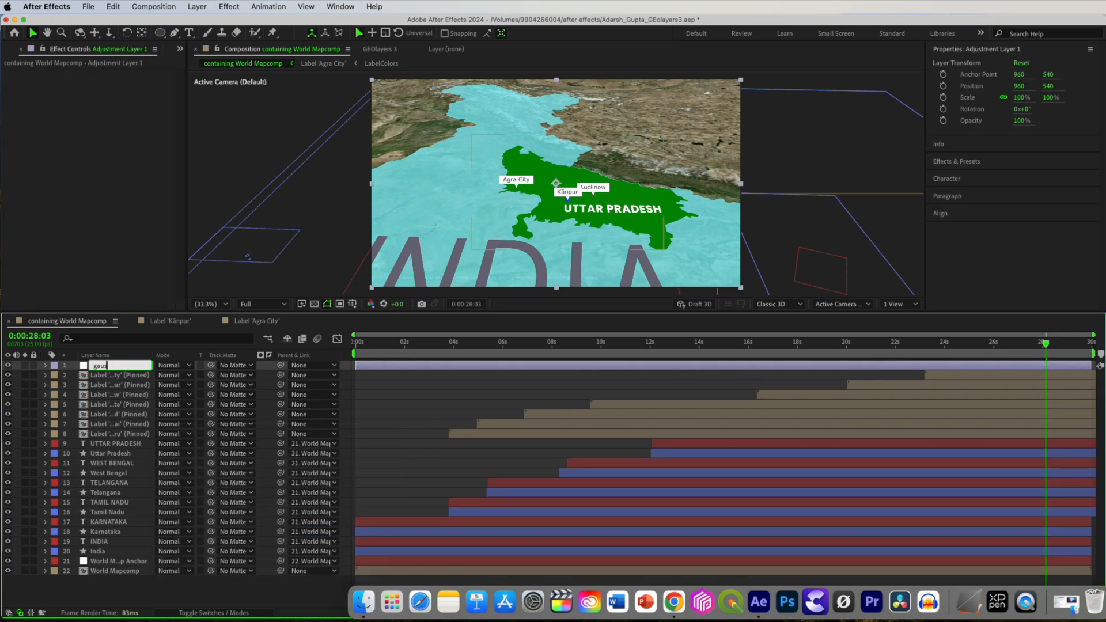
{"action": "key", "text": "Return"}
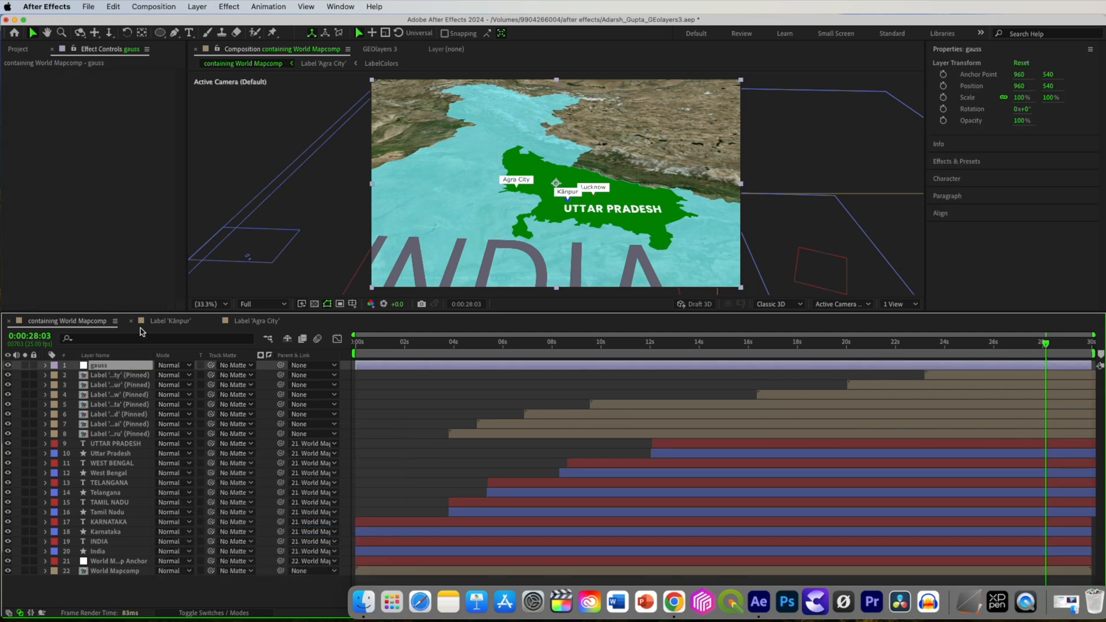
Add a full-frame elliptical mask to the gauss layer and apply Gaussian Blur with a blurriness of about 20.8.
{"action": "left_click_drag", "start_coordinate": [161, 35], "coordinate": [190, 58]}
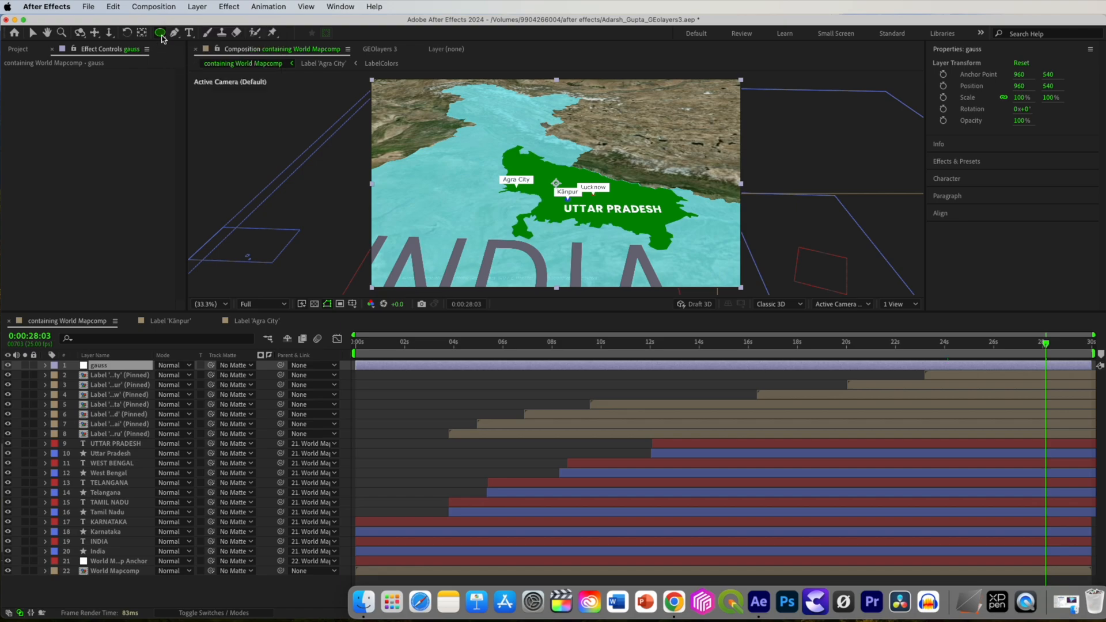
{"action": "double_click", "coordinate": [161, 34]}
{"action": "key", "text": "ctrl+space"}
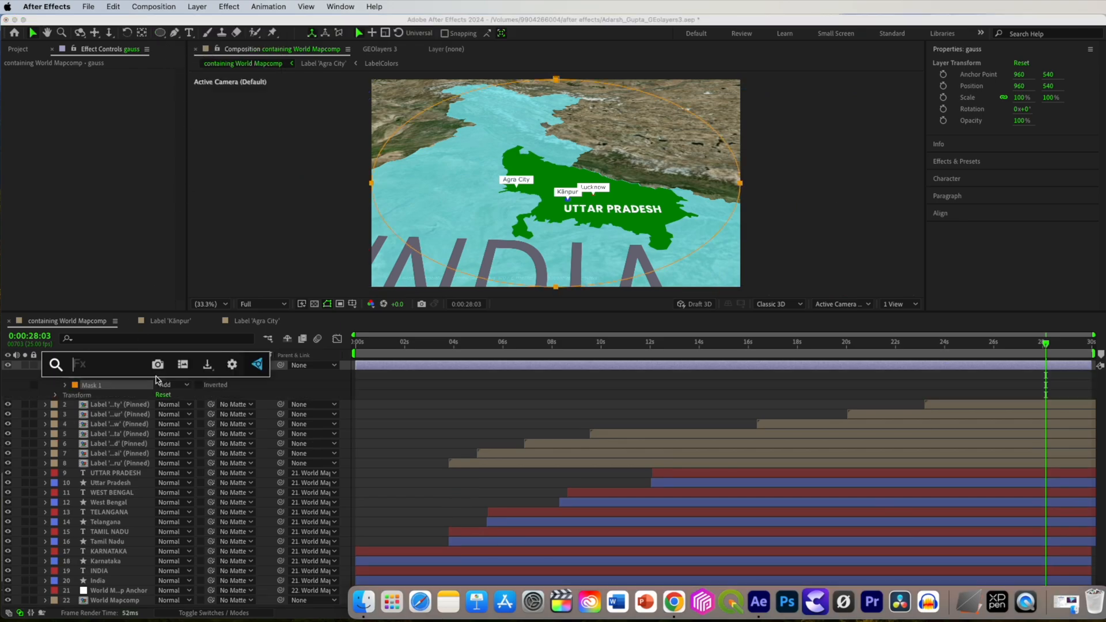
{"action": "type", "text": "gau"}
{"action": "left_click", "coordinate": [116, 402]}
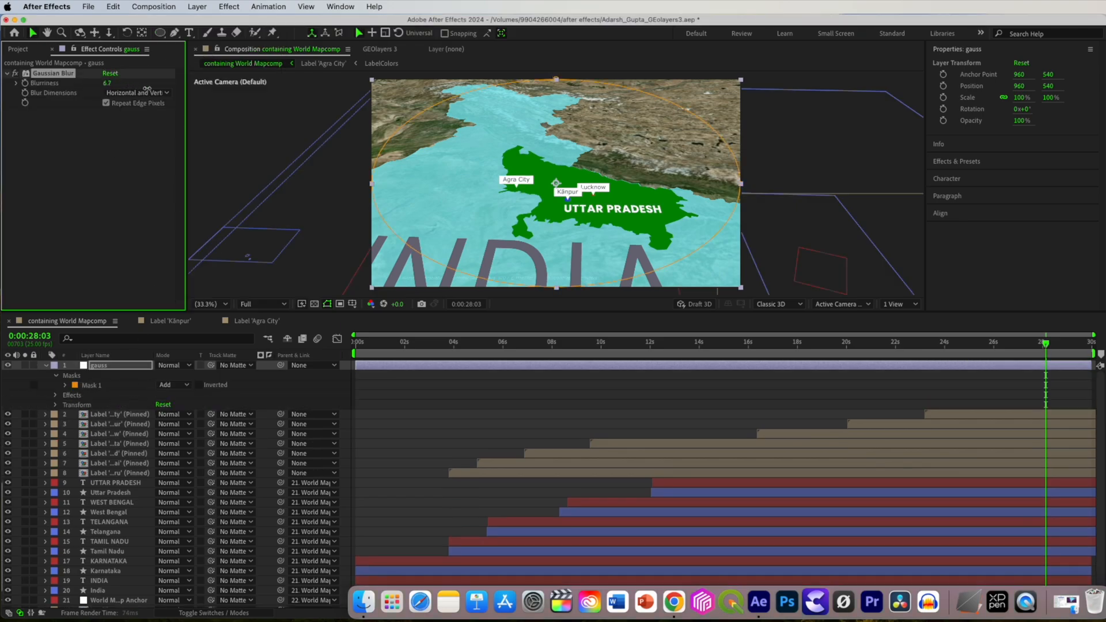
Invert the gauss layer's elliptical mask and increase its feather so the blur fades in softly around the frame edges.
{"action": "left_click", "coordinate": [199, 384]}
{"action": "left_click", "coordinate": [65, 385]}
{"action": "left_click_drag", "start_coordinate": [170, 409], "coordinate": [205, 411]}
{"action": "left_click", "coordinate": [46, 365]}
Duplicate the gauss adjustment layer and delete the Gaussian Blur effect from the copy.
{"action": "left_click", "coordinate": [101, 367]}
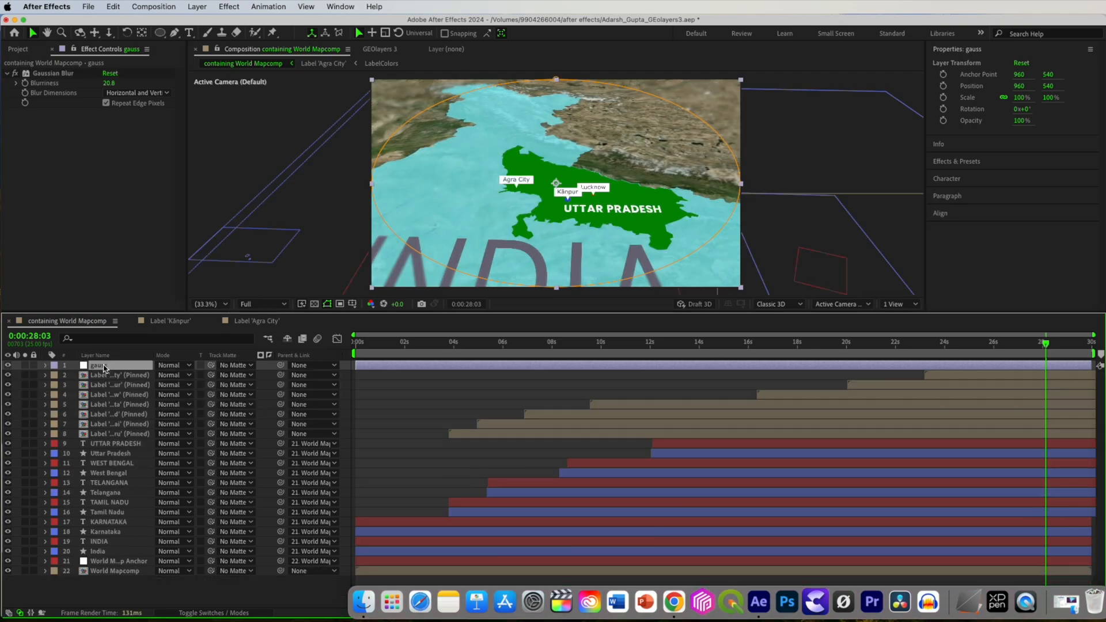
{"action": "key", "text": "super+d"}
{"action": "left_click", "coordinate": [47, 74]}
{"action": "key", "text": "Delete"}
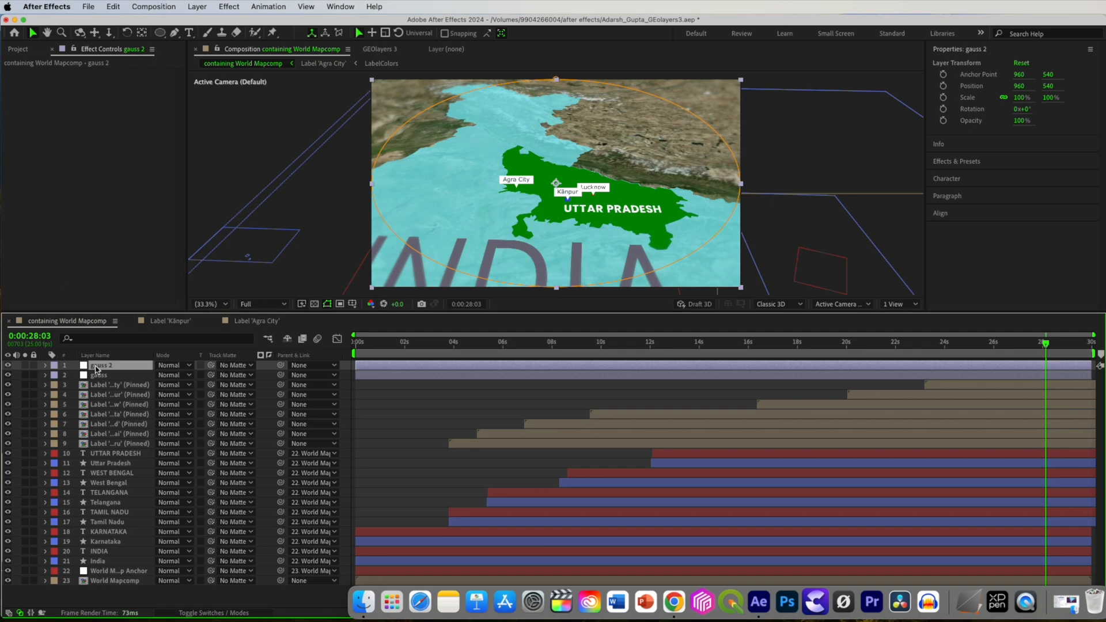
Apply CC Vignette to the duplicated adjustment layer, rename the layer vignette, and set the effect's amount to 218.
{"action": "key", "text": "ctrl+space"}
{"action": "type", "text": "vignette"}
{"action": "key", "text": "Return"}
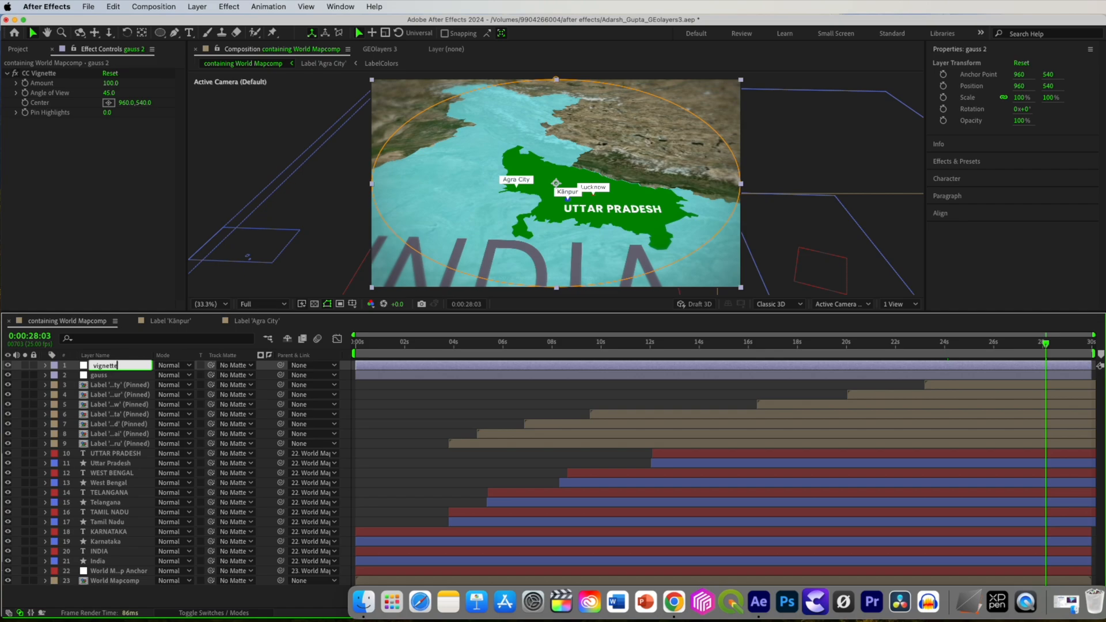
{"action": "left_click_drag", "start_coordinate": [110, 83], "coordinate": [154, 85]}
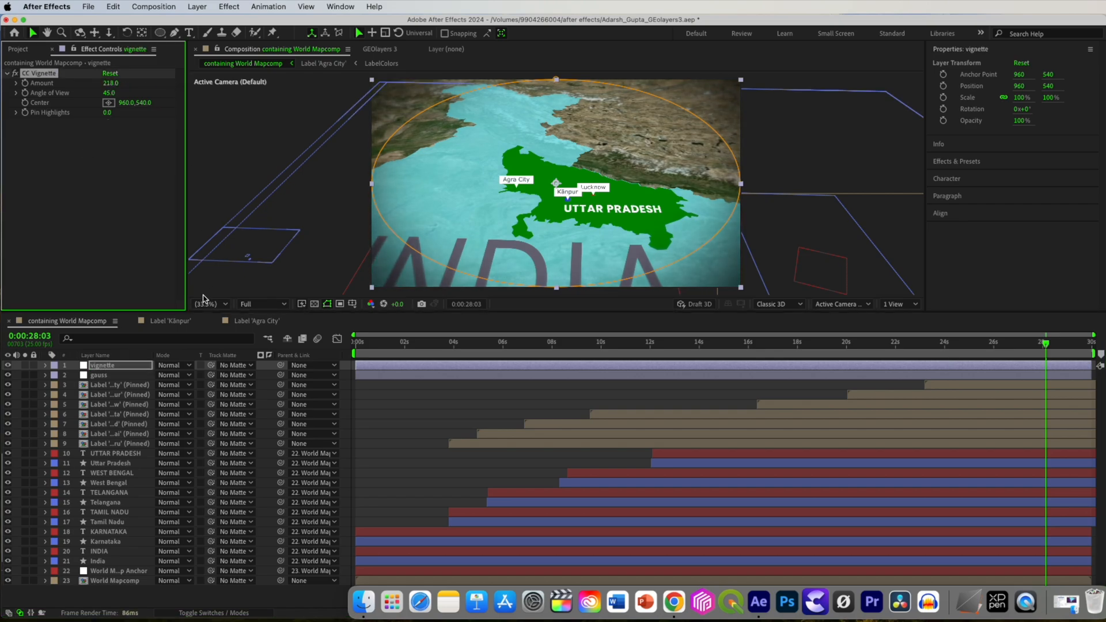